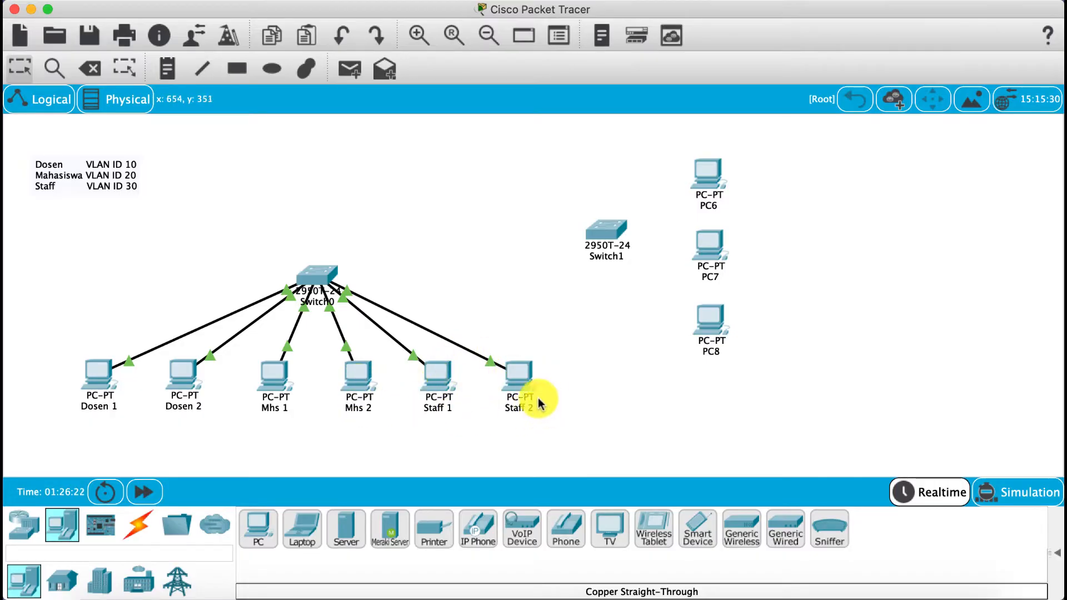
Step: Check the IP address and subnet mask configured on the FastEthernet0 interface of Dosen 1
{"action": "left_click", "coordinate": [96, 373]}
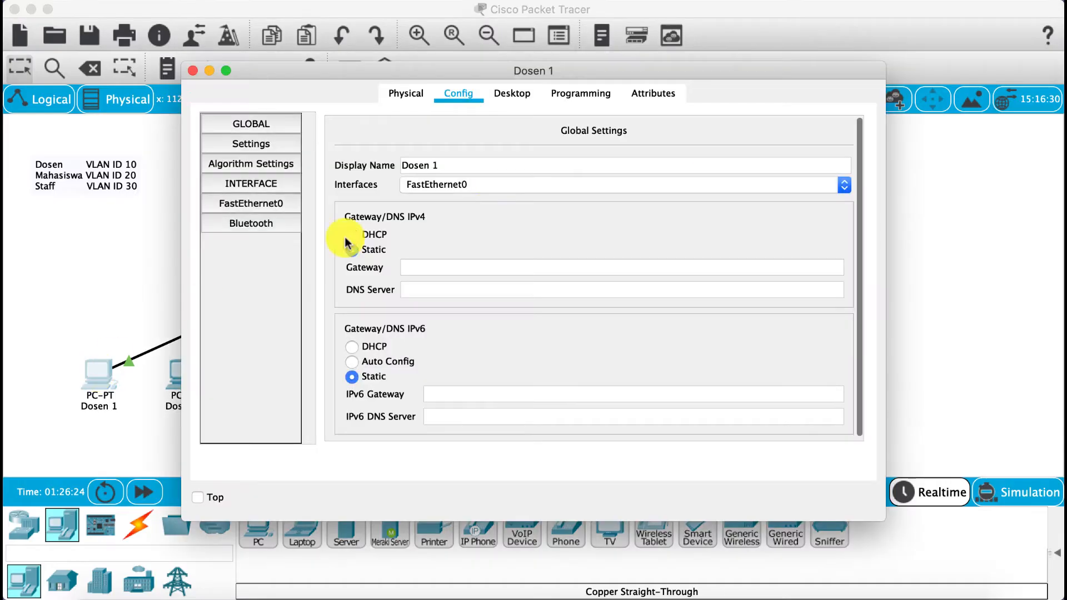
{"action": "left_click", "coordinate": [276, 205]}
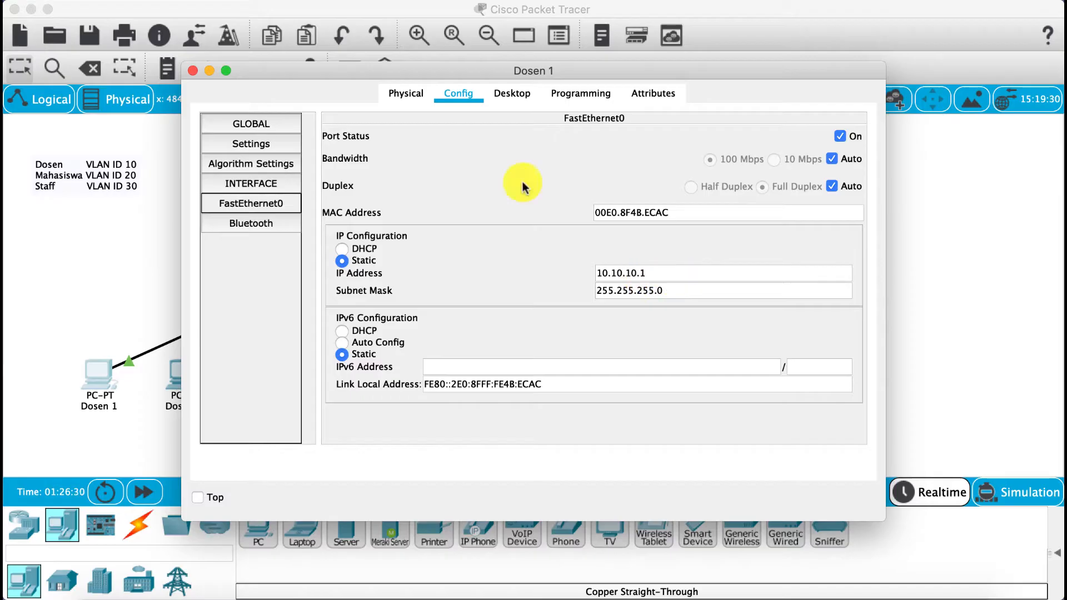
{"action": "left_click", "coordinate": [193, 71]}
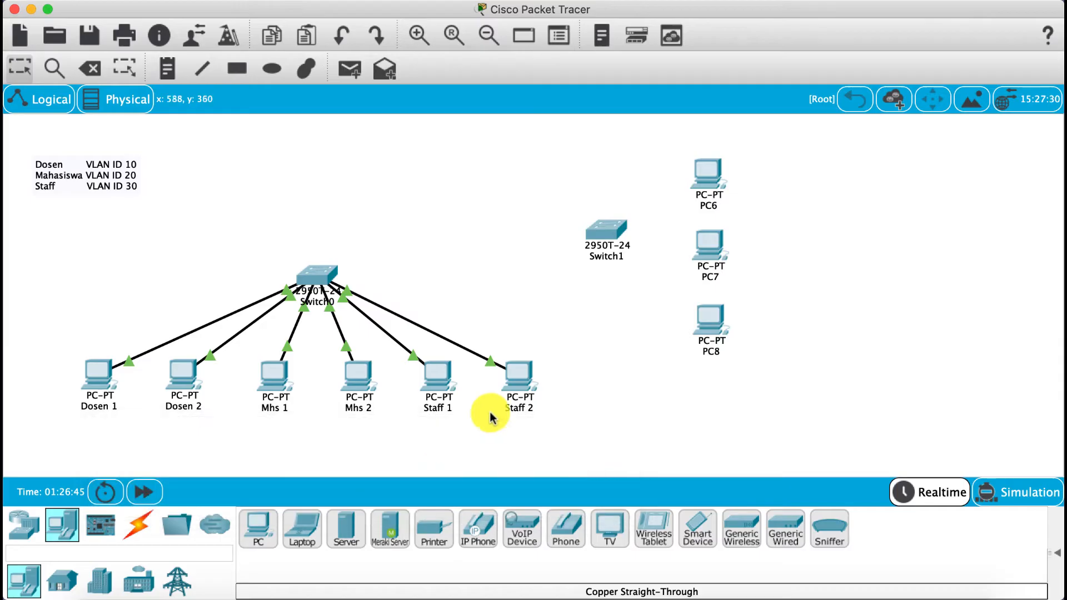
Step: Ping 10.10.10.1 from the command prompt of Staff 2 to test its connection to Dosen 1
{"action": "left_click", "coordinate": [520, 374]}
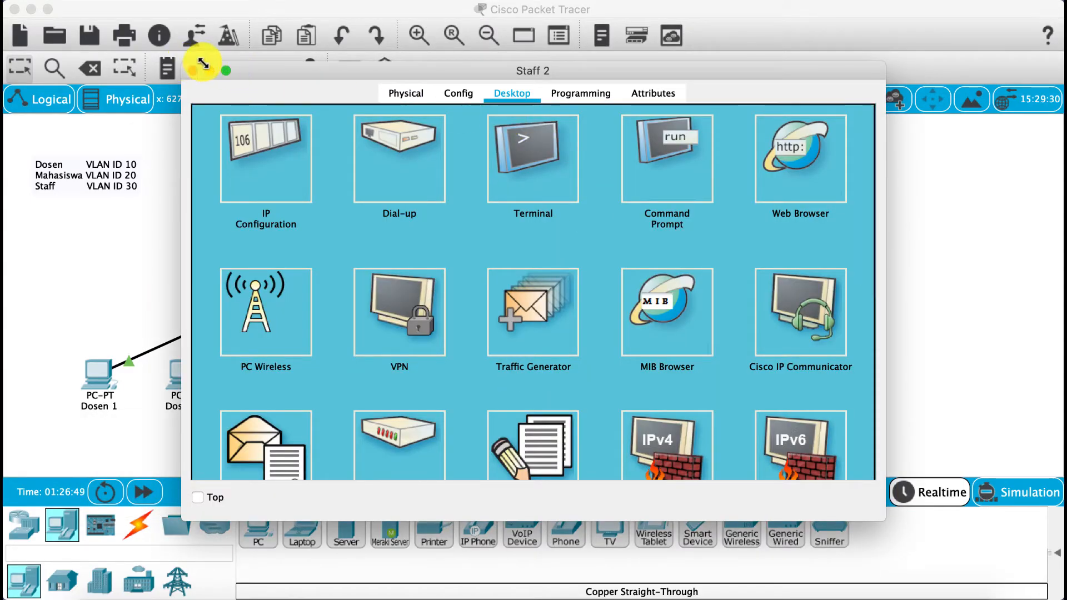
{"action": "left_click_drag", "start_coordinate": [202, 62], "coordinate": [424, 86]}
{"action": "left_click_drag", "start_coordinate": [563, 97], "coordinate": [617, 87]}
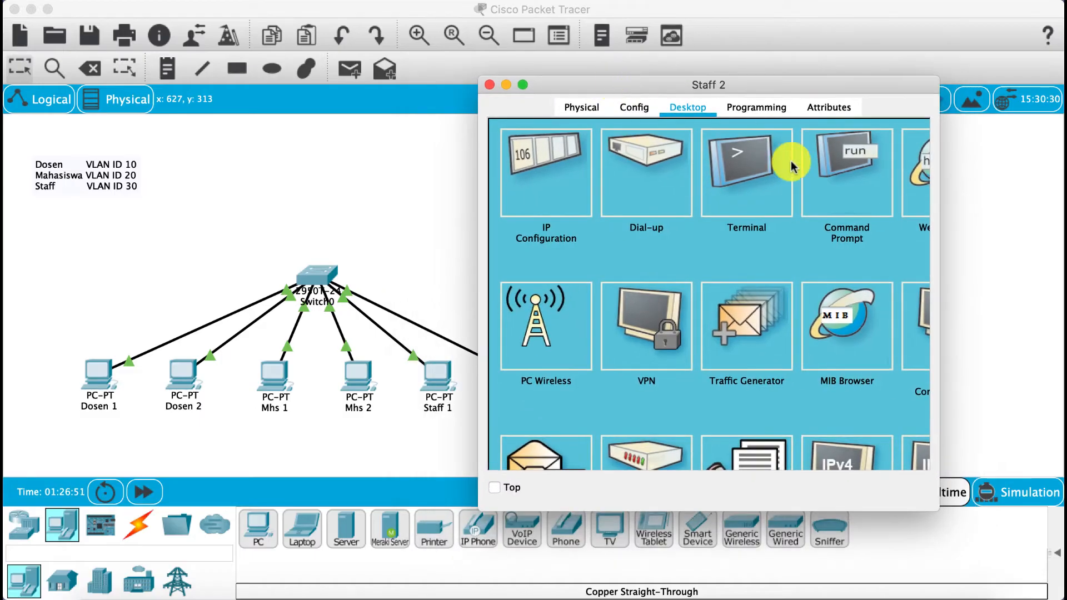
{"action": "left_click", "coordinate": [836, 180]}
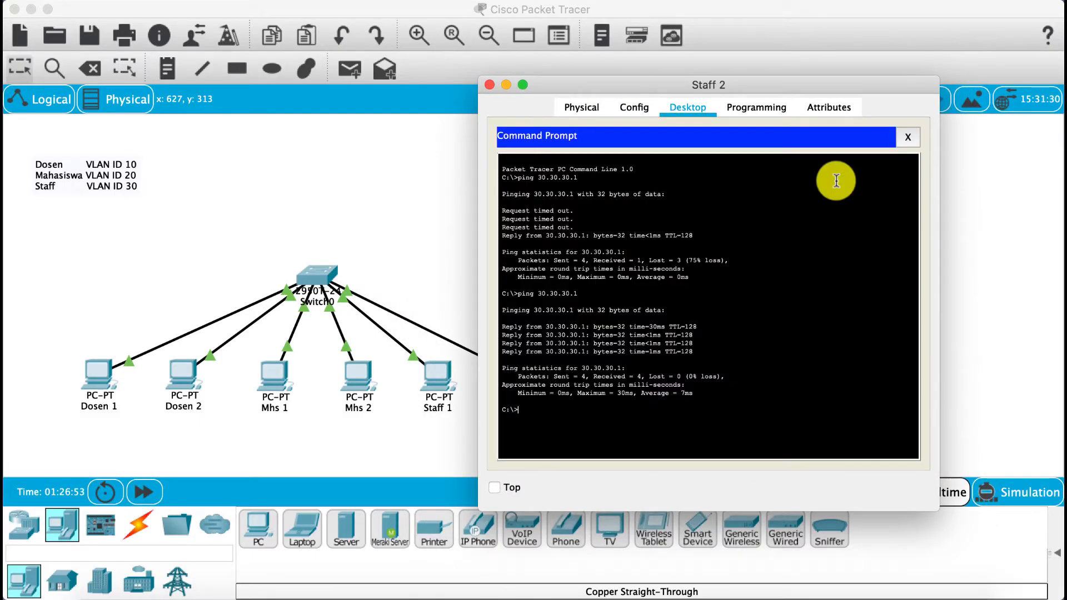
{"action": "type", "text": "ping 10.10.10.1"}
{"action": "key", "text": "Return"}
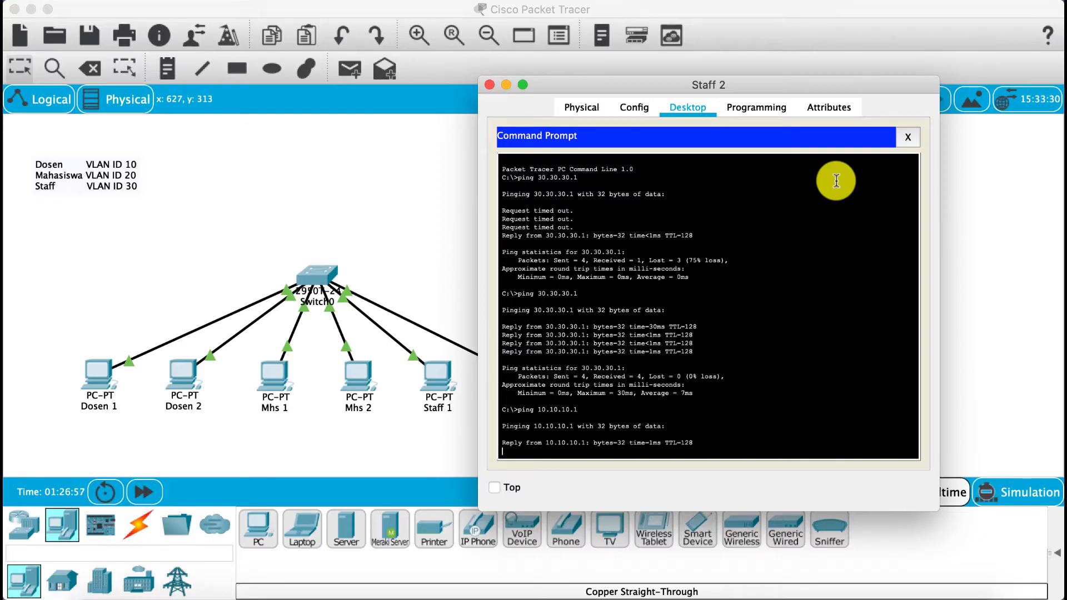
{"action": "left_click", "coordinate": [489, 84]}
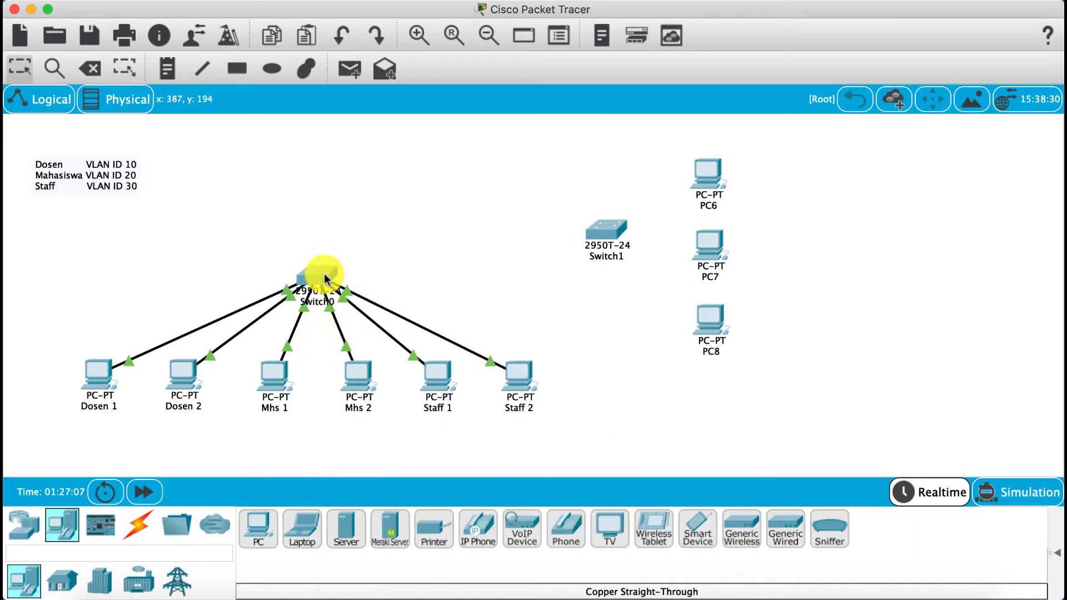
Step: Add VLAN 10 named Dosen to the VLAN database of Switch0
{"action": "mouse_move", "coordinate": [324, 273]}
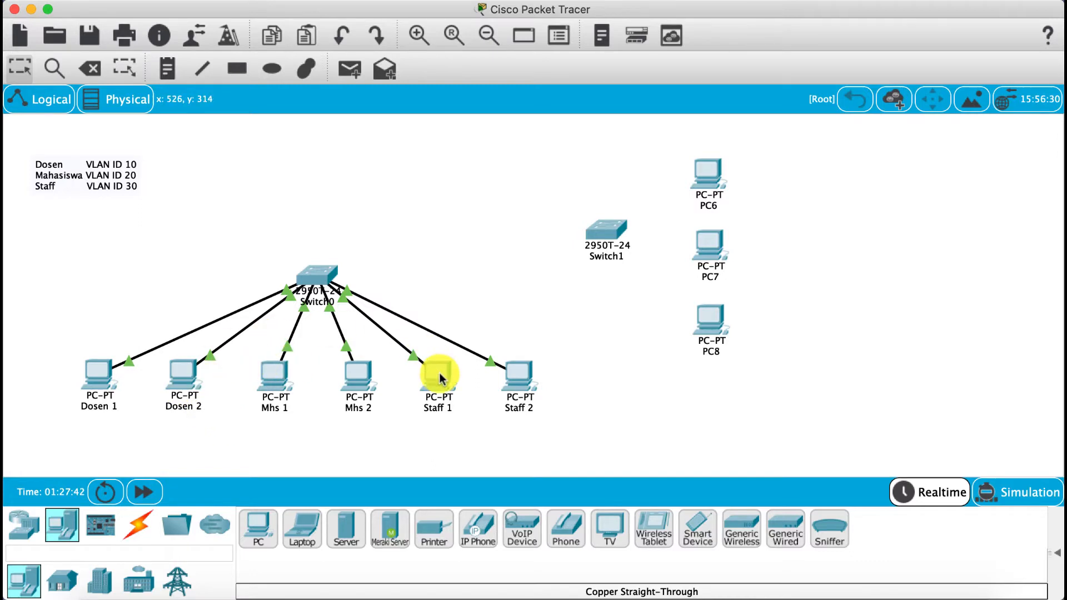
{"action": "mouse_move", "coordinate": [439, 378]}
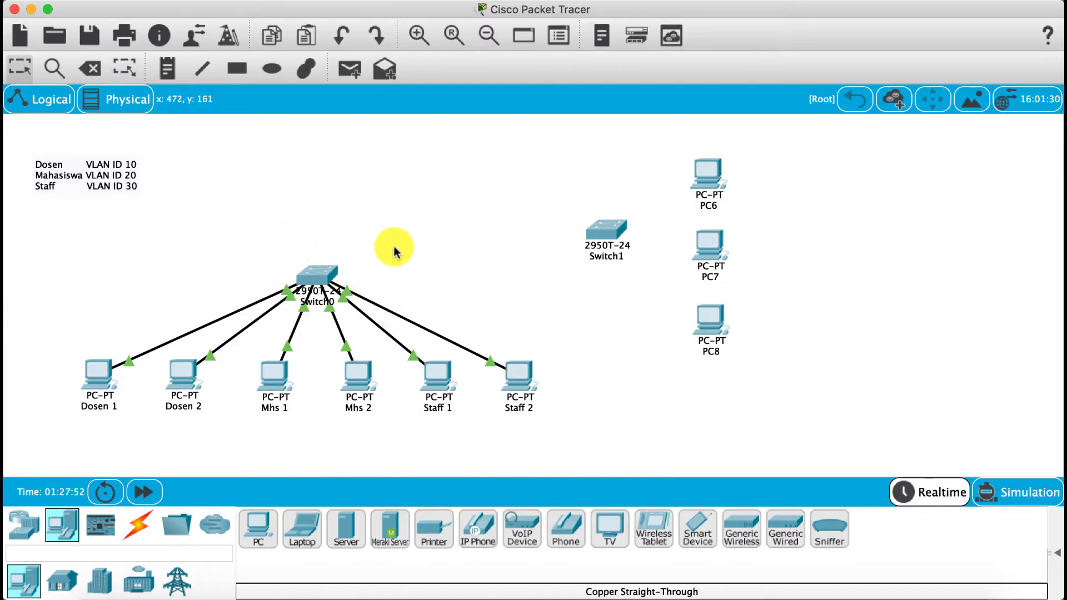
{"action": "left_click", "coordinate": [323, 272]}
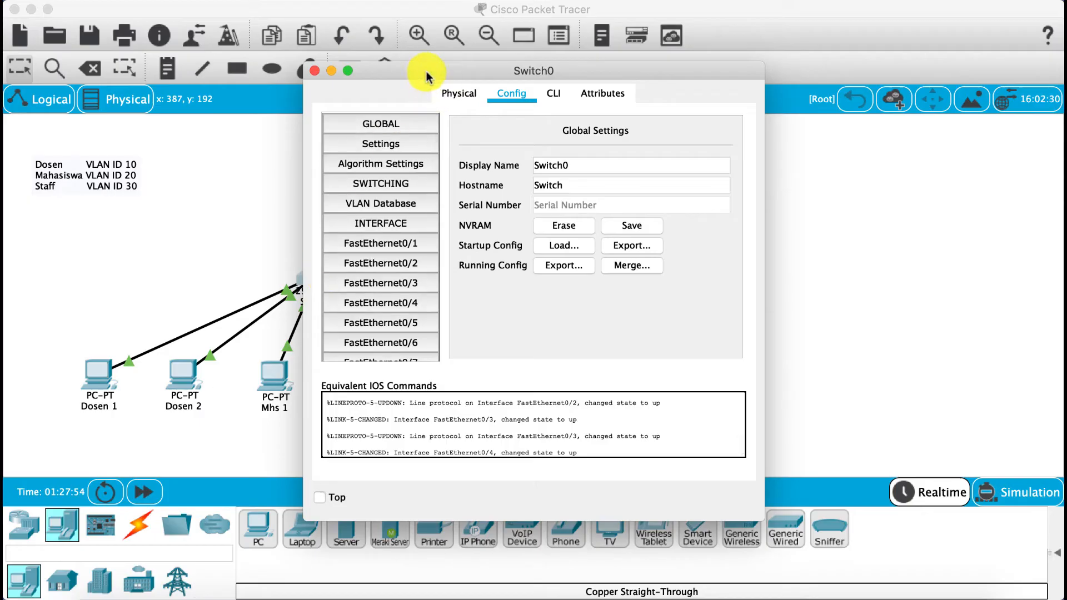
{"action": "left_click_drag", "start_coordinate": [428, 71], "coordinate": [604, 63]}
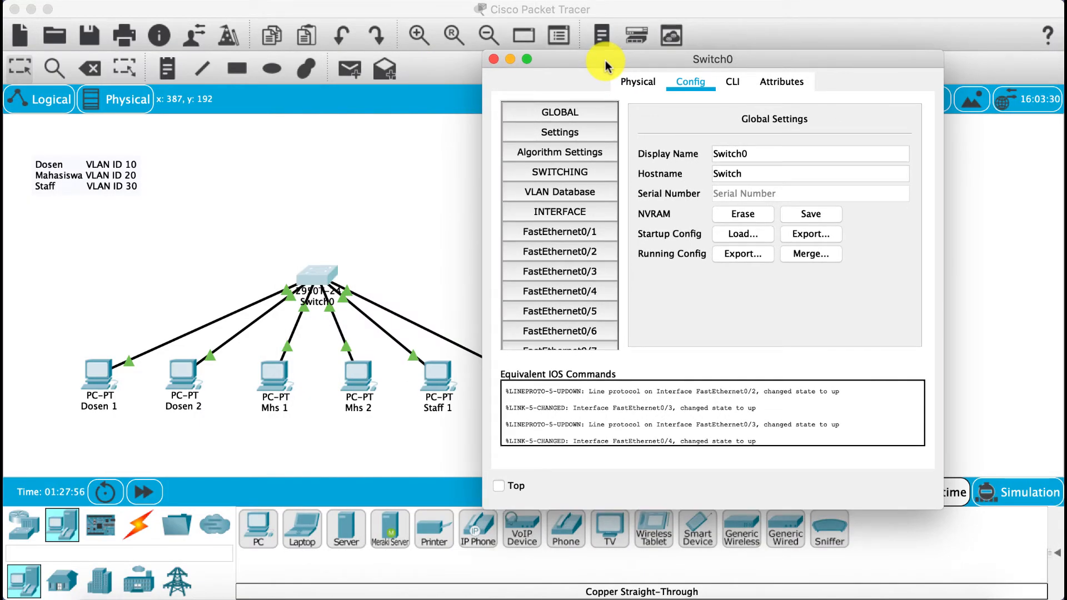
{"action": "left_click", "coordinate": [573, 192]}
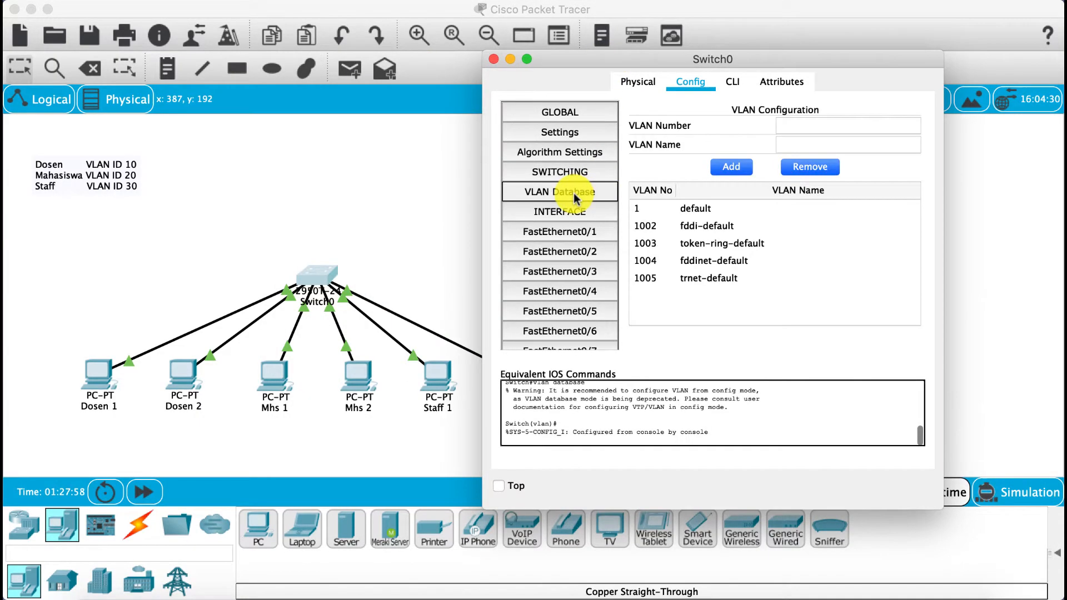
{"action": "left_click", "coordinate": [795, 127]}
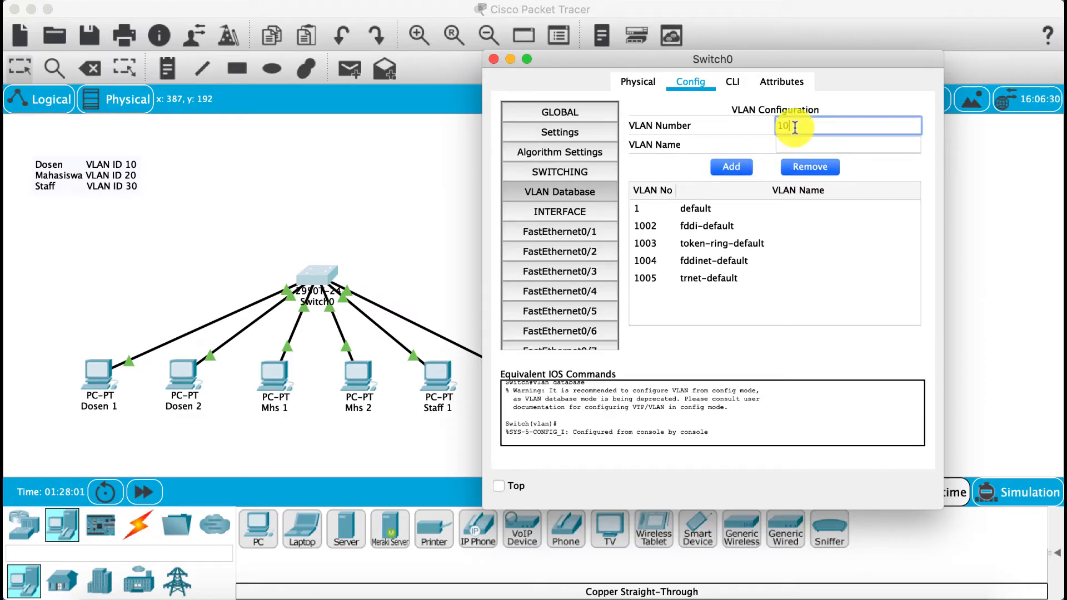
{"action": "type", "text": "10"}
{"action": "left_click", "coordinate": [794, 143]}
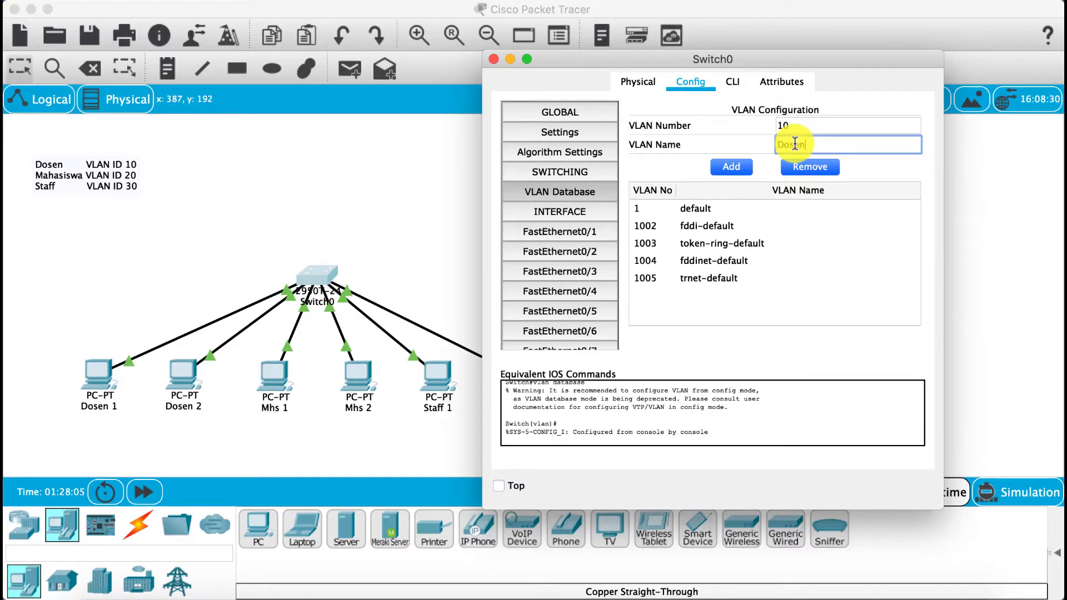
{"action": "type", "text": "Dosen"}
{"action": "left_click", "coordinate": [732, 166]}
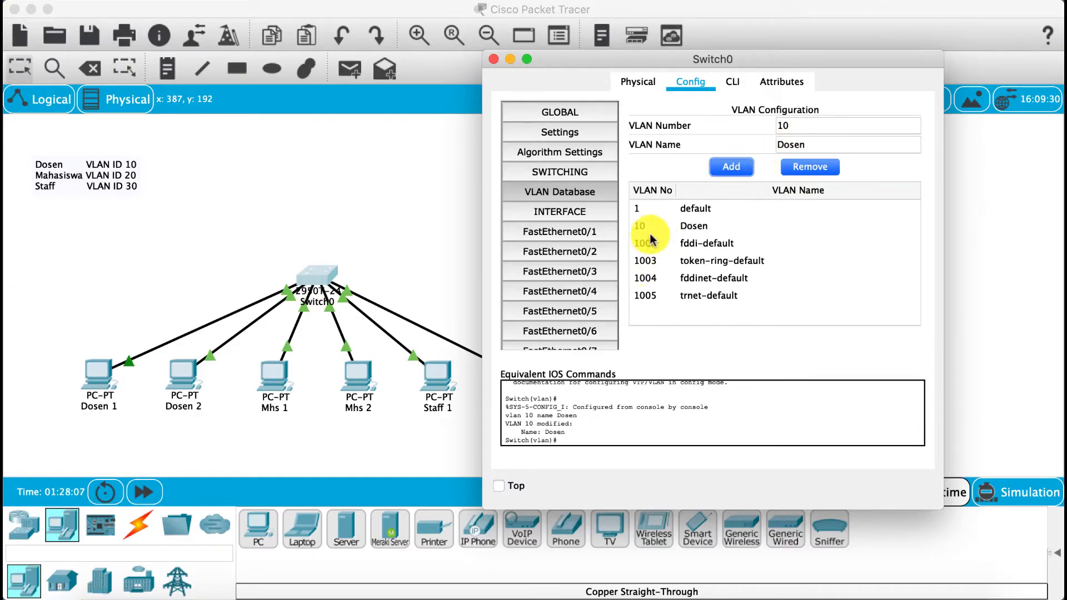
Step: Add VLAN 20 named Mhs to the VLAN database of Switch0
{"action": "double_click", "coordinate": [786, 125]}
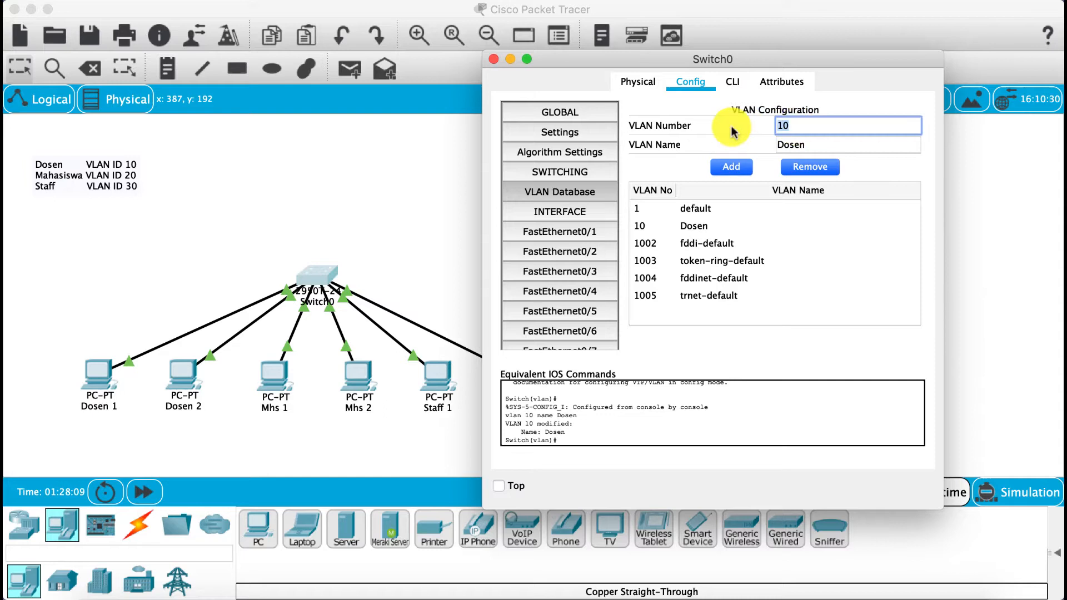
{"action": "key", "text": "Tab"}
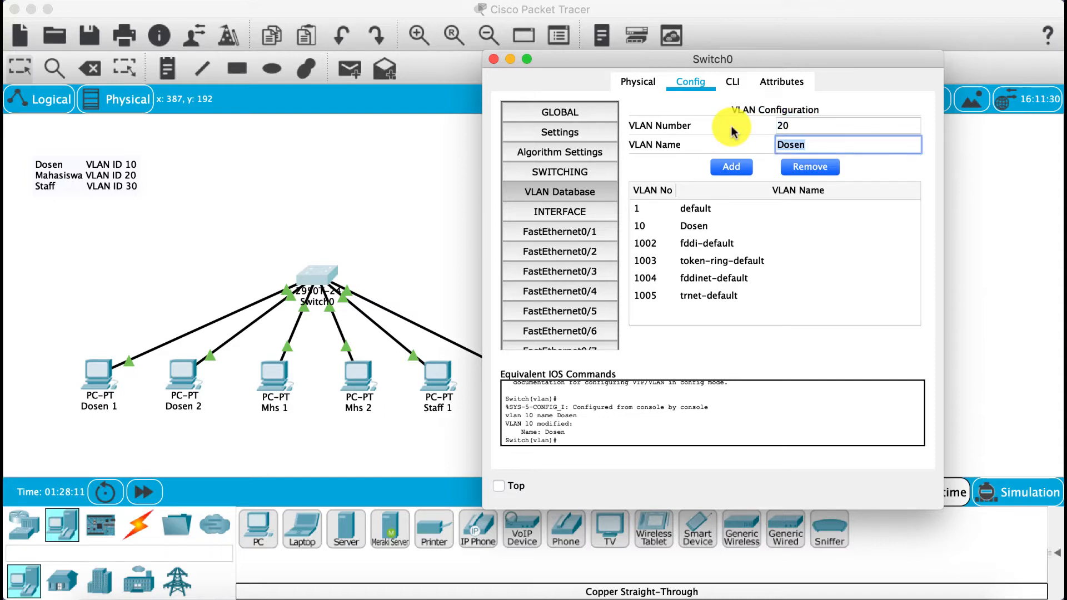
{"action": "type", "text": "Mhs"}
{"action": "left_click", "coordinate": [741, 169]}
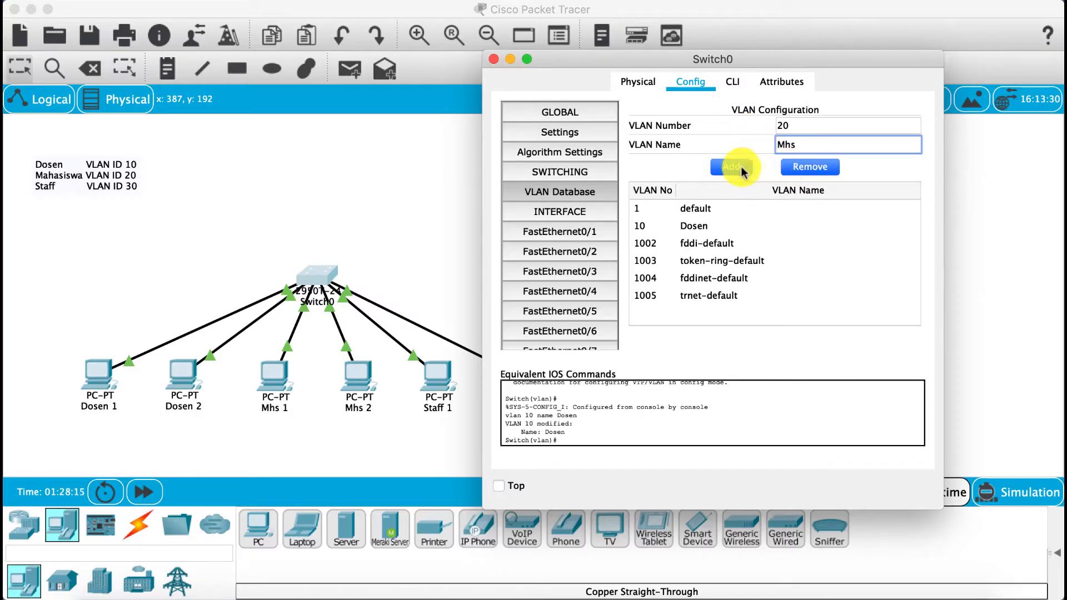
Step: Add VLAN 30 named Staff to the VLAN database of Switch0
{"action": "double_click", "coordinate": [806, 128]}
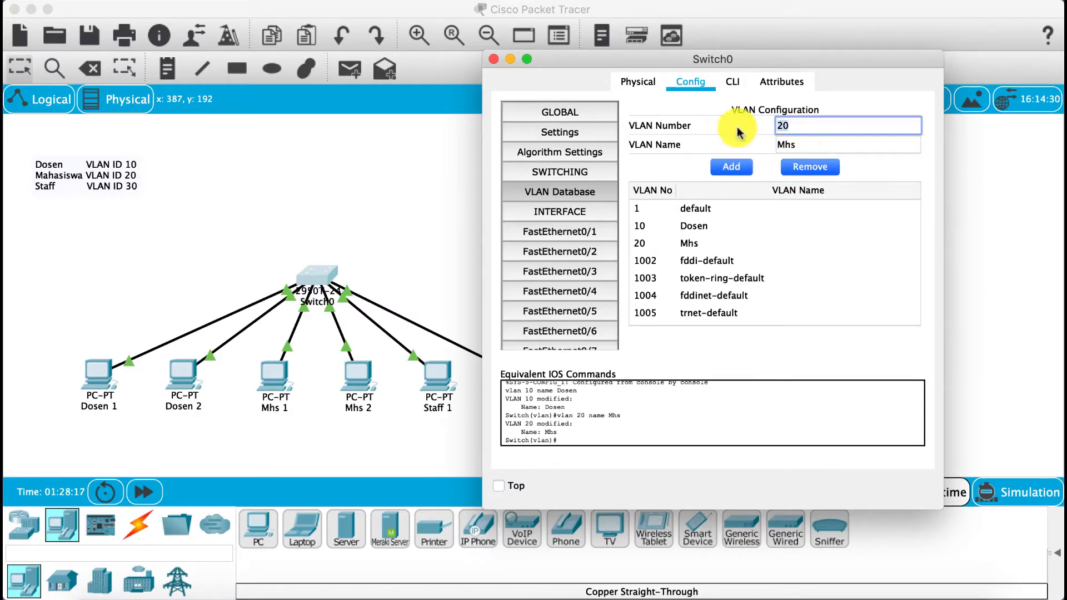
{"action": "key", "text": "Tab"}
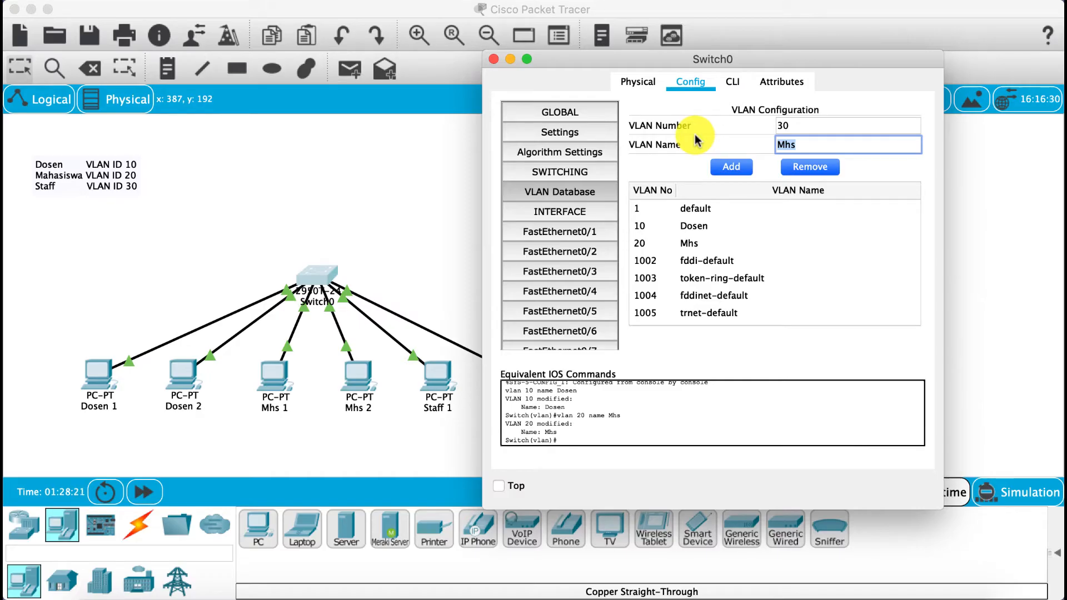
{"action": "type", "text": "Staff"}
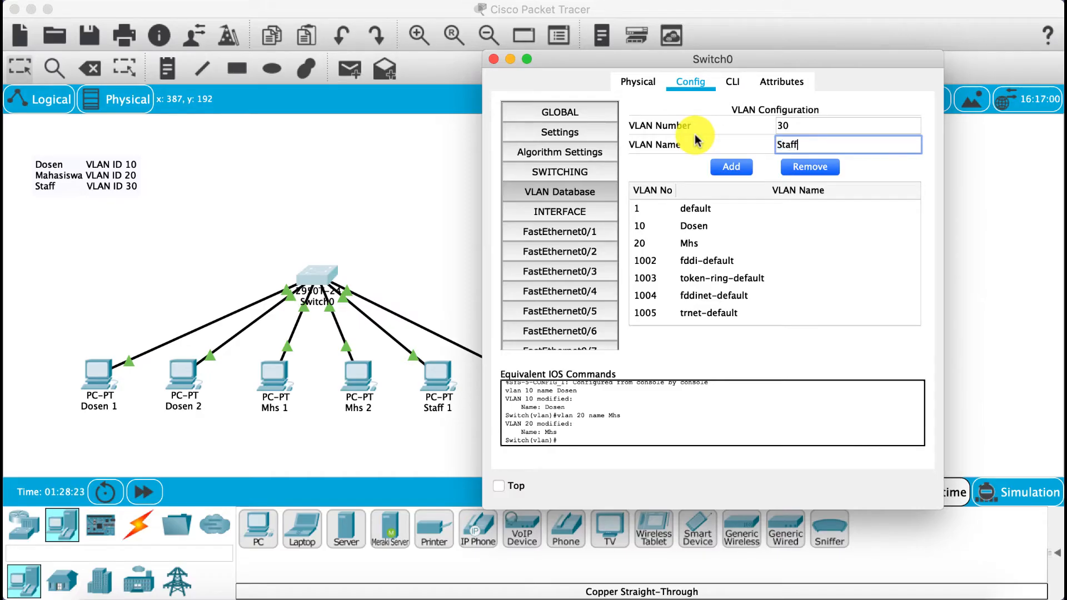
{"action": "left_click", "coordinate": [729, 167]}
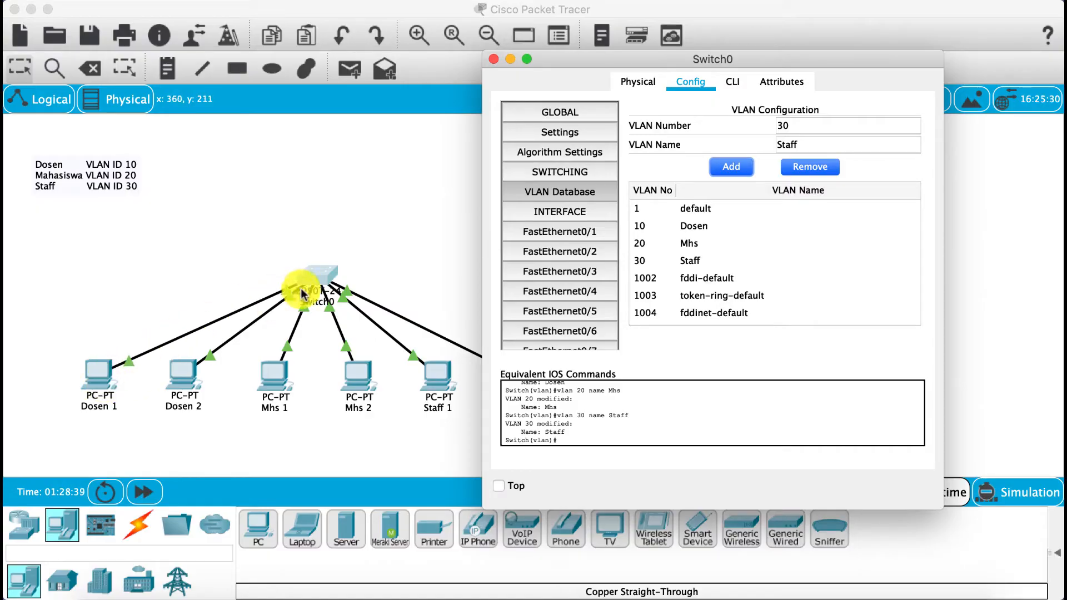
Step: Assign the FastEthernet0/1 access port of Switch0 to VLAN 10 (Dosen)
{"action": "left_click", "coordinate": [570, 233]}
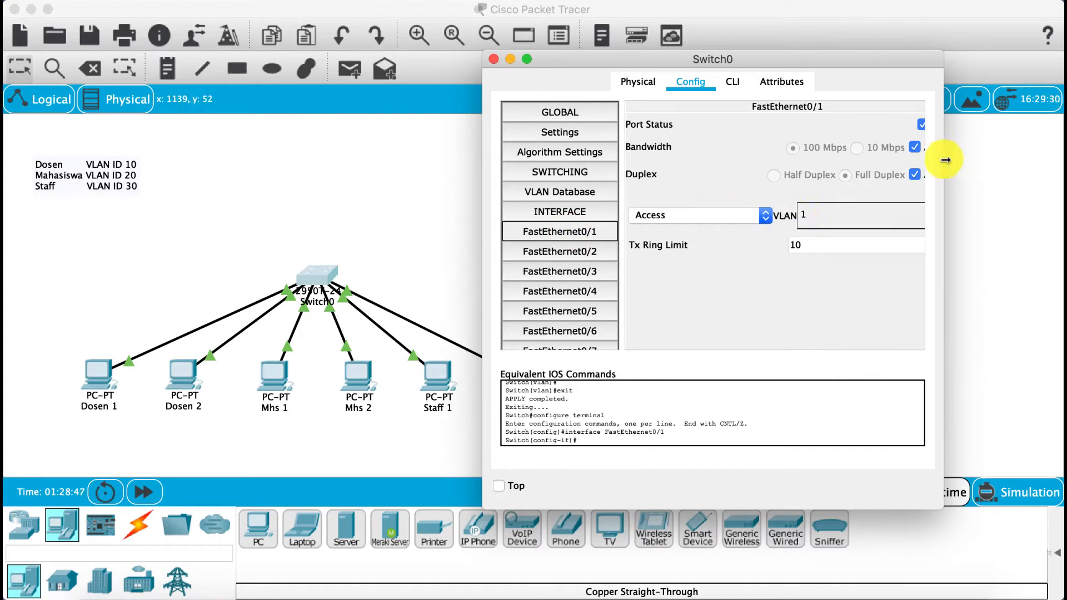
{"action": "left_click_drag", "start_coordinate": [944, 160], "coordinate": [1048, 160]}
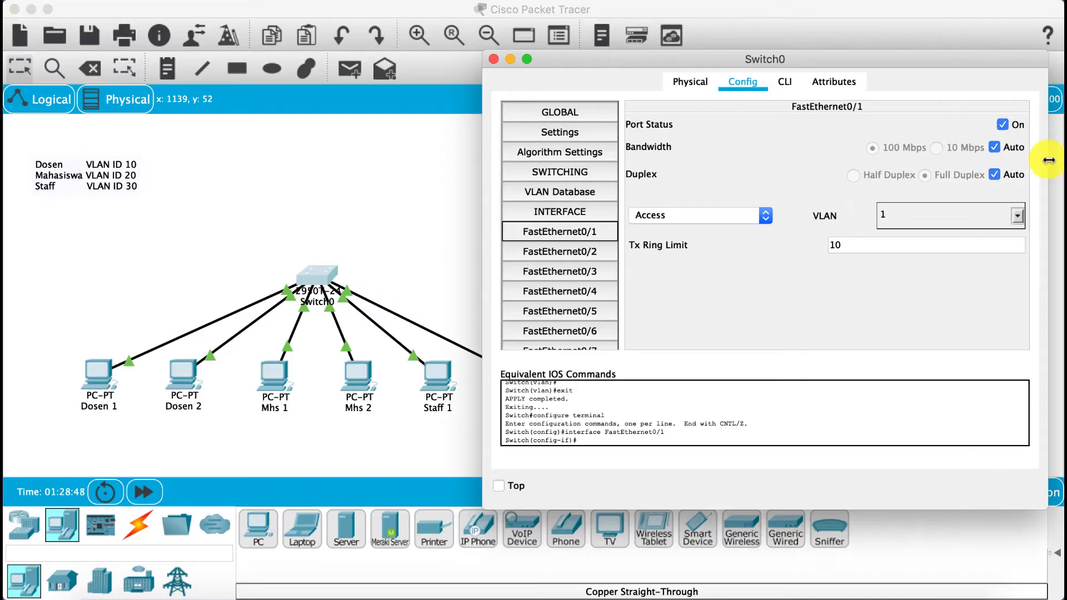
{"action": "left_click", "coordinate": [1017, 216]}
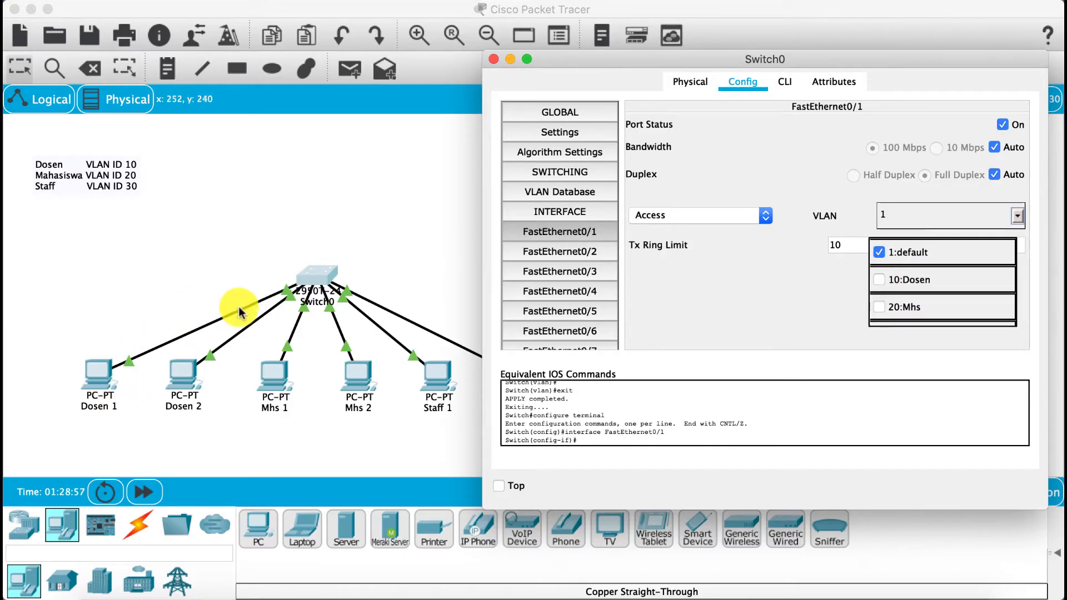
{"action": "left_click", "coordinate": [561, 232]}
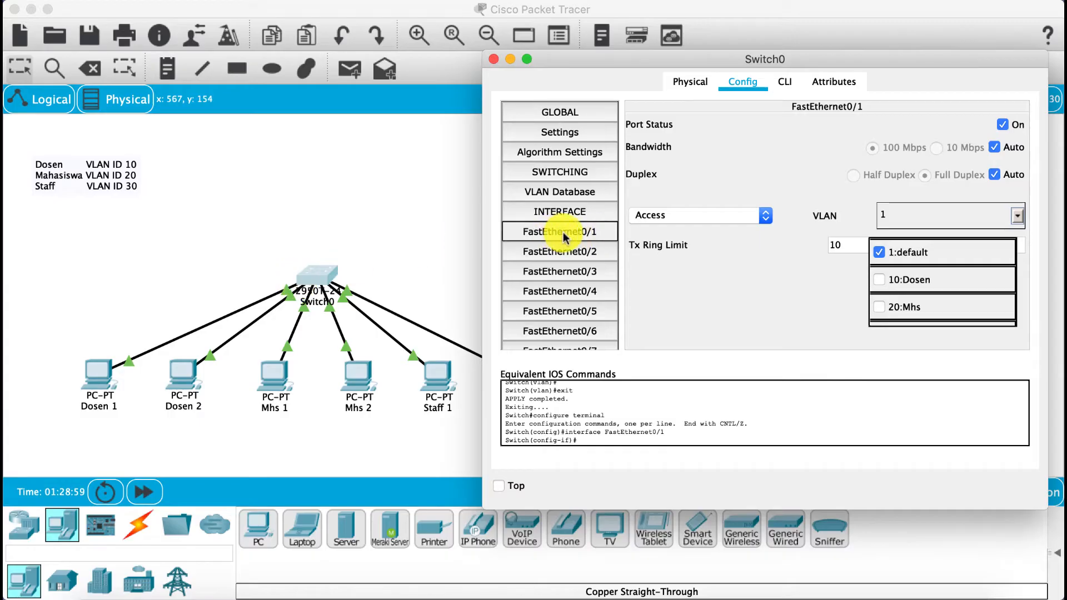
{"action": "left_click", "coordinate": [879, 281]}
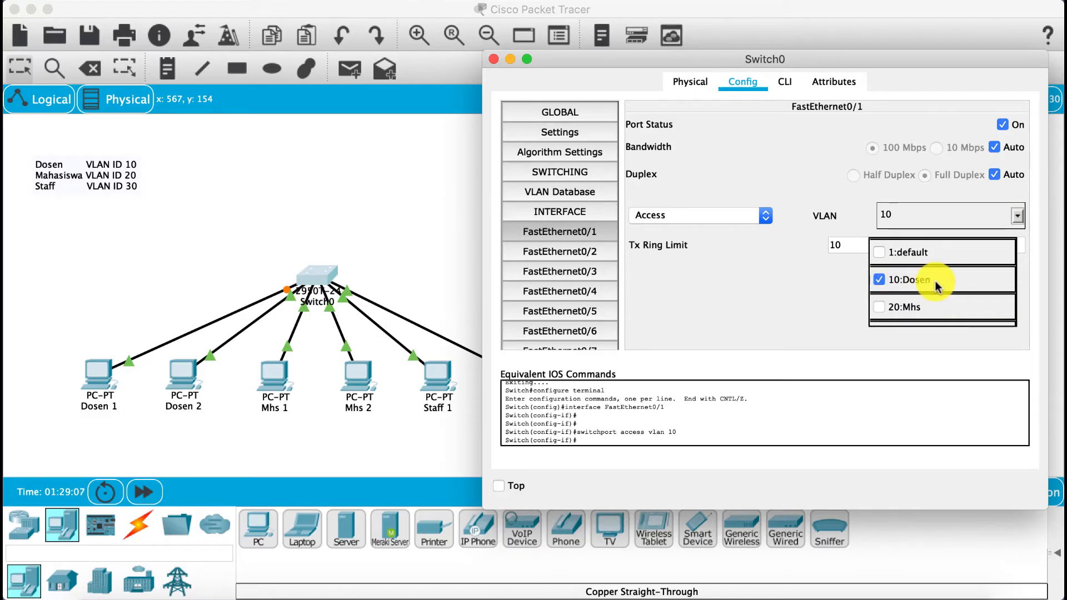
{"action": "left_click", "coordinate": [845, 293]}
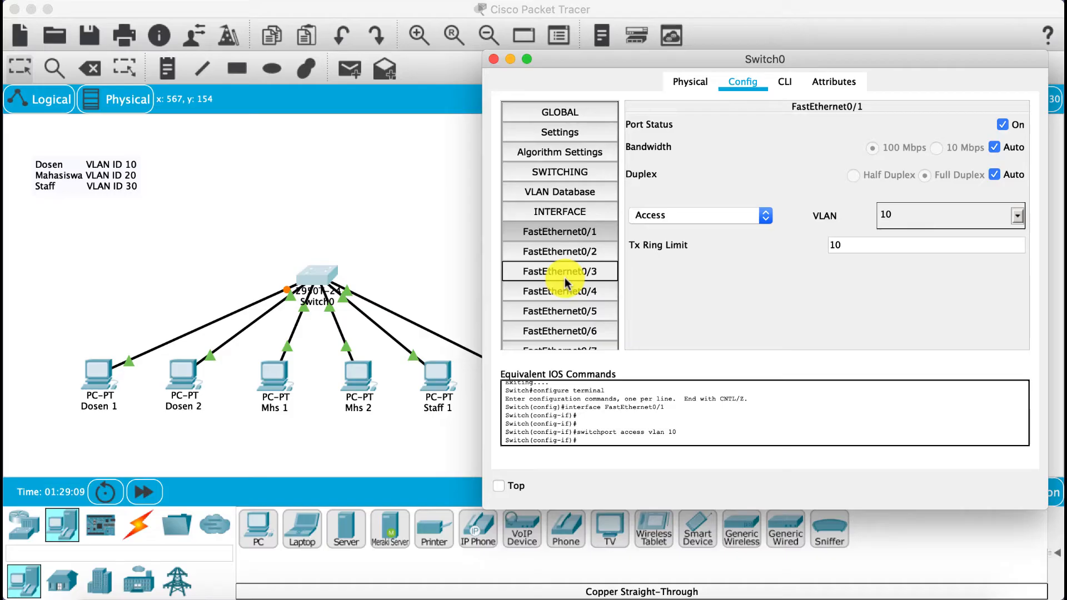
Step: Keep FastEthernet0/2 of Switch0 in Access mode and assign it to VLAN 10 (Dosen)
{"action": "left_click", "coordinate": [588, 253]}
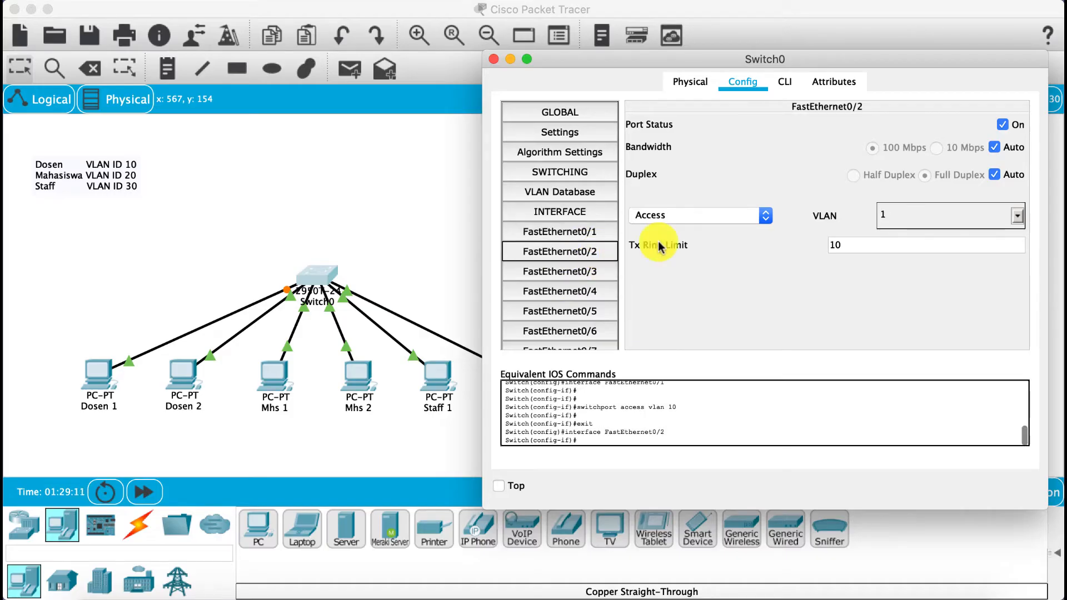
{"action": "left_click", "coordinate": [765, 214]}
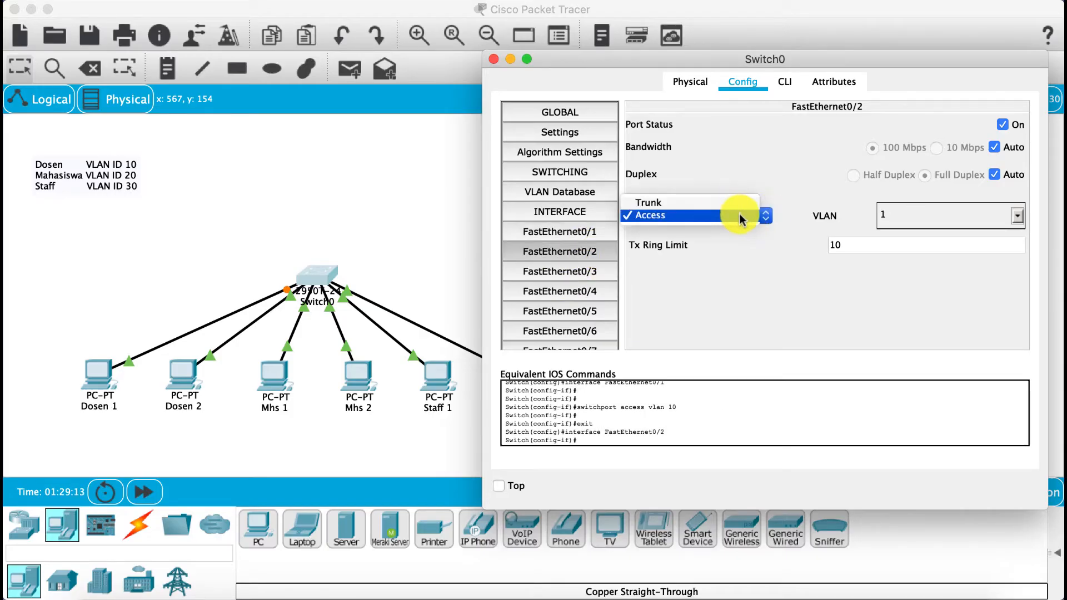
{"action": "left_click", "coordinate": [739, 215]}
{"action": "left_click", "coordinate": [1016, 217]}
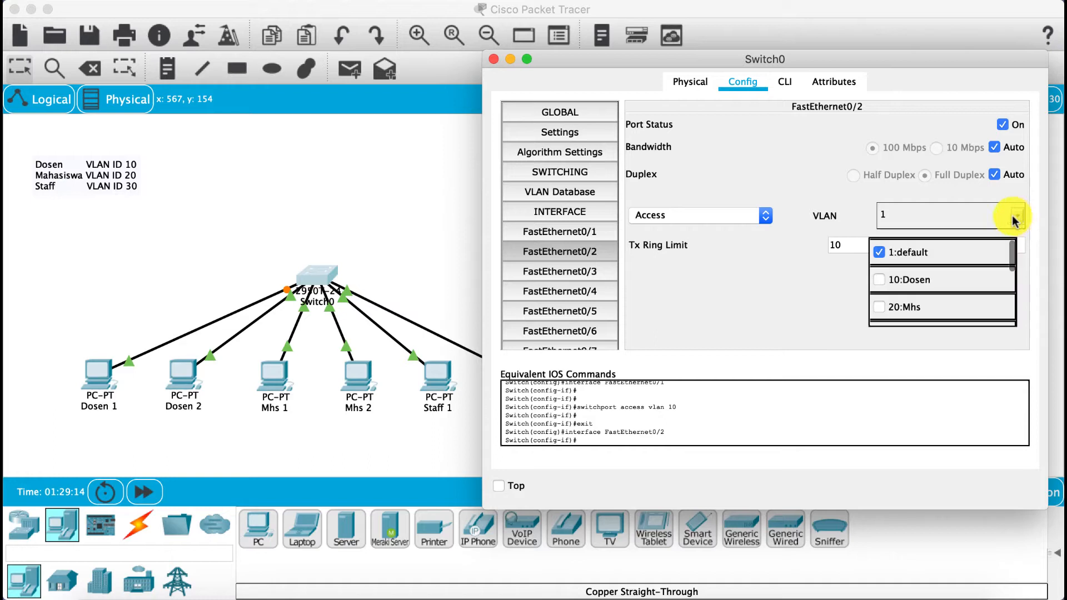
{"action": "left_click", "coordinate": [878, 279]}
Step: Assign the FastEthernet0/3 access port of Switch0 to VLAN 20 (Mhs)
{"action": "left_click", "coordinate": [577, 269]}
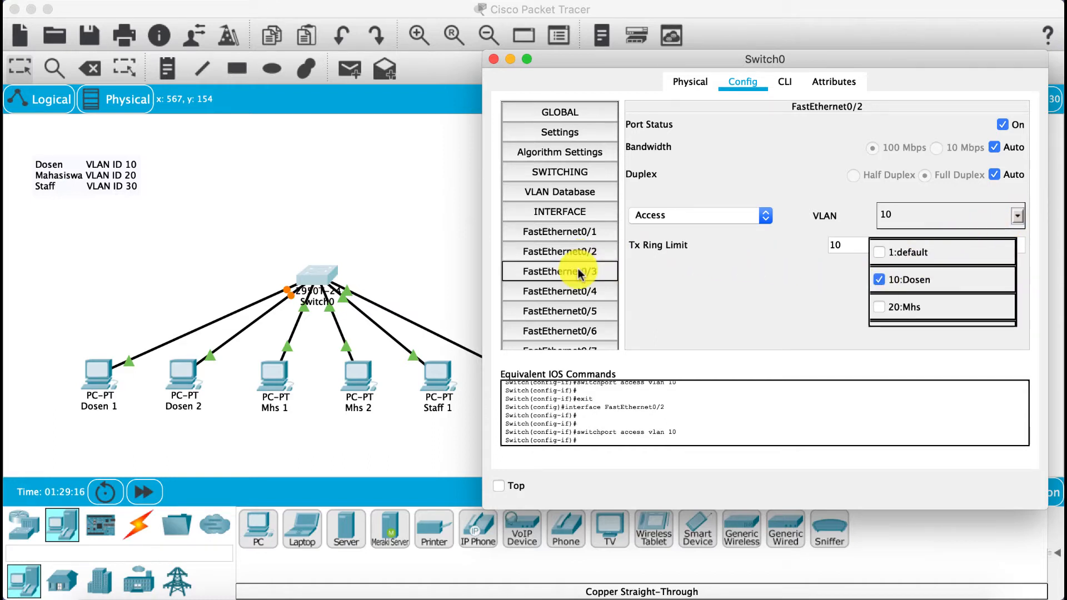
{"action": "left_click", "coordinate": [600, 272]}
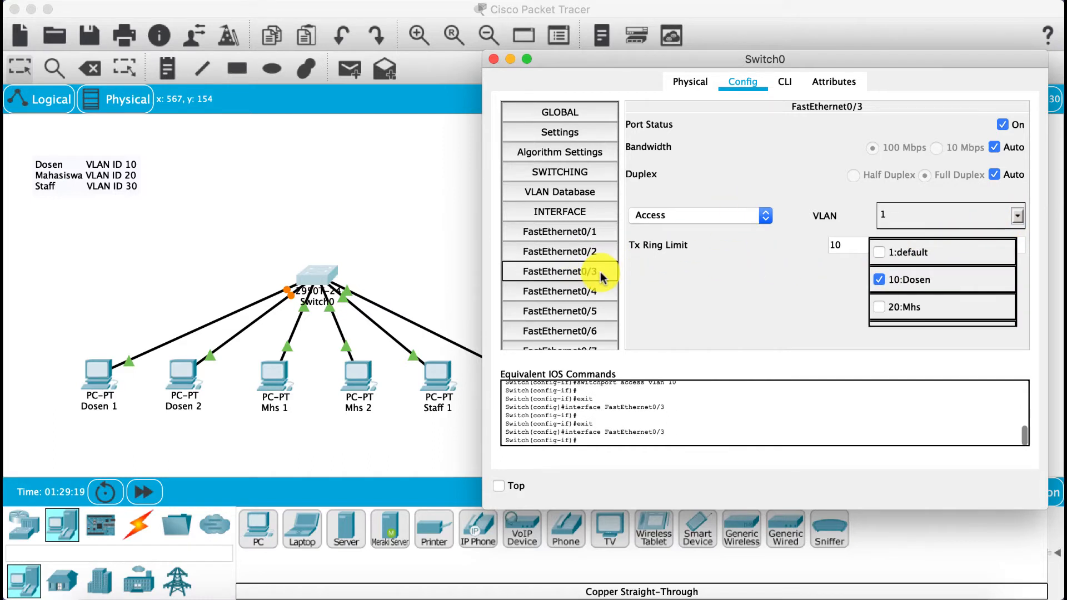
{"action": "left_click", "coordinate": [599, 271]}
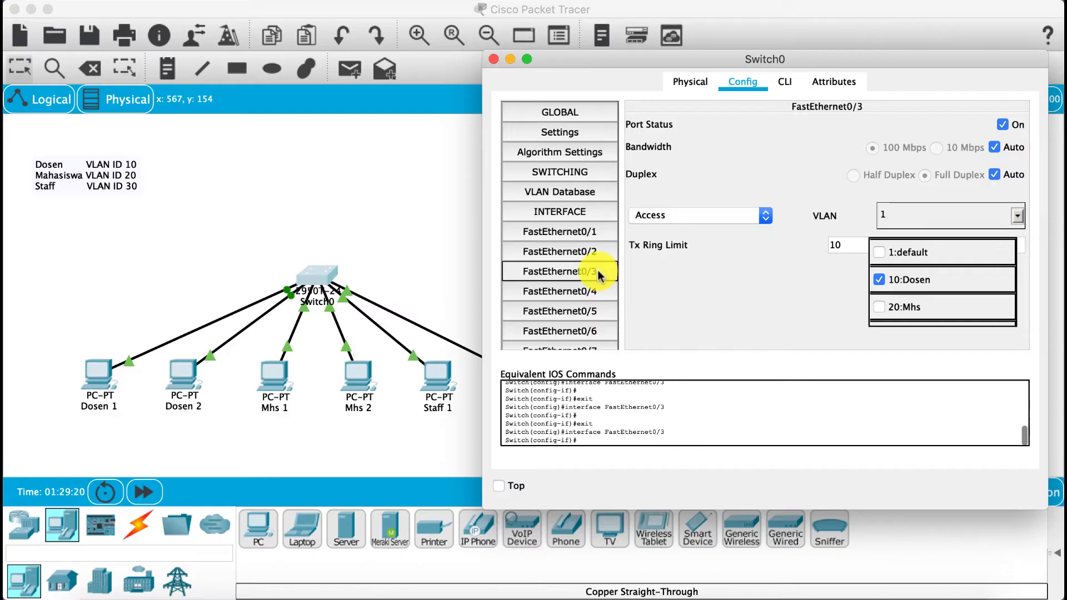
{"action": "left_click", "coordinate": [1018, 216]}
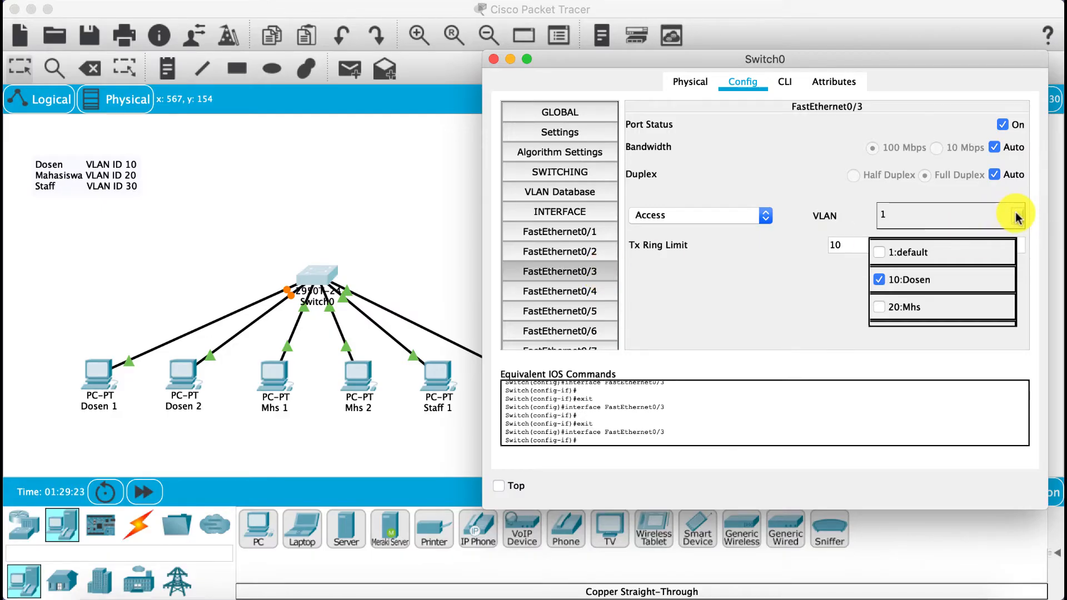
{"action": "left_click", "coordinate": [1017, 218]}
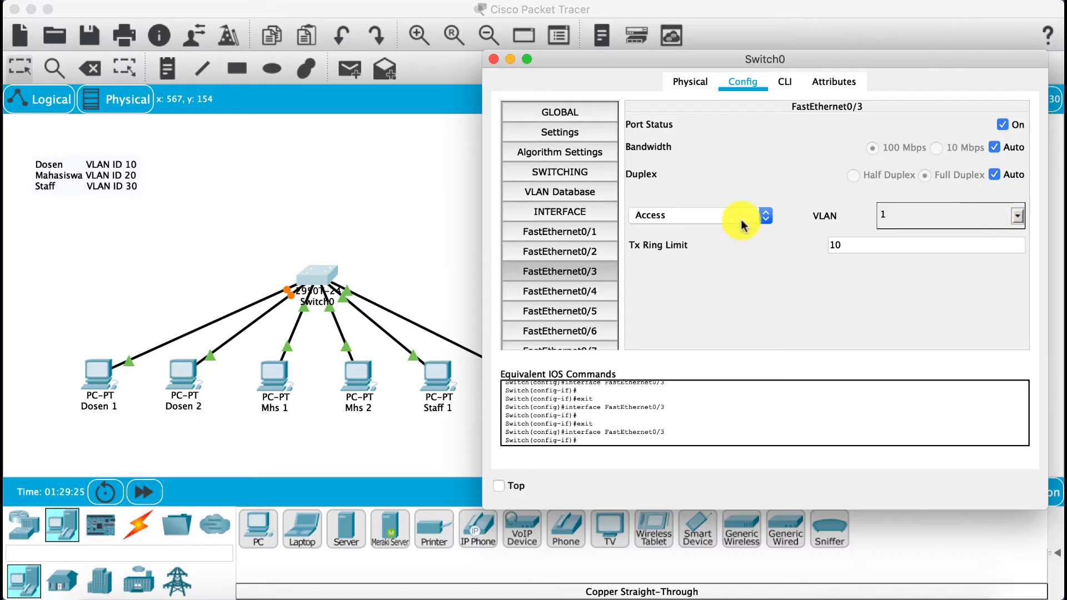
{"action": "left_click", "coordinate": [1017, 217]}
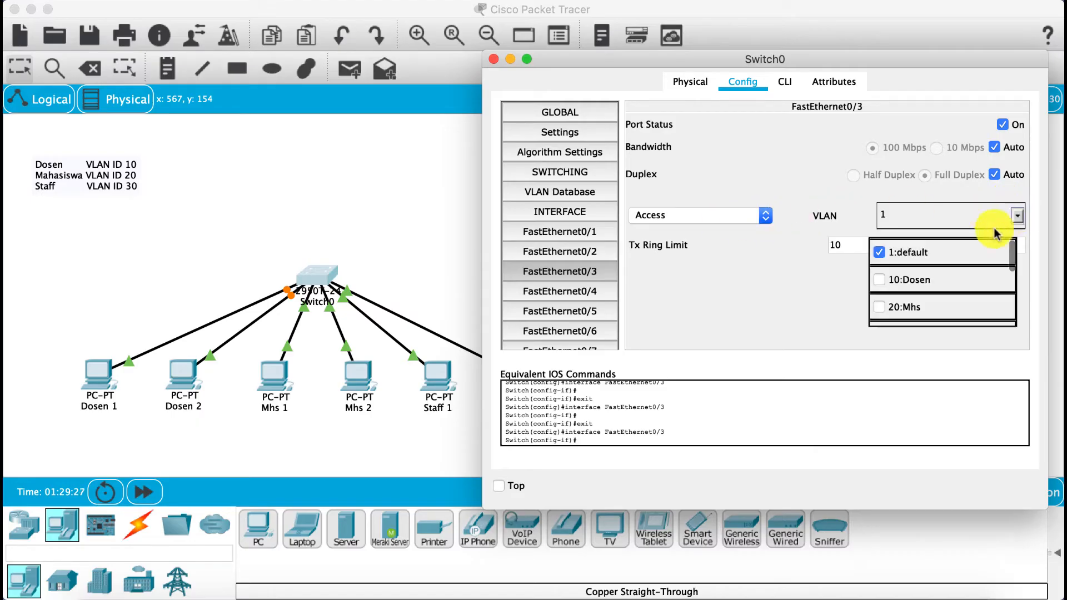
{"action": "left_click", "coordinate": [880, 309]}
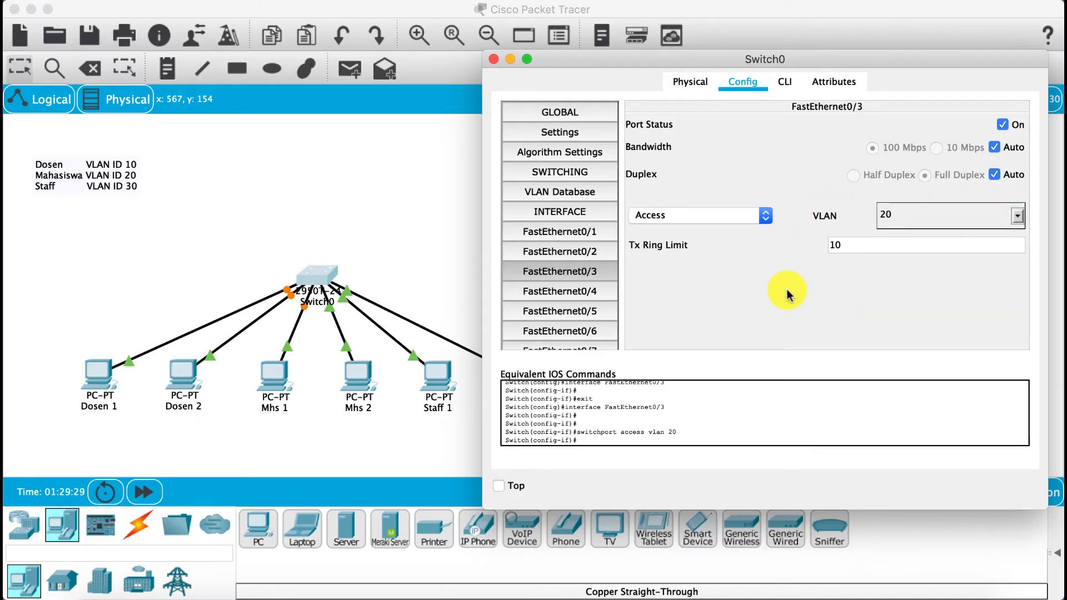
Step: Keep FastEthernet0/4 of Switch0 in Access mode and assign it to VLAN 20 (Mhs)
{"action": "left_click", "coordinate": [591, 291]}
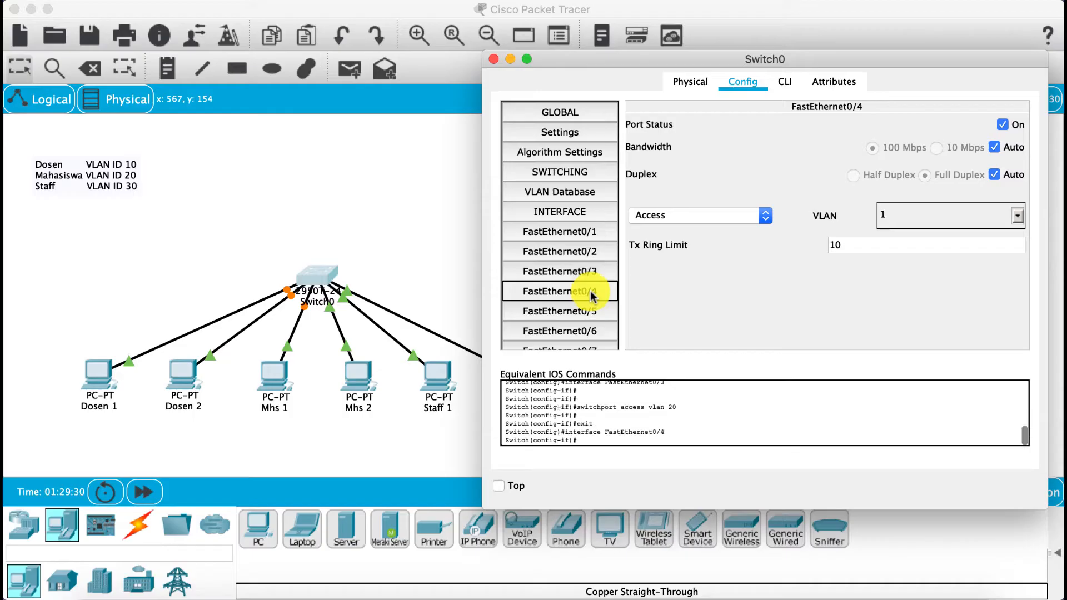
{"action": "left_click", "coordinate": [757, 214]}
{"action": "left_click", "coordinate": [696, 220]}
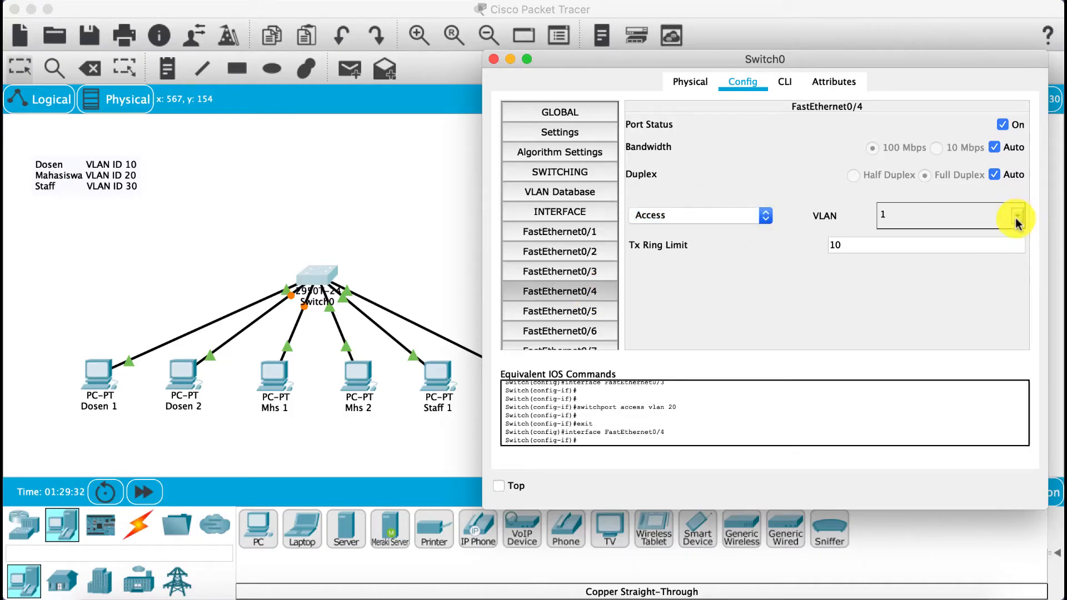
{"action": "left_click", "coordinate": [1017, 216]}
{"action": "scroll", "coordinate": [933, 294], "scroll_direction": "down", "scroll_amount": 3}
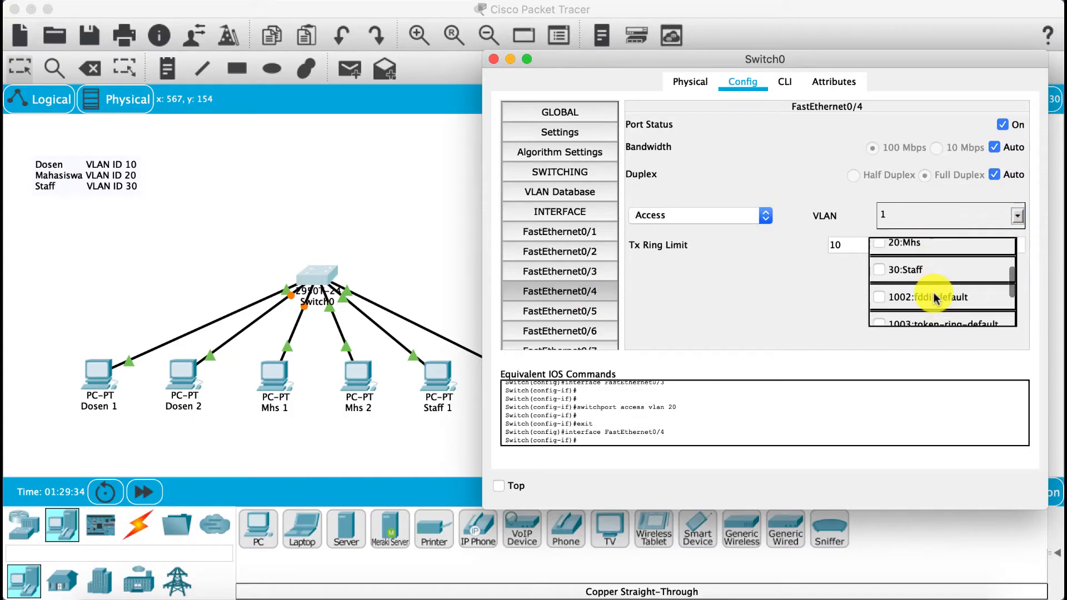
{"action": "scroll", "coordinate": [933, 292], "scroll_direction": "up", "scroll_amount": 3}
{"action": "left_click", "coordinate": [878, 307]}
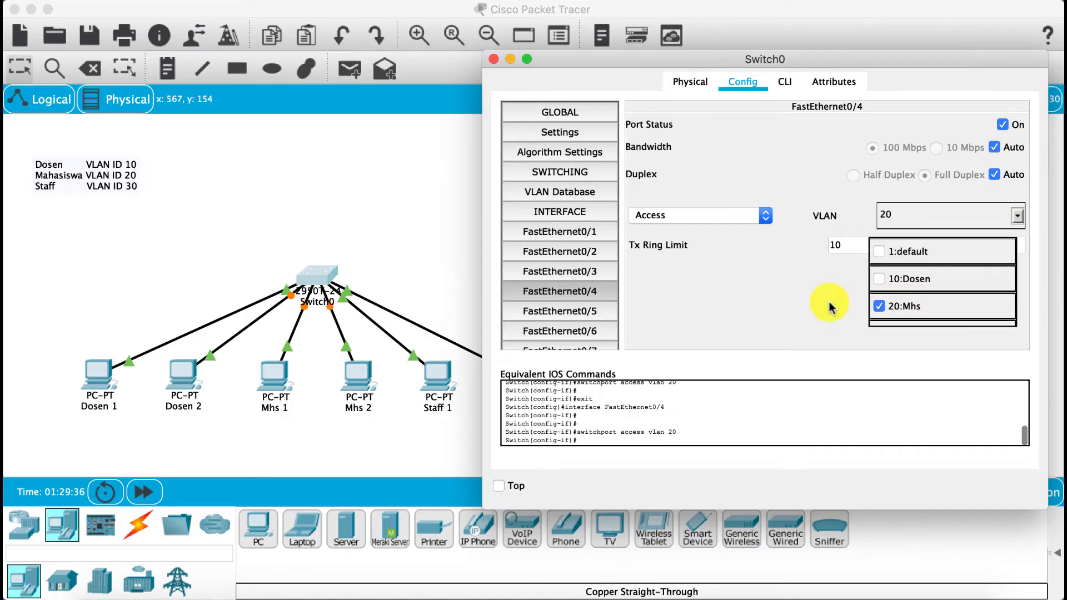
Step: Assign the FastEthernet0/5 access port of Switch0 to VLAN 30 (Staff)
{"action": "left_click", "coordinate": [590, 312]}
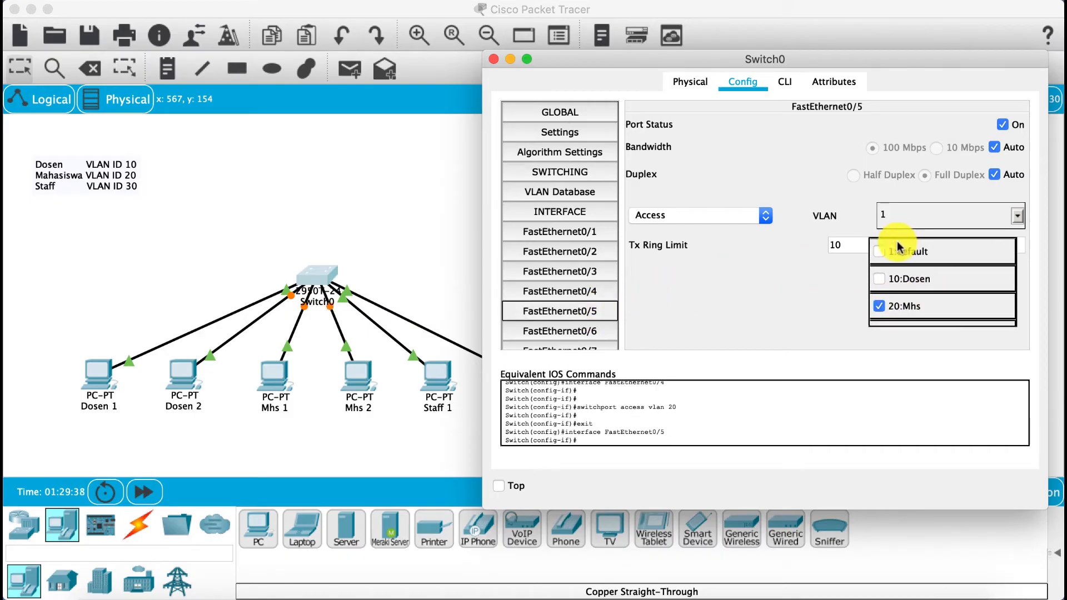
{"action": "left_click", "coordinate": [805, 286]}
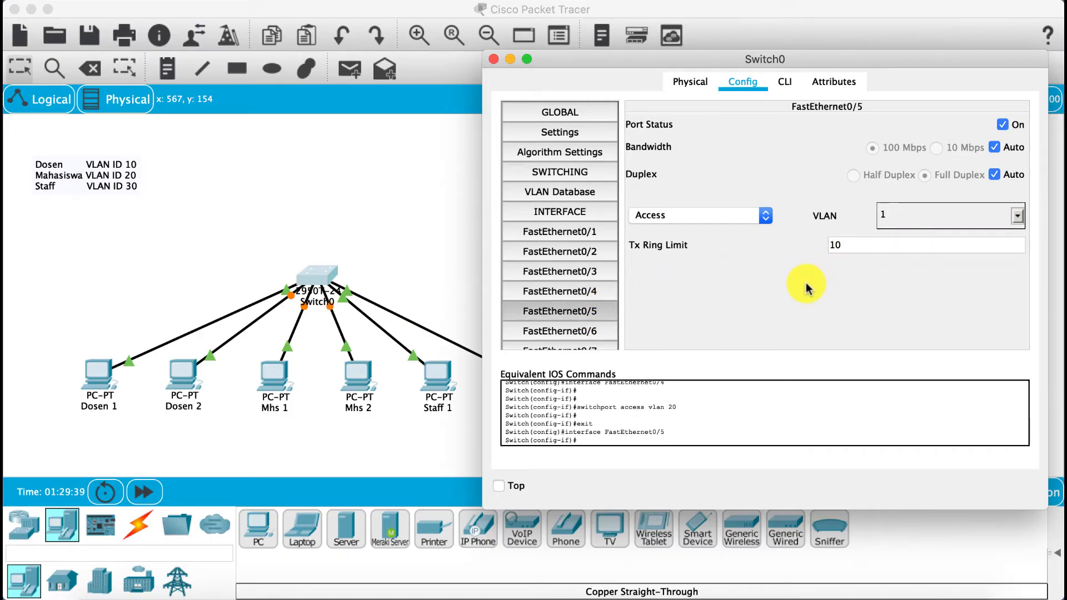
{"action": "left_click", "coordinate": [1017, 215]}
{"action": "scroll", "coordinate": [911, 305], "scroll_direction": "down", "scroll_amount": 1}
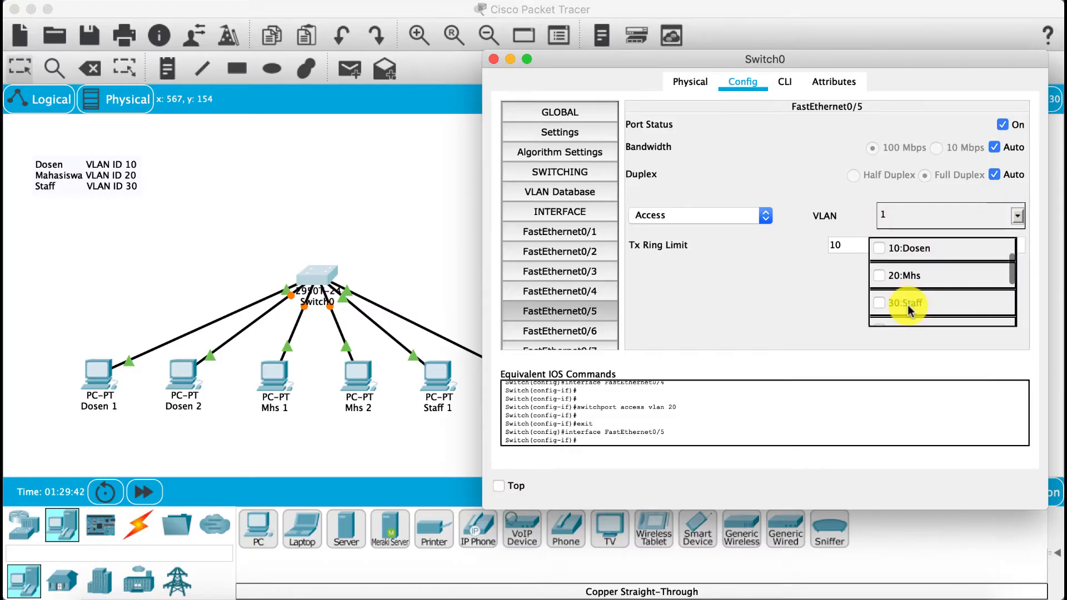
{"action": "left_click", "coordinate": [880, 311]}
{"action": "left_click", "coordinate": [811, 302]}
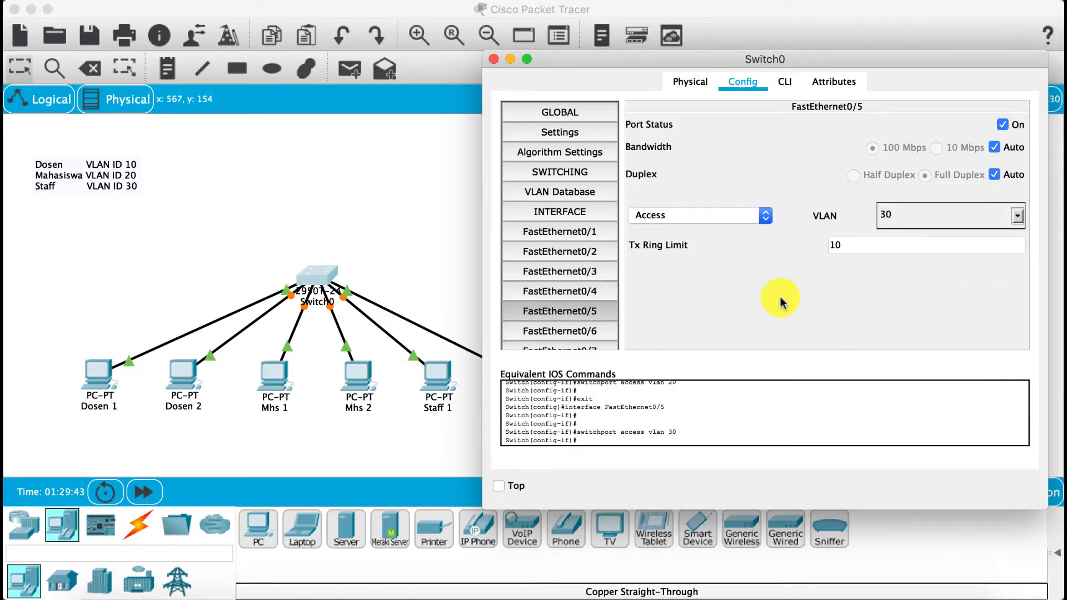
Step: Assign the FastEthernet0/6 access port of Switch0 to VLAN 30 (Staff) and close the switch's configuration window
{"action": "left_click", "coordinate": [601, 331]}
{"action": "left_click", "coordinate": [1014, 217]}
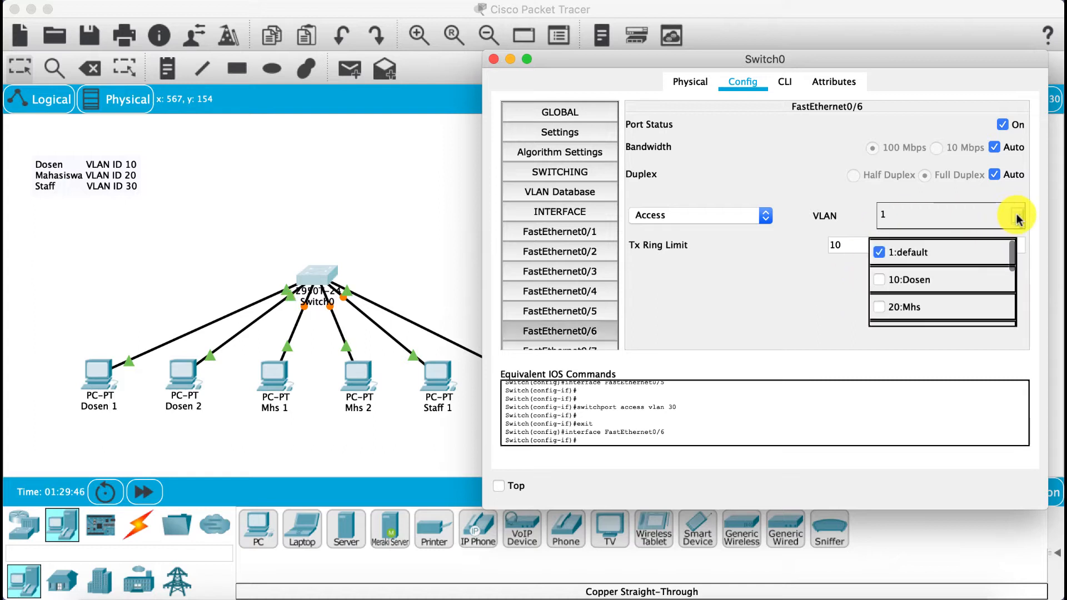
{"action": "scroll", "coordinate": [914, 286], "scroll_direction": "down", "scroll_amount": 3}
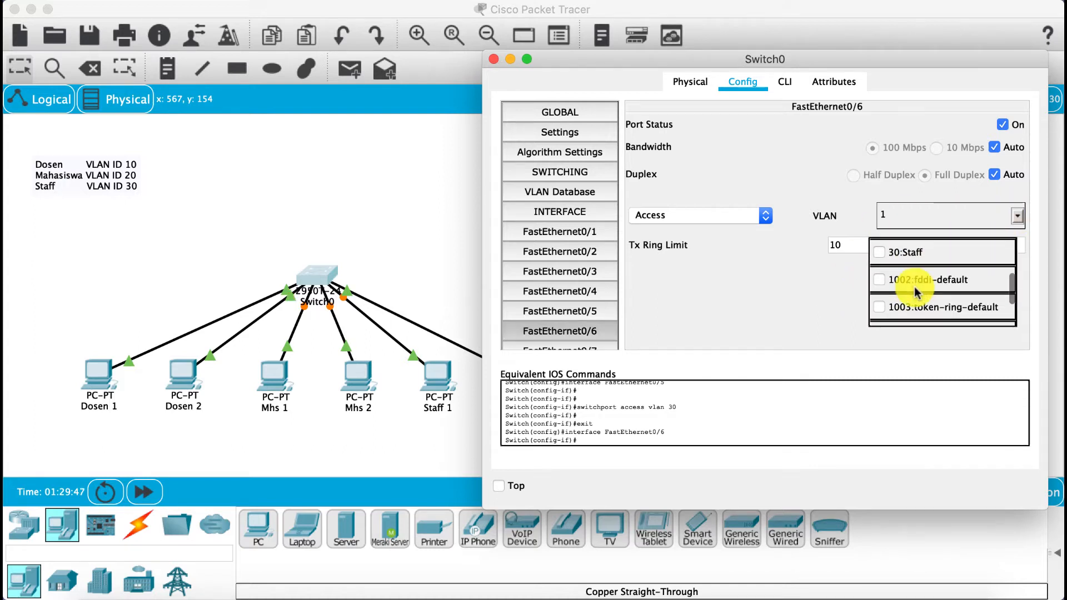
{"action": "left_click", "coordinate": [879, 252]}
{"action": "left_click", "coordinate": [763, 319]}
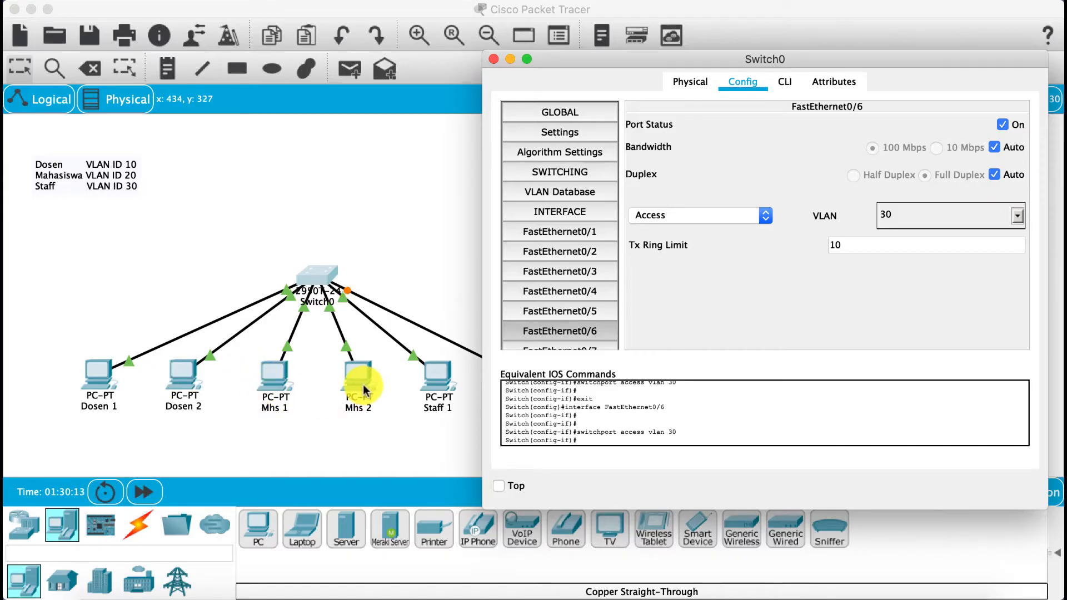
{"action": "left_click", "coordinate": [492, 59]}
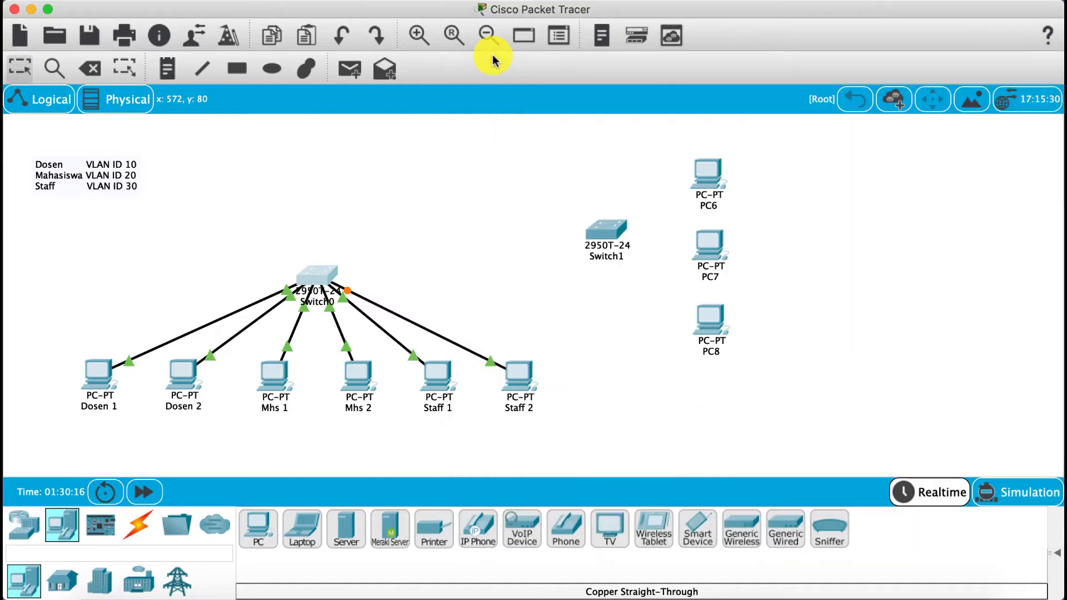
Step: Test connectivity from Dosen 1's Command Prompt by pinging 10.10.10.2 and 10.10.10.3, then close the PC window
{"action": "left_click", "coordinate": [93, 379]}
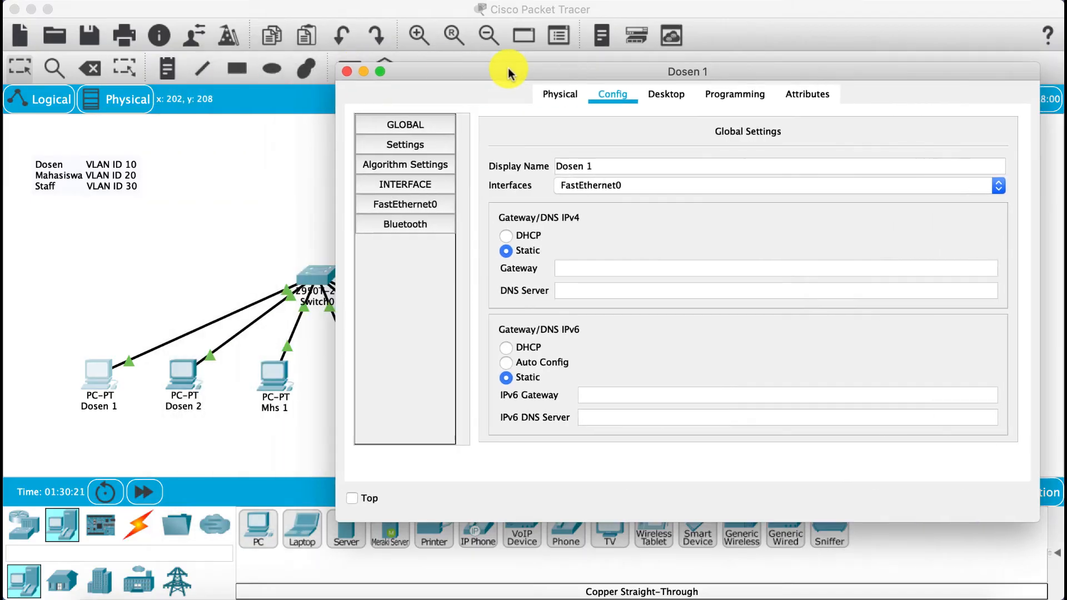
{"action": "left_click_drag", "start_coordinate": [508, 72], "coordinate": [517, 73]}
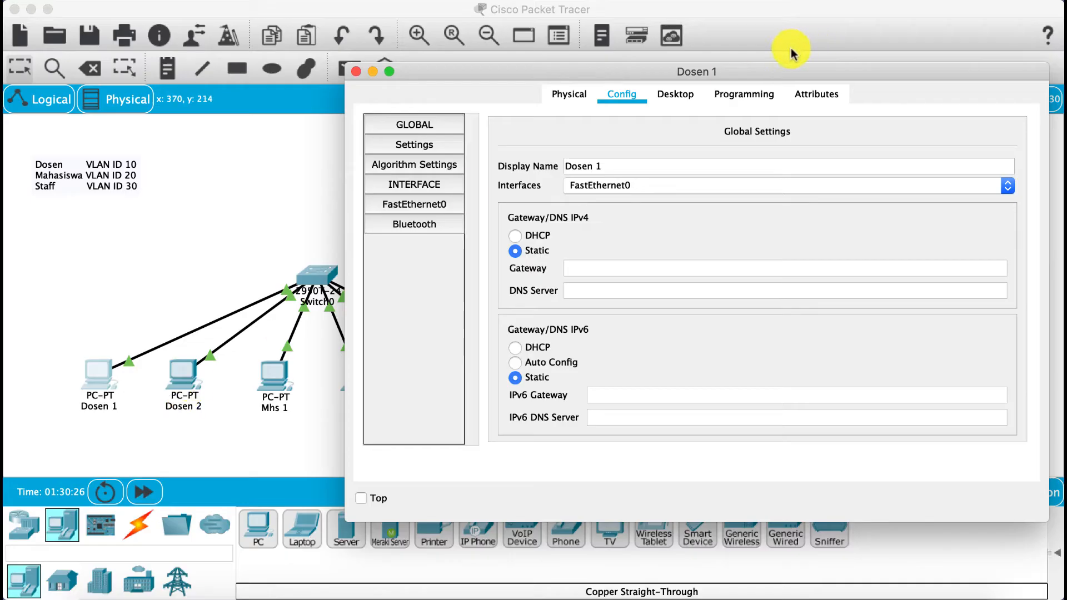
{"action": "left_click", "coordinate": [674, 94]}
{"action": "left_click", "coordinate": [817, 145]}
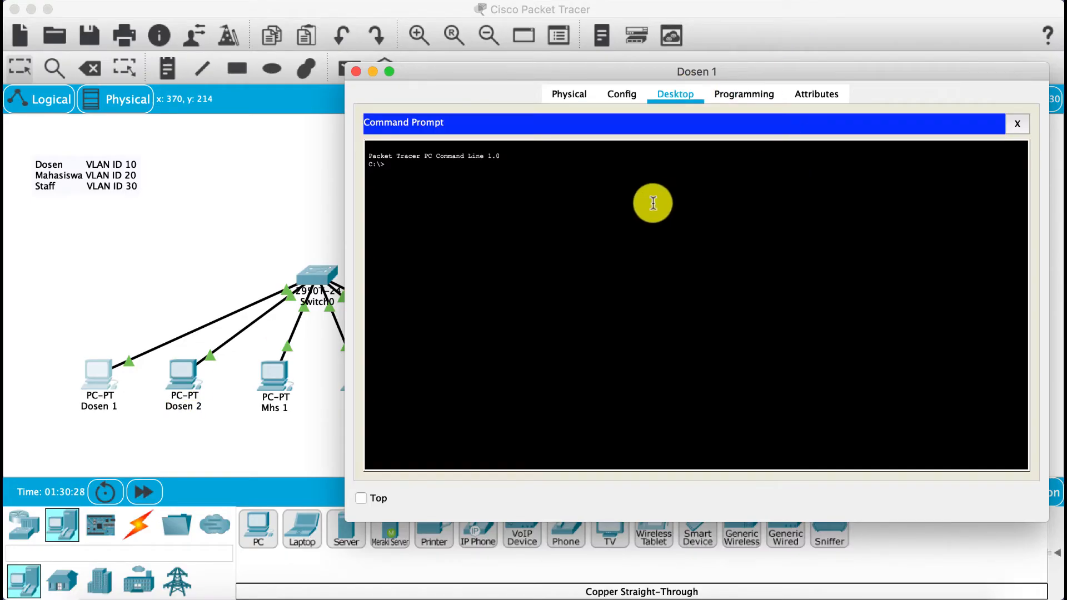
{"action": "type", "text": "ping 10.10.10.2"}
{"action": "key", "text": "Return"}
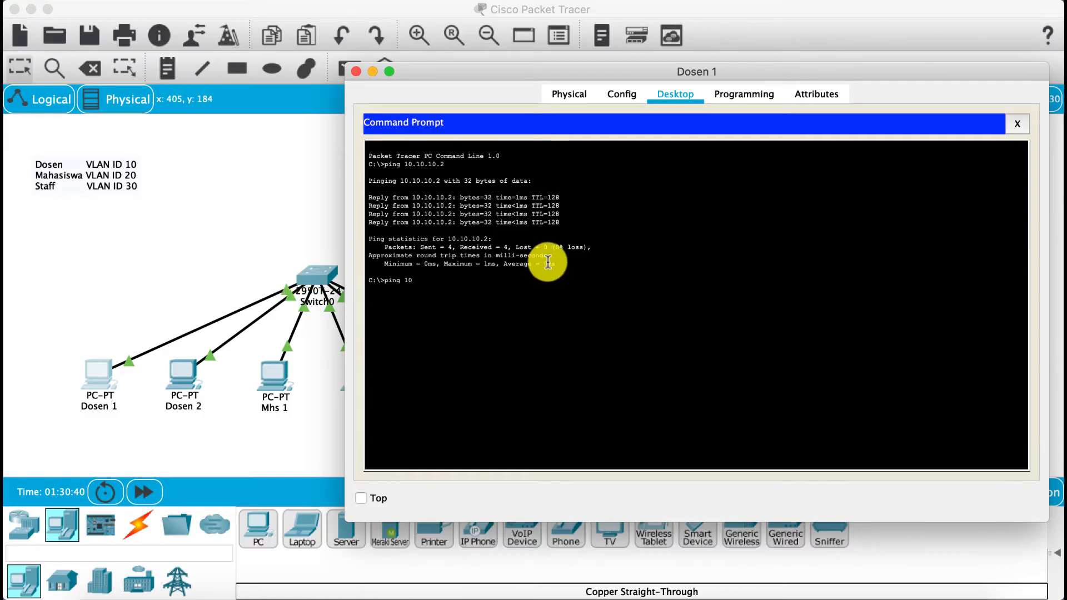
{"action": "type", "text": "0.3"}
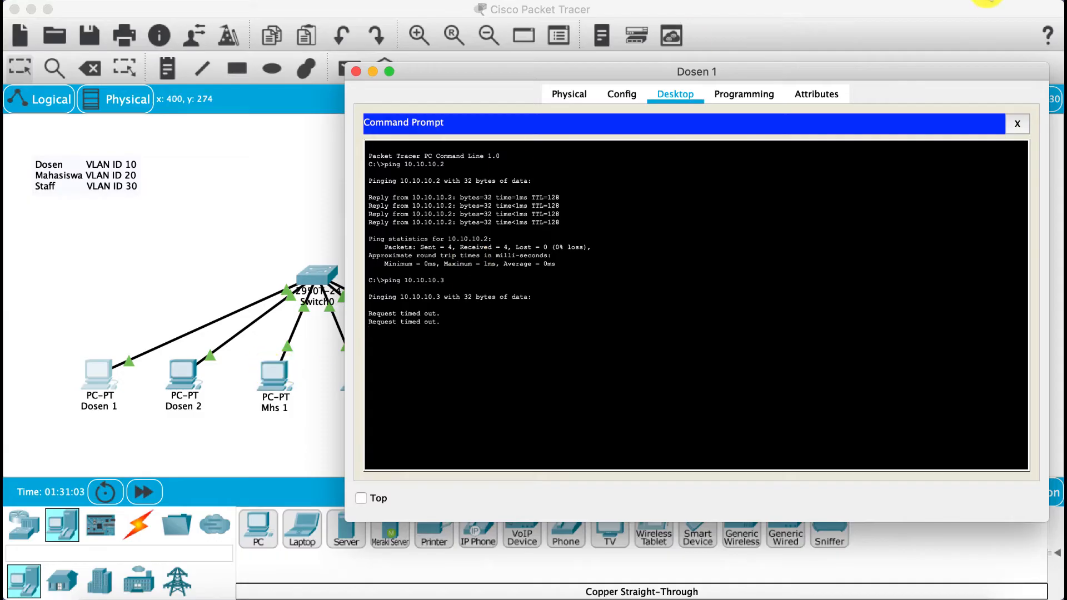
{"action": "left_click", "coordinate": [356, 71]}
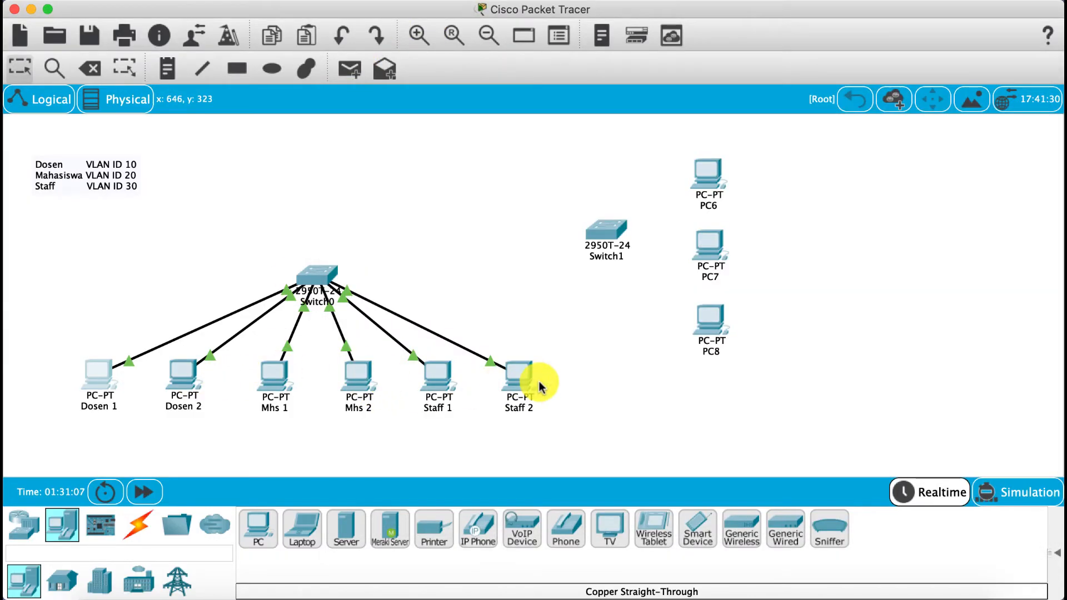
Step: Ping 10.10.10.6 from the Command Prompt of PC Mhs 2 and interrupt the running ping
{"action": "left_click", "coordinate": [355, 374]}
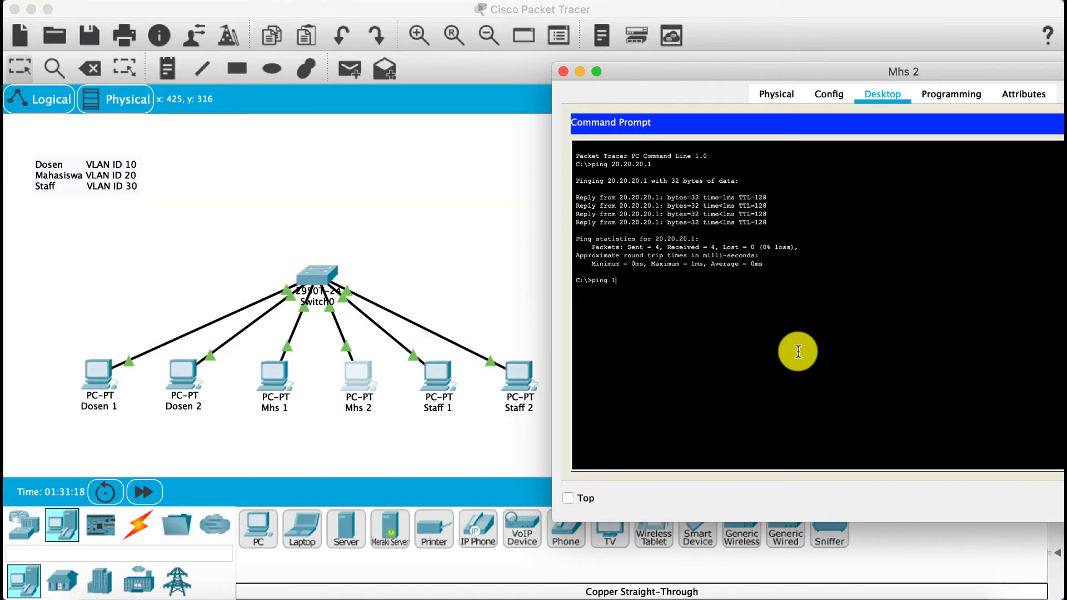
{"action": "type", "text": "0.10"}
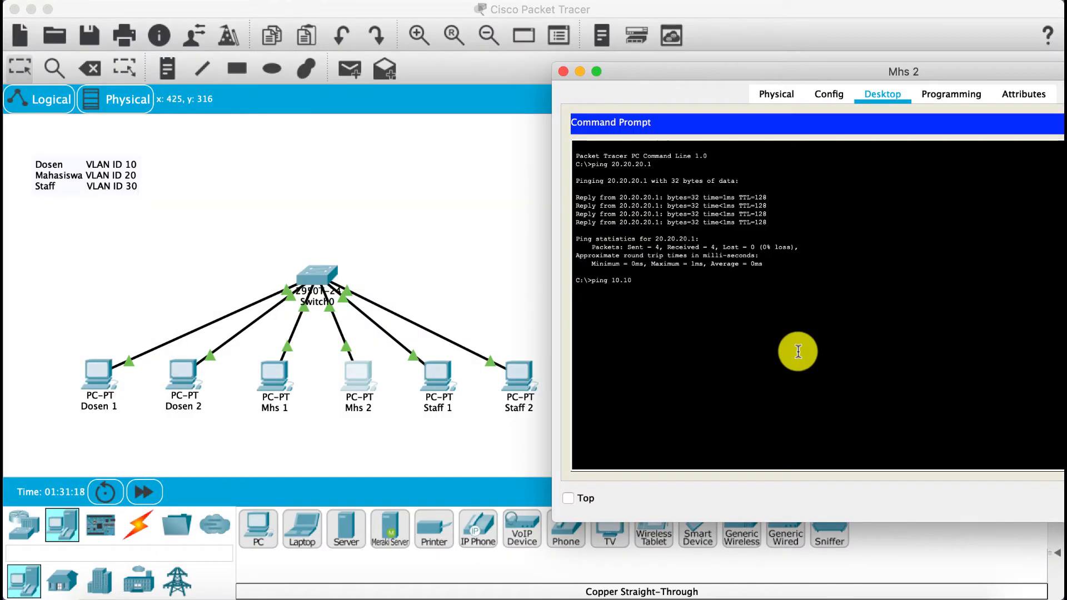
{"action": "type", "text": ".10."}
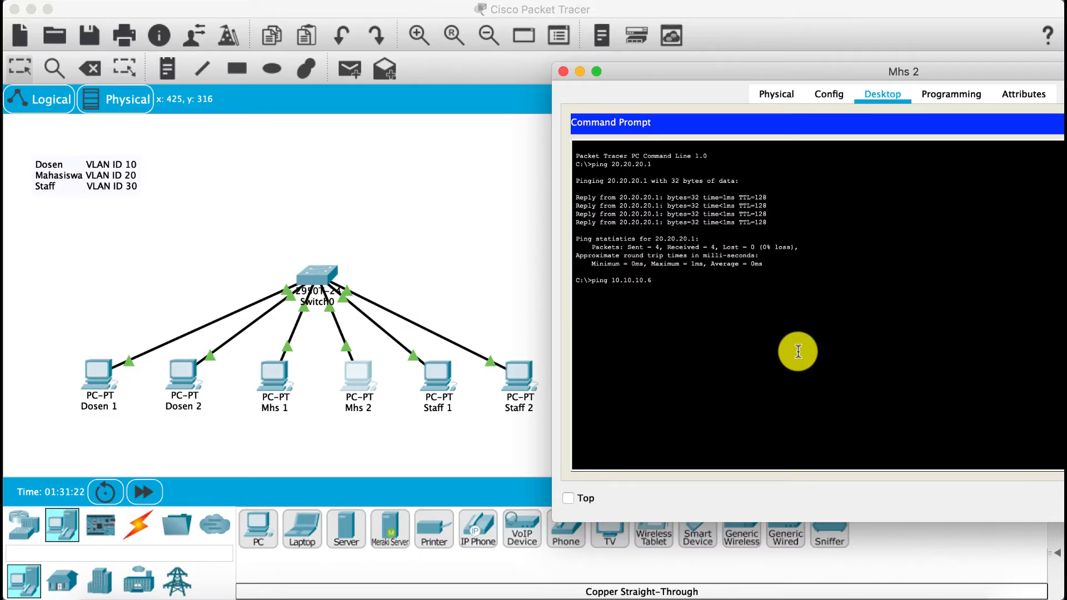
{"action": "type", "text": "6"}
{"action": "key", "text": "Return"}
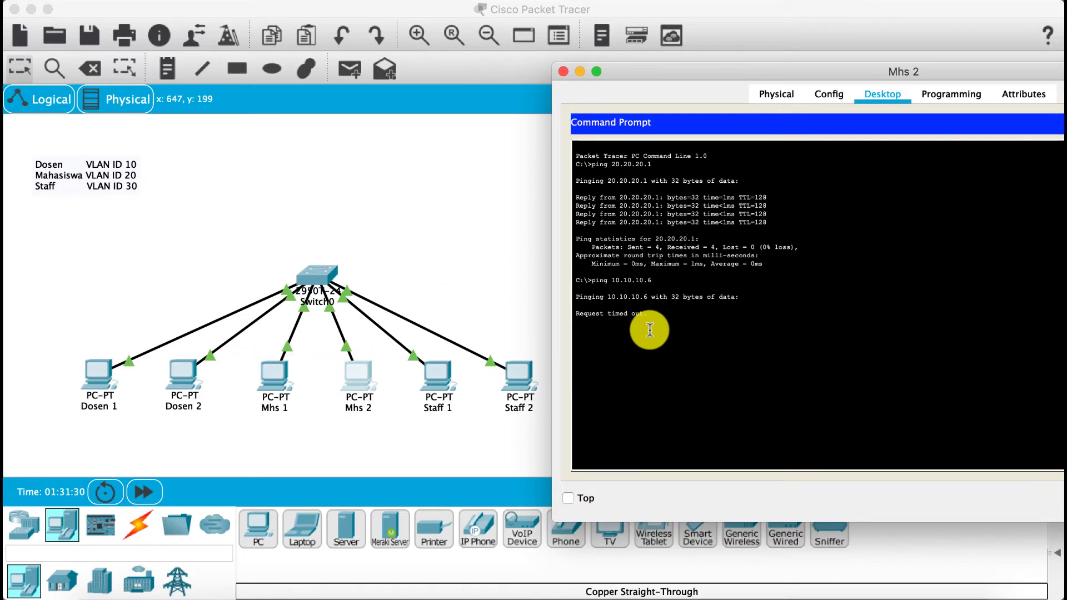
{"action": "key", "text": "ctrl+c"}
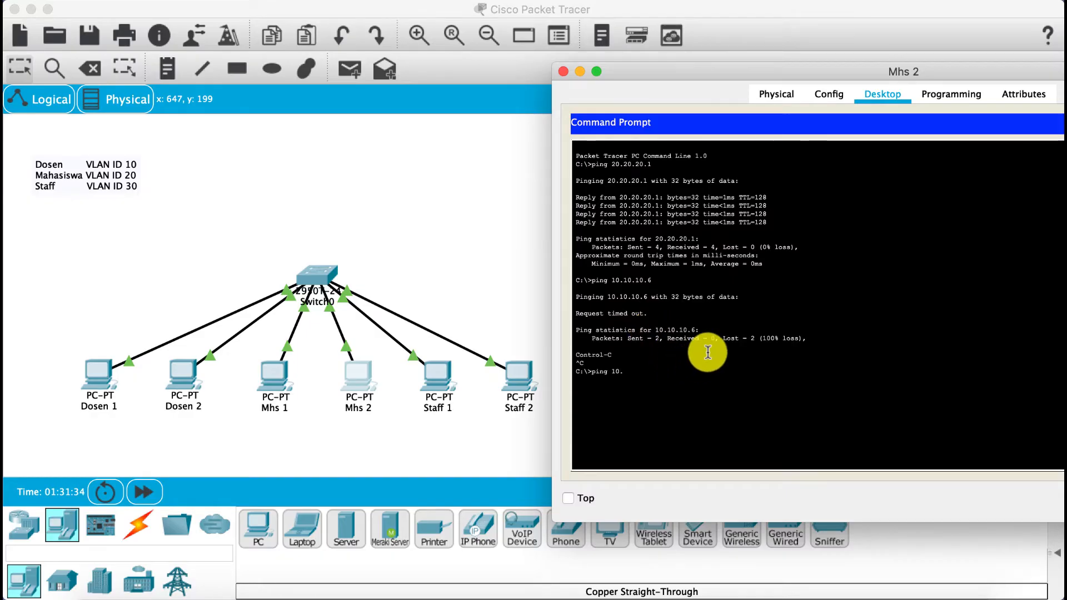
Step: Ping 10.10.10.3 from the Command Prompt of Mhs 2 and close the PC window
{"action": "type", "text": "ping 10.10.10.3"}
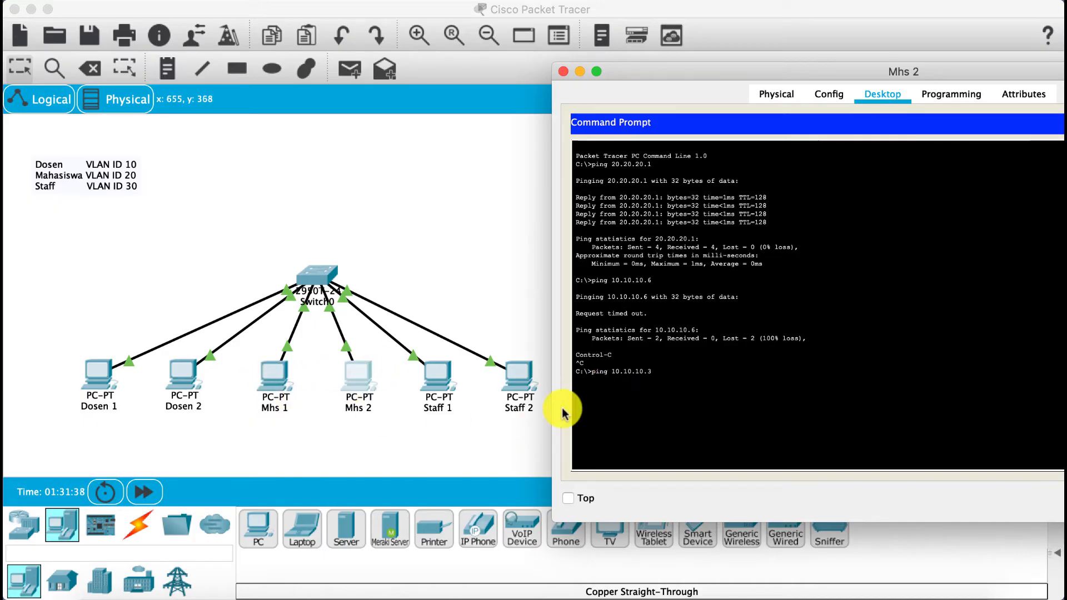
{"action": "key", "text": "Return"}
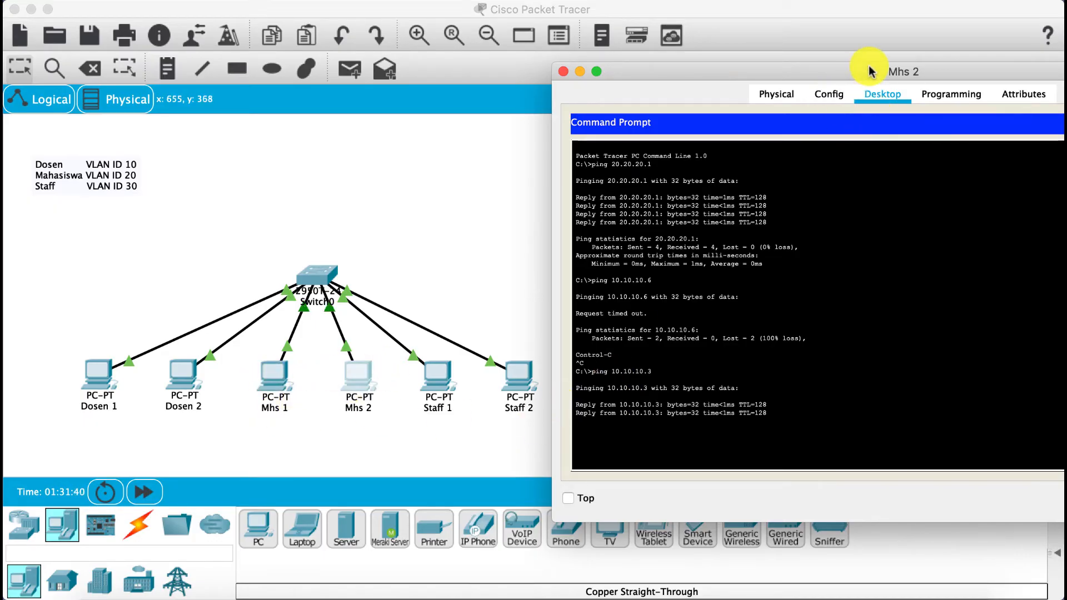
{"action": "left_click_drag", "start_coordinate": [925, 77], "coordinate": [684, 74]}
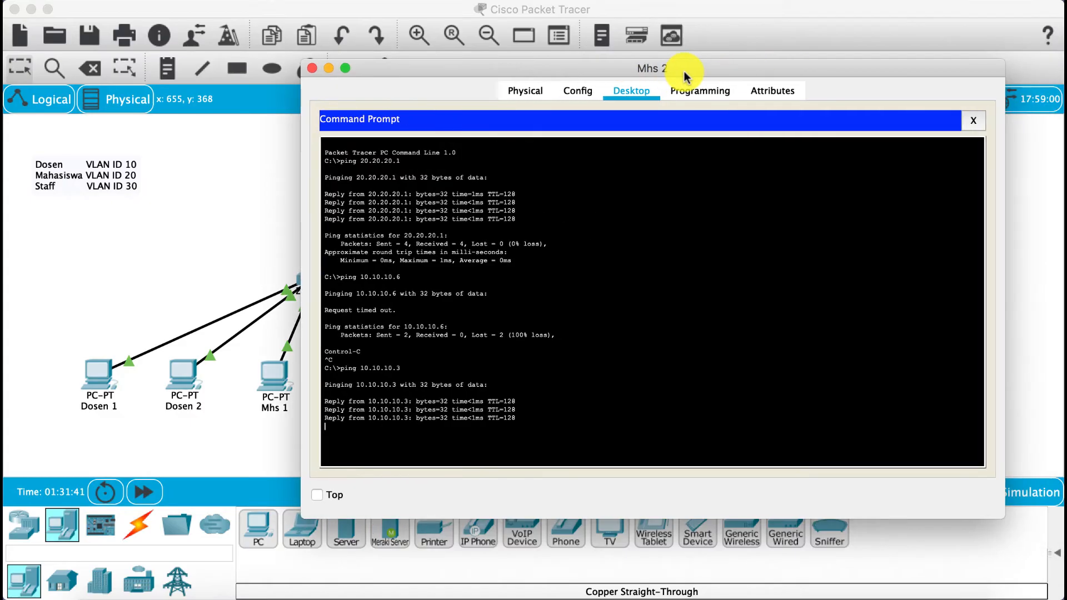
{"action": "left_click", "coordinate": [312, 69]}
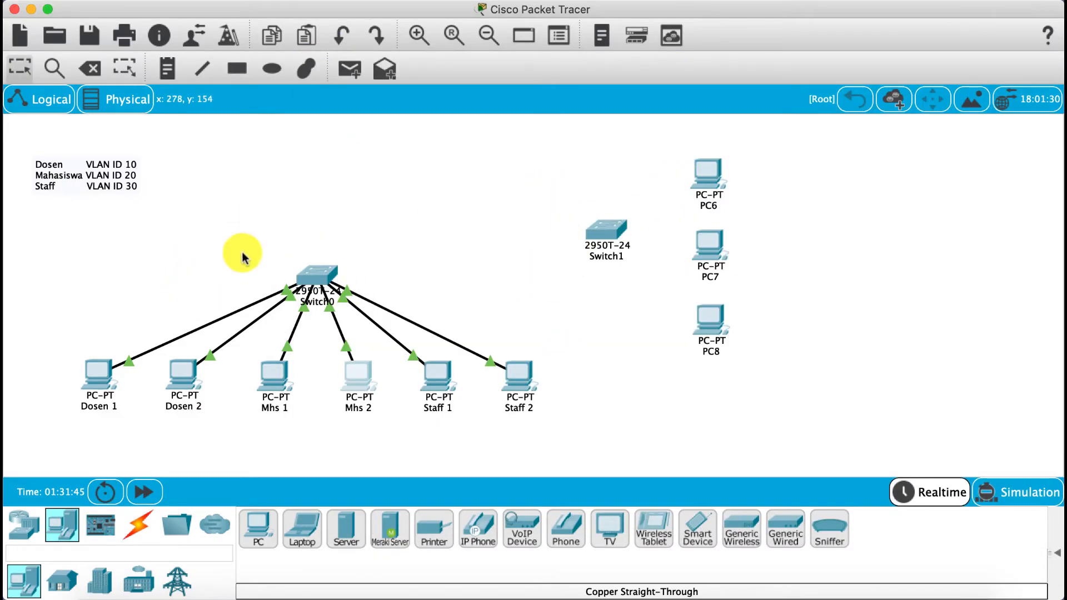
Step: Place a text note reading "lantai" on the workspace beside Switch0
{"action": "left_click", "coordinate": [167, 68]}
{"action": "left_click", "coordinate": [141, 269]}
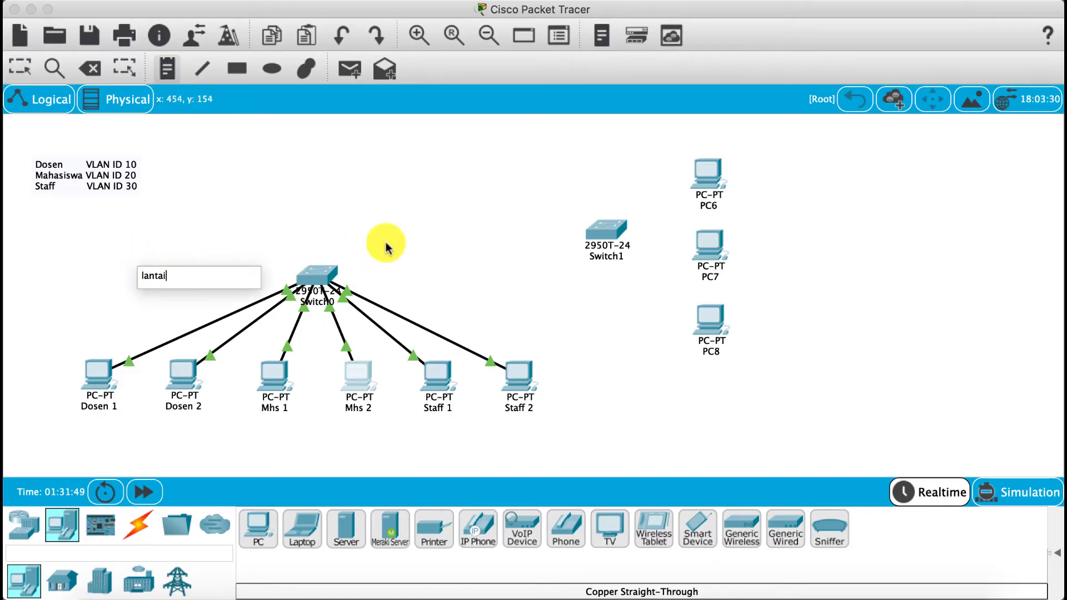
{"action": "left_click", "coordinate": [415, 275]}
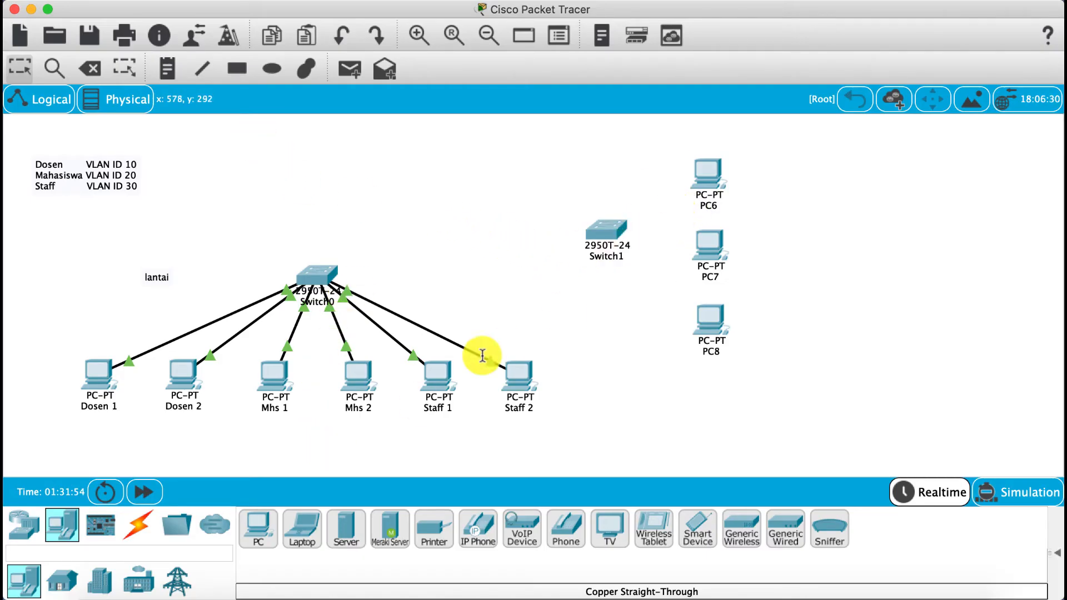
Step: Connect PC6's FastEthernet0 to Switch1's FastEthernet0/1 with a copper straight-through cable
{"action": "left_click", "coordinate": [138, 525]}
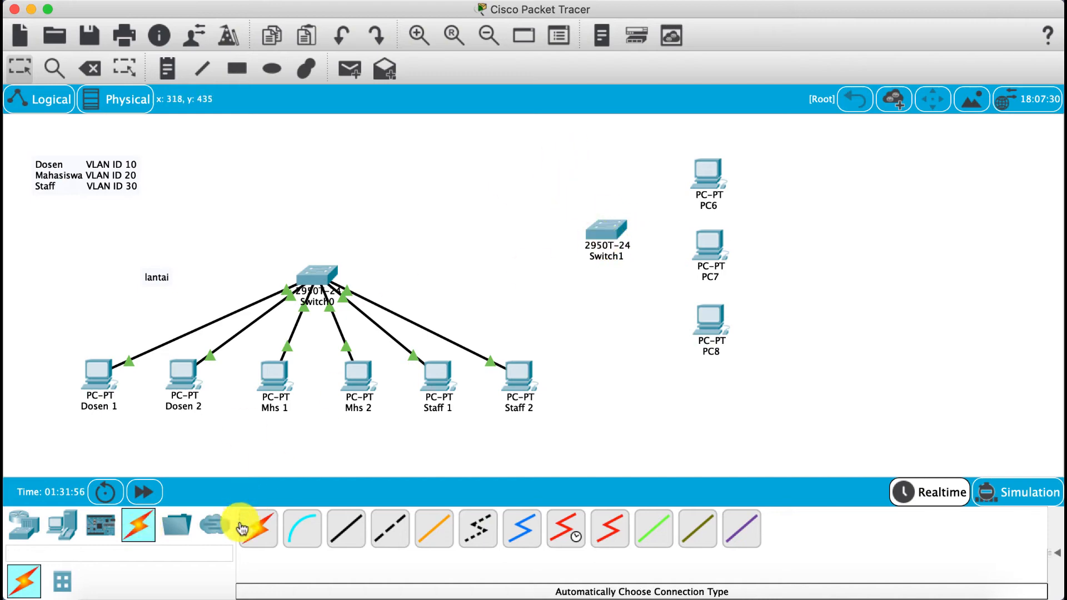
{"action": "left_click", "coordinate": [346, 528]}
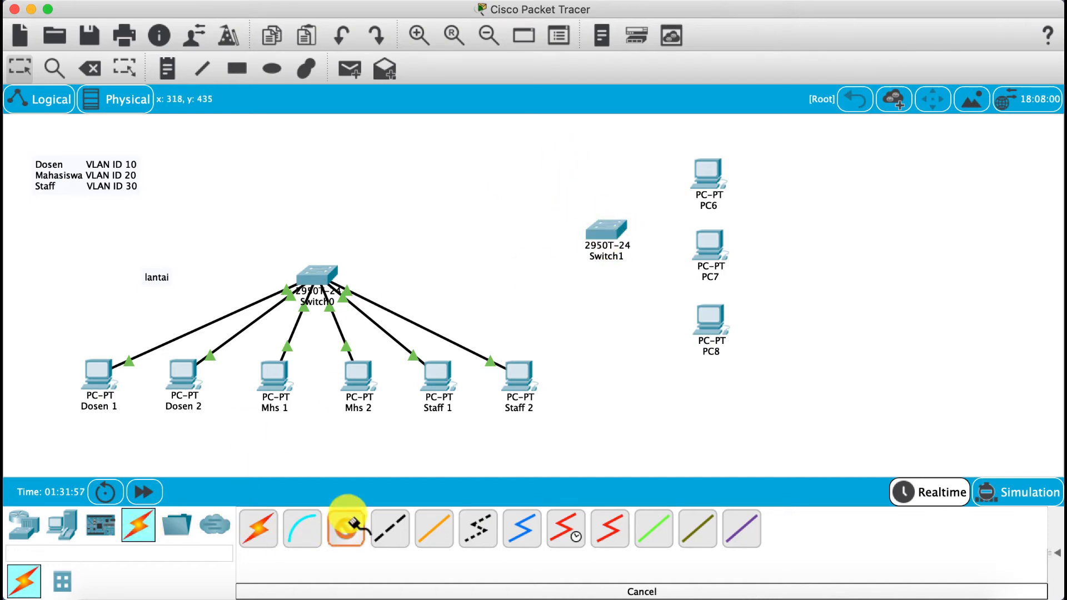
{"action": "left_click", "coordinate": [710, 161]}
{"action": "left_click", "coordinate": [736, 221]}
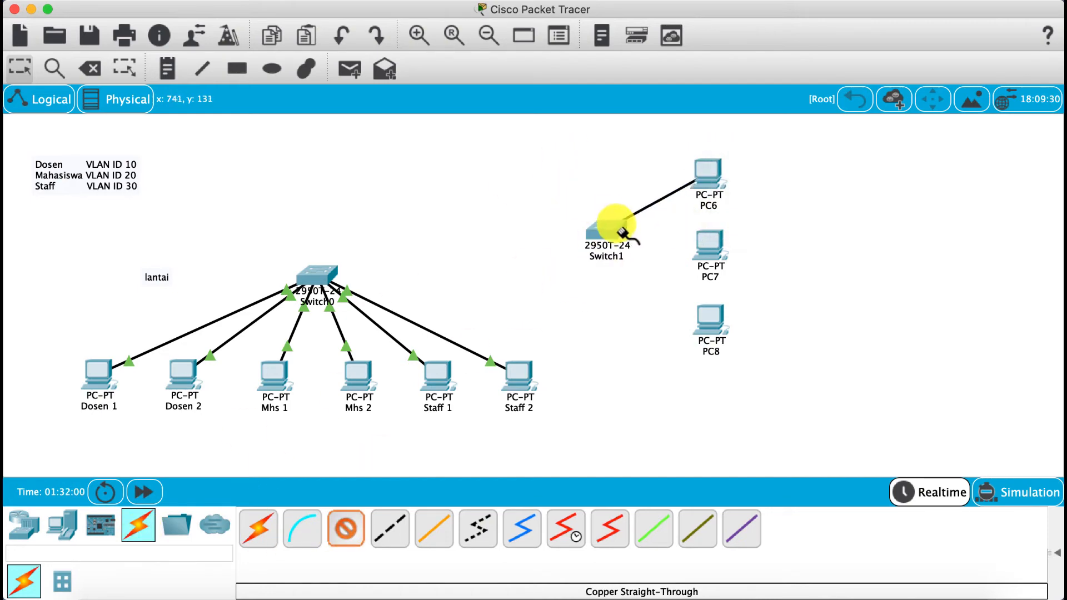
{"action": "left_click", "coordinate": [608, 227]}
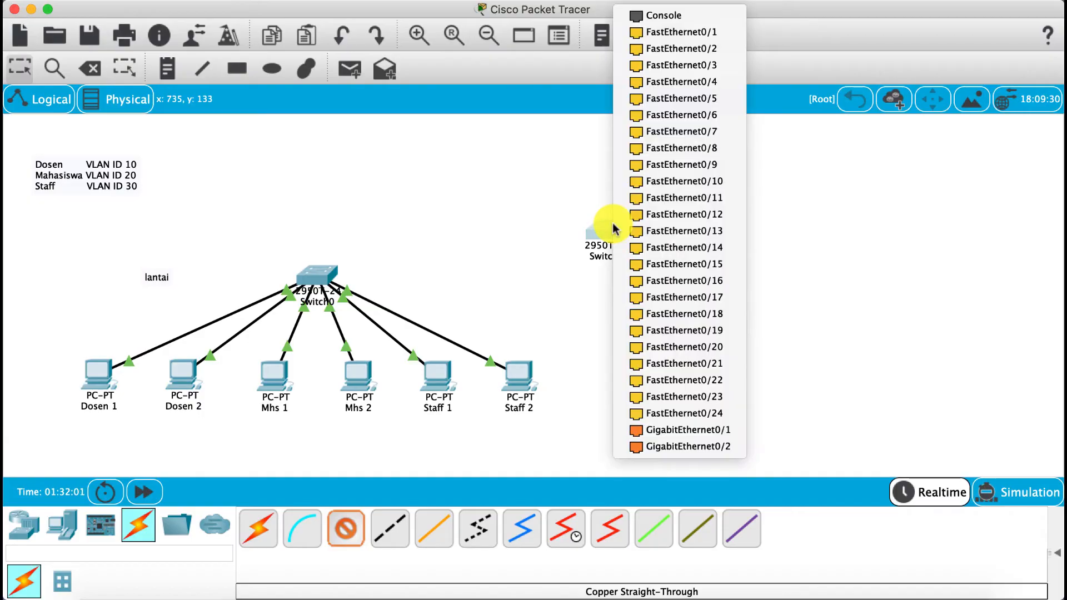
{"action": "left_click", "coordinate": [682, 32]}
Step: Connect PC7's FastEthernet0 to Switch1's FastEthernet0/2 with a copper straight-through cable
{"action": "left_click", "coordinate": [345, 527]}
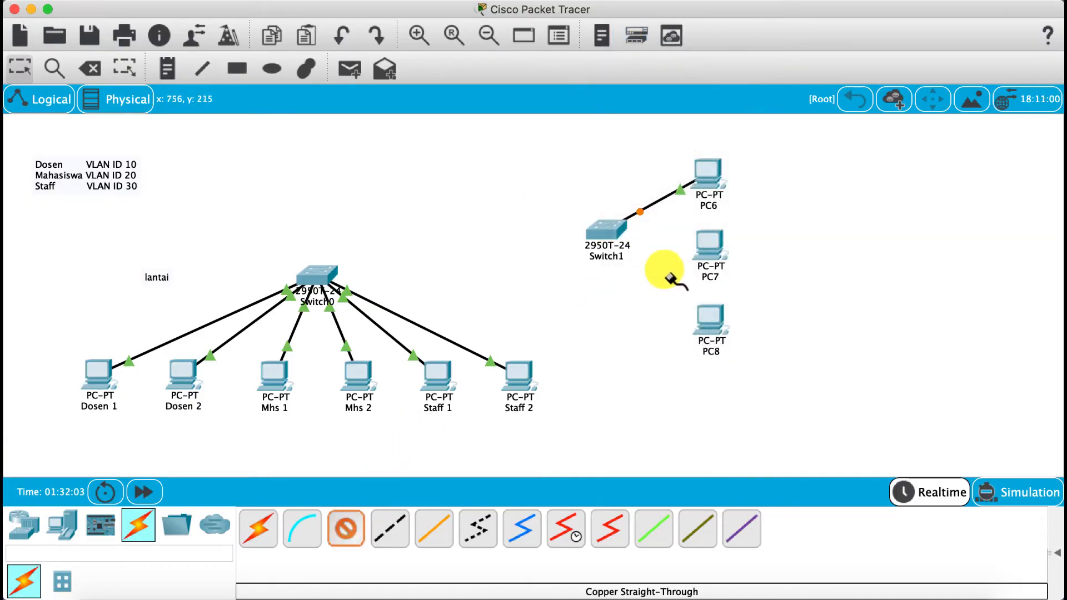
{"action": "left_click", "coordinate": [707, 245]}
{"action": "left_click", "coordinate": [724, 297]}
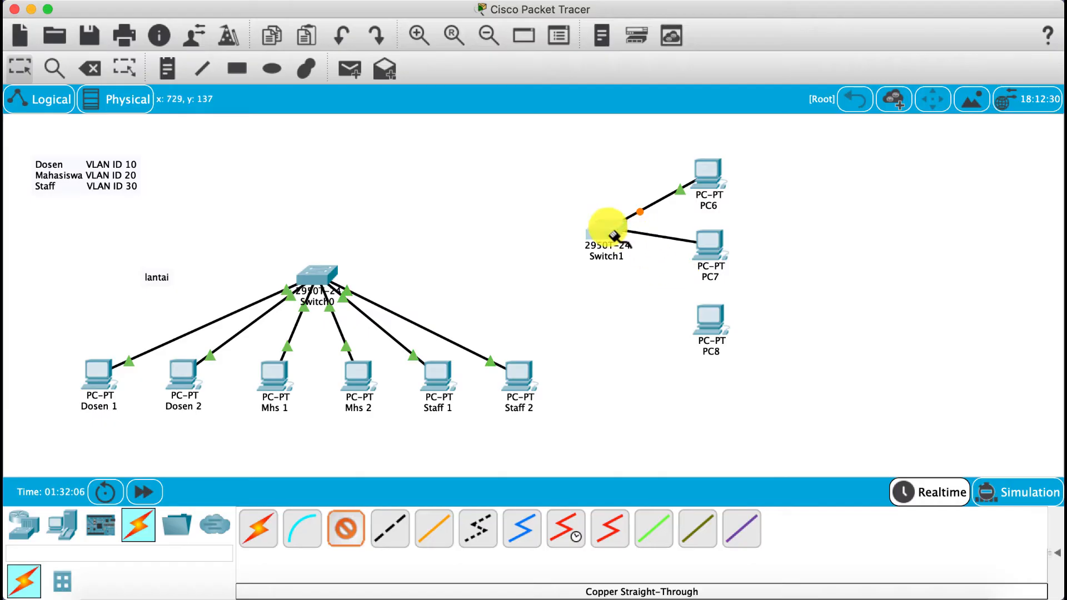
{"action": "left_click", "coordinate": [614, 235]}
{"action": "left_click", "coordinate": [693, 33]}
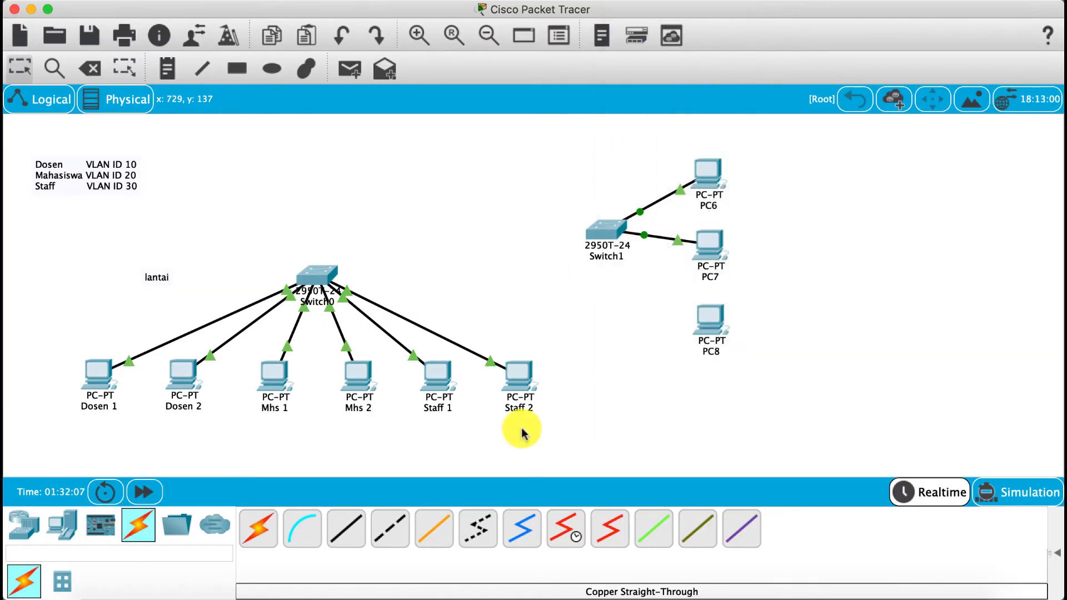
Step: Connect PC8's FastEthernet0 to Switch1's FastEthernet0/12 with a copper straight-through cable
{"action": "left_click", "coordinate": [361, 545]}
{"action": "left_click", "coordinate": [708, 314]}
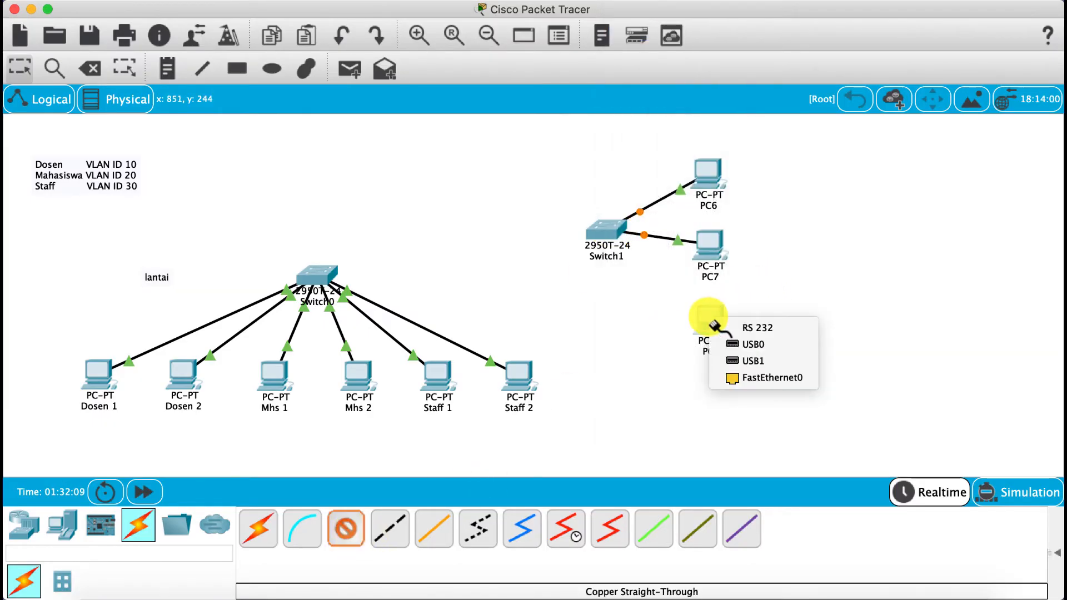
{"action": "left_click", "coordinate": [738, 373]}
{"action": "left_click", "coordinate": [609, 227]}
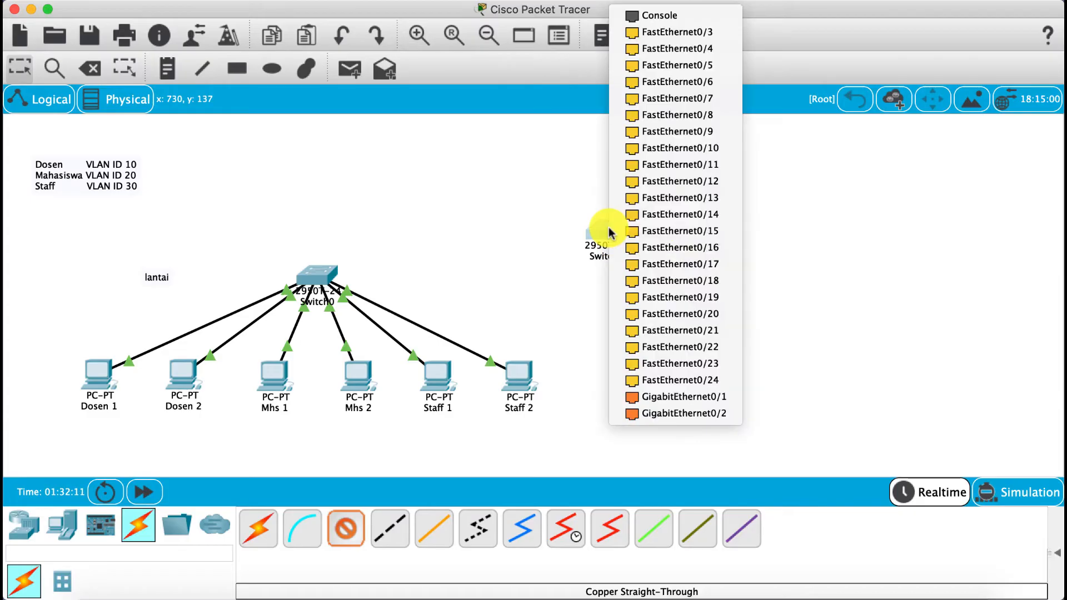
{"action": "left_click", "coordinate": [669, 182]}
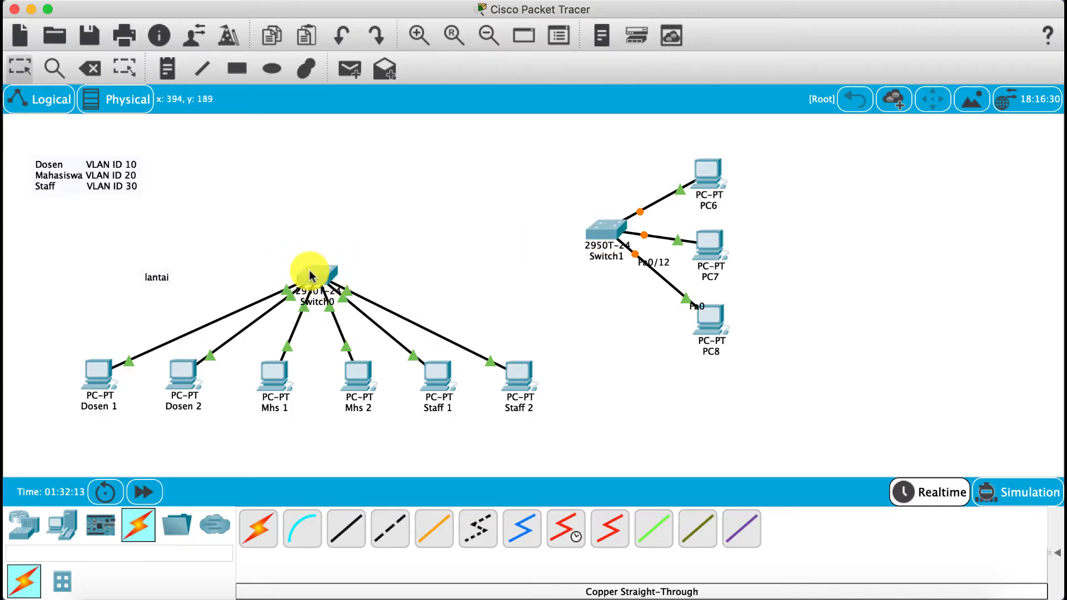
Step: Change the note beside Switch0 to "lantai 1" and add a note "lantai 2" above Switch1
{"action": "double_click", "coordinate": [158, 277]}
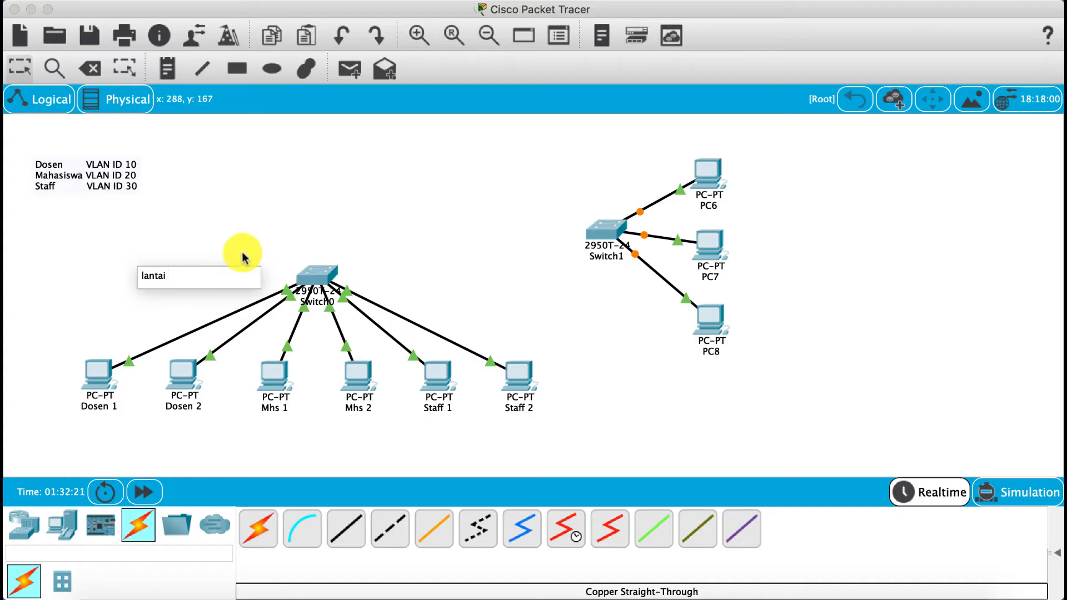
{"action": "left_click", "coordinate": [310, 209]}
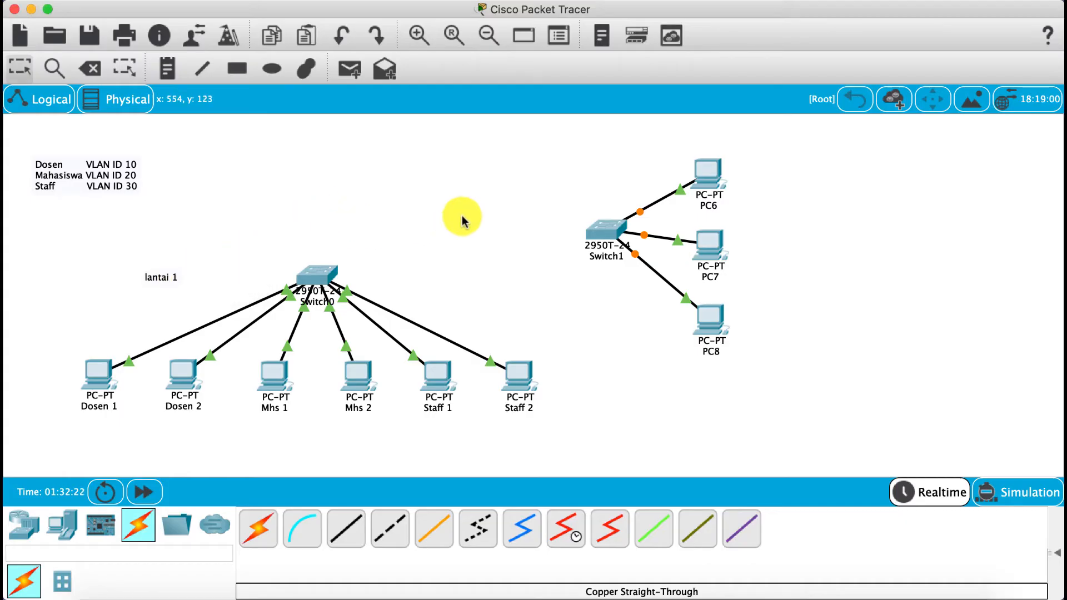
{"action": "left_click", "coordinate": [167, 68]}
{"action": "left_click", "coordinate": [572, 171]}
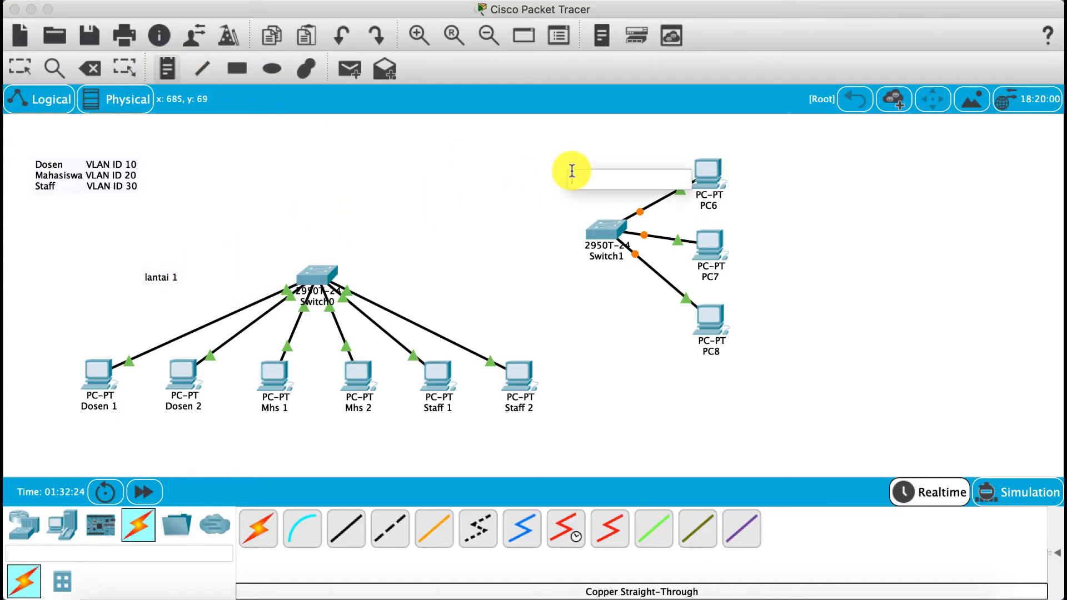
{"action": "left_click", "coordinate": [619, 259]}
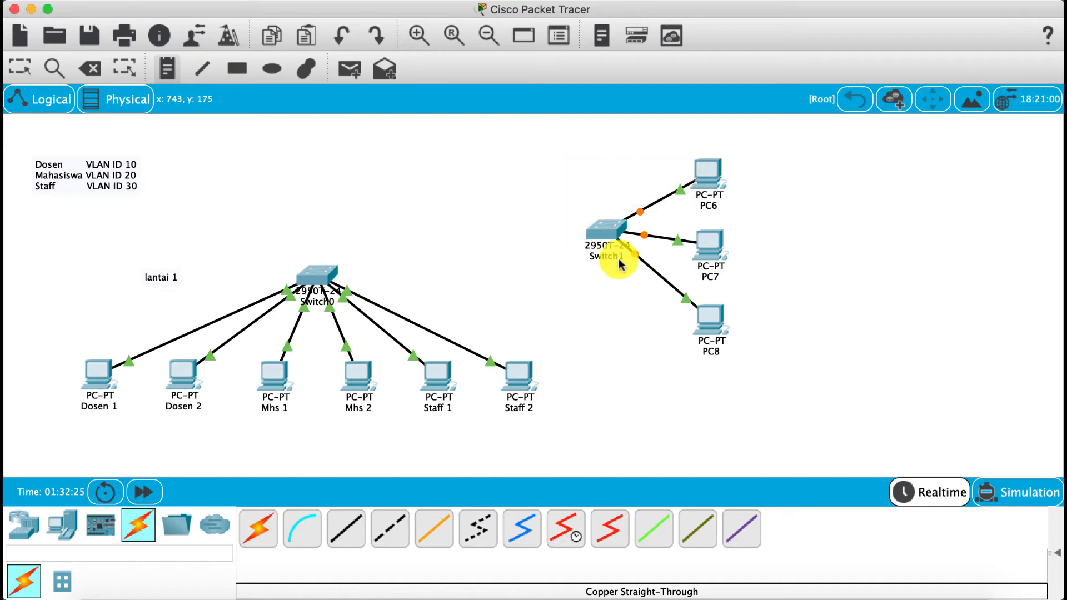
{"action": "left_click", "coordinate": [605, 360]}
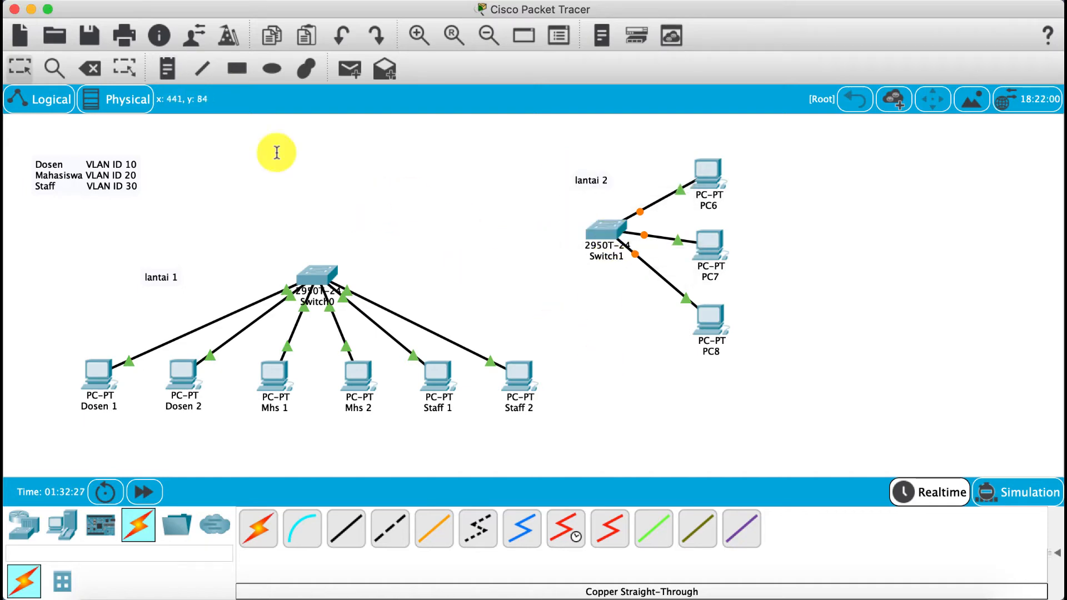
{"action": "left_click", "coordinate": [15, 69]}
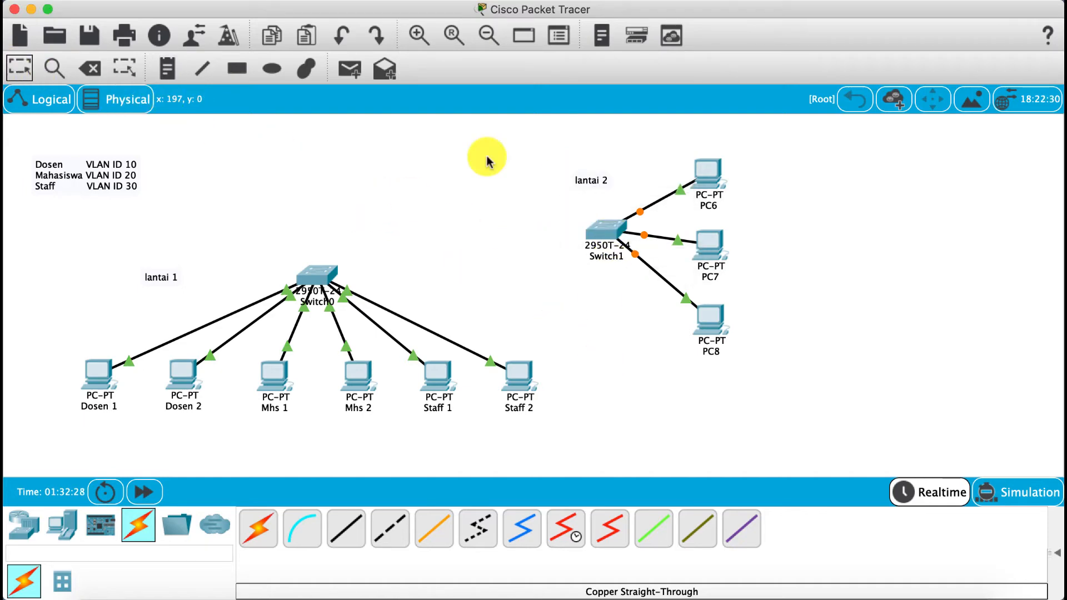
Step: Open Switch1's configuration and add VLAN 10 named dosen to its VLAN database
{"action": "left_click", "coordinate": [609, 231]}
{"action": "left_click", "coordinate": [514, 95]}
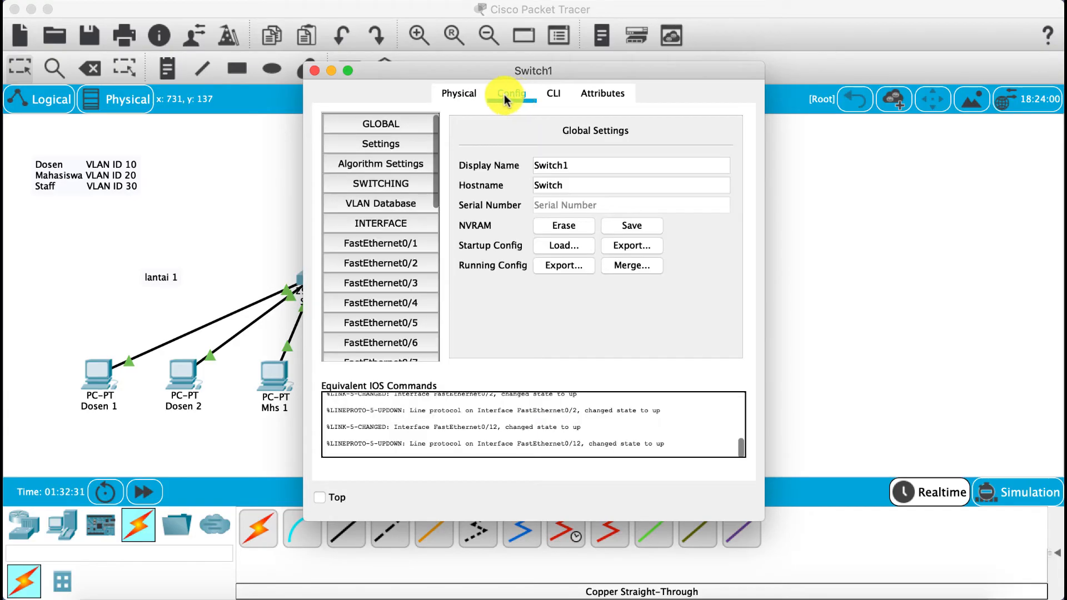
{"action": "left_click_drag", "start_coordinate": [433, 71], "coordinate": [688, 86]}
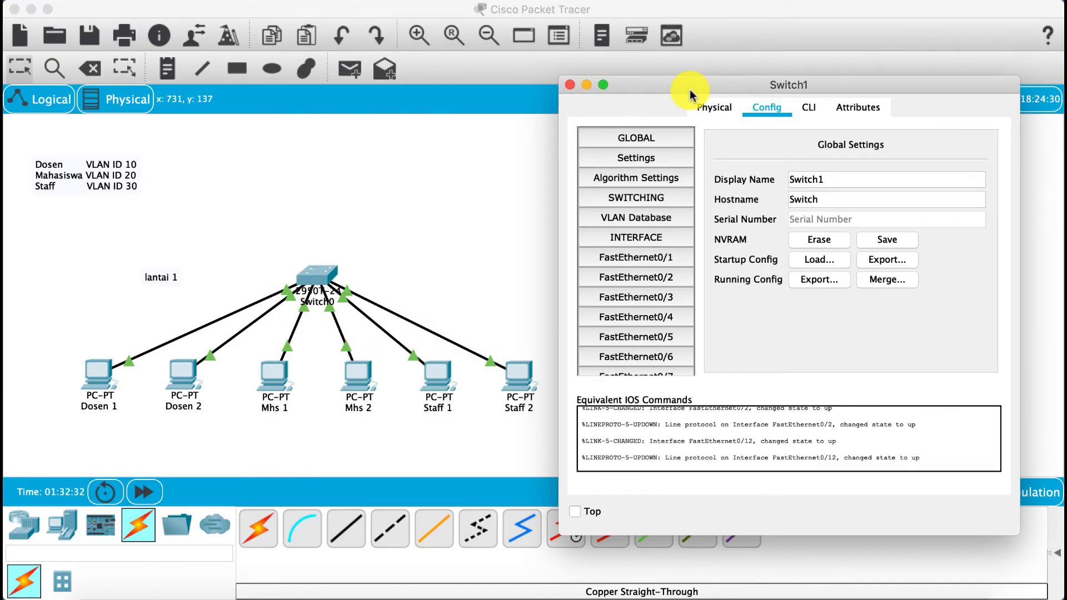
{"action": "left_click", "coordinate": [651, 220]}
{"action": "left_click", "coordinate": [893, 152]}
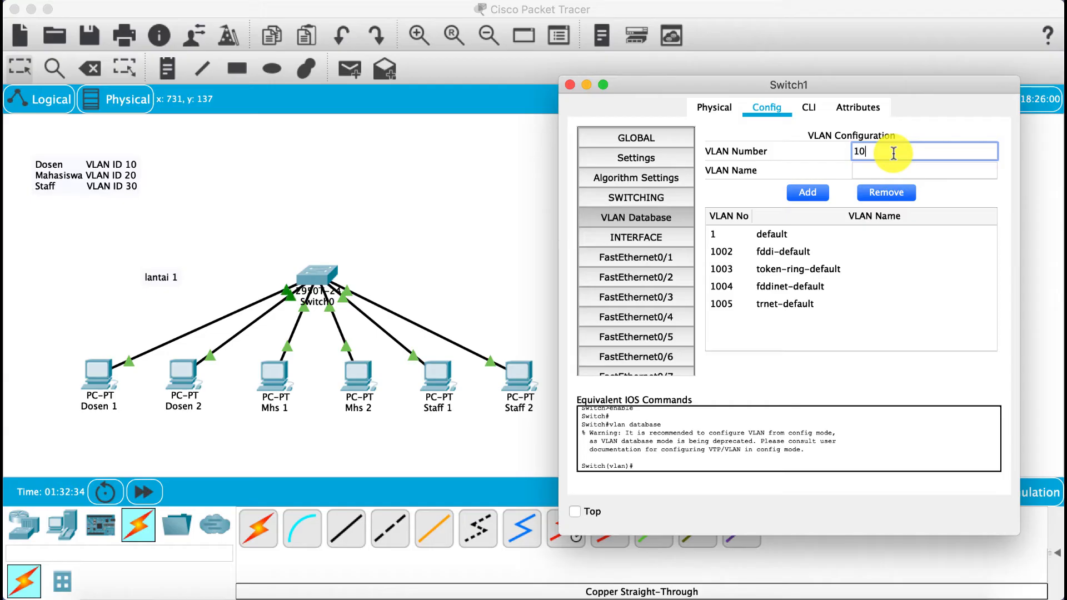
{"action": "left_click", "coordinate": [893, 167]}
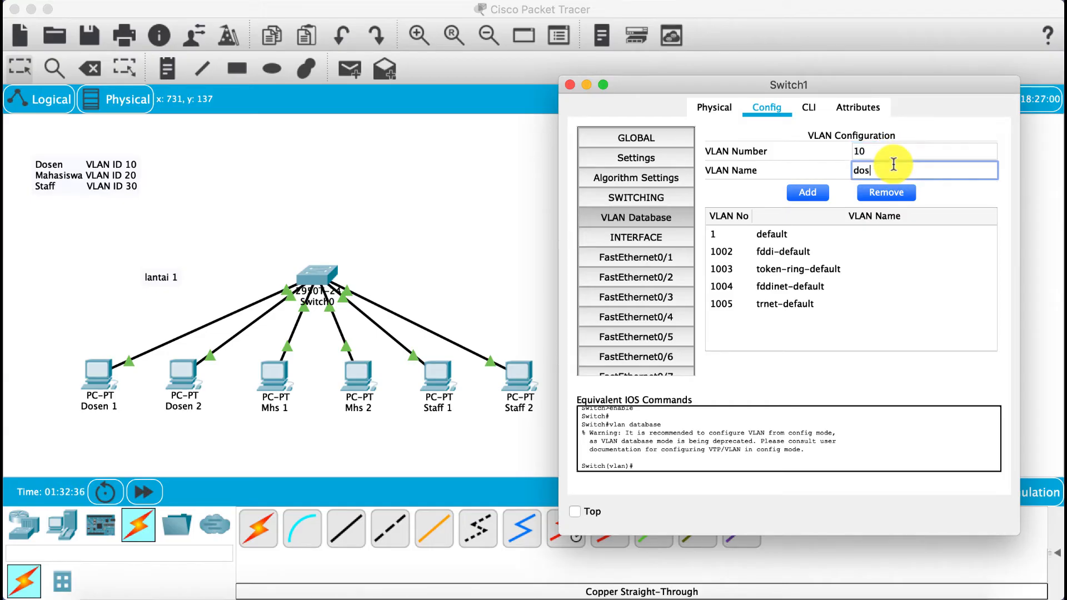
{"action": "left_click", "coordinate": [808, 193]}
Step: Add VLAN 20 named mhs to Switch1's VLAN database
{"action": "left_click_drag", "start_coordinate": [914, 149], "coordinate": [797, 151]}
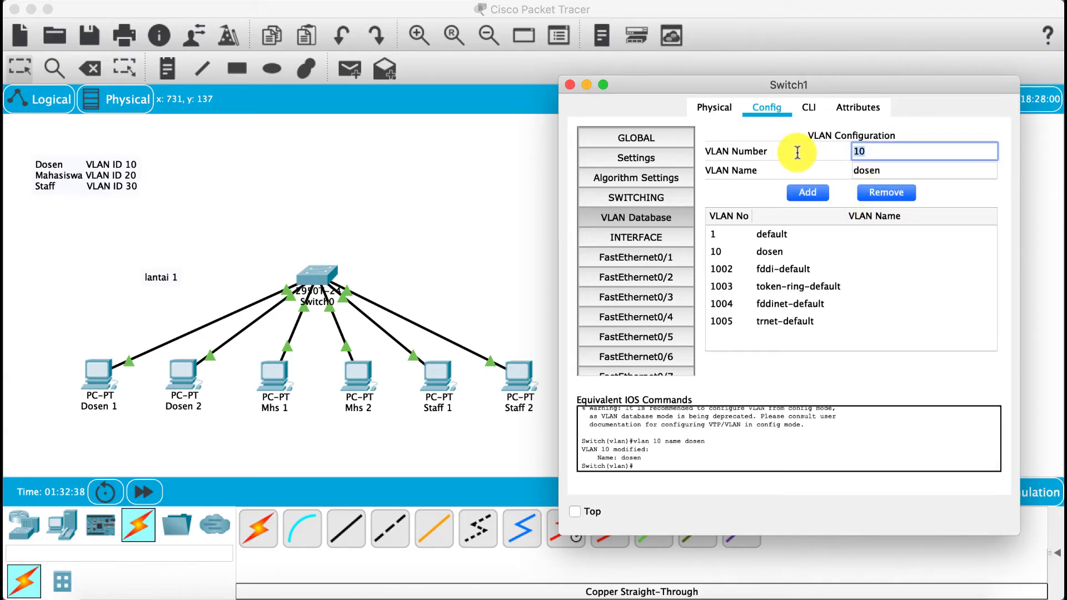
{"action": "type", "text": "20"}
{"action": "left_click_drag", "start_coordinate": [876, 166], "coordinate": [688, 174]}
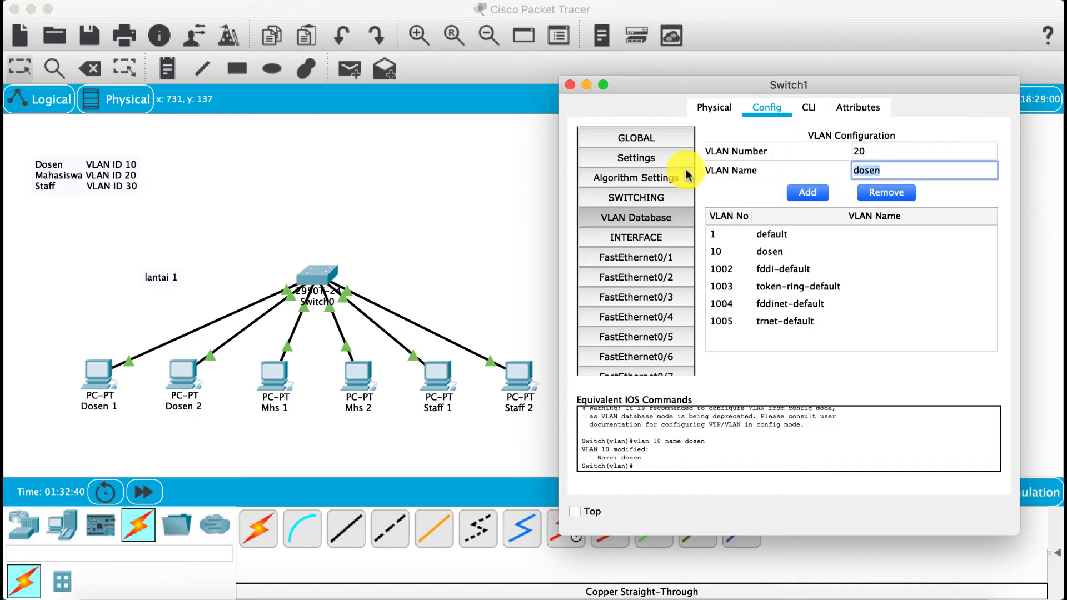
{"action": "type", "text": "mhs"}
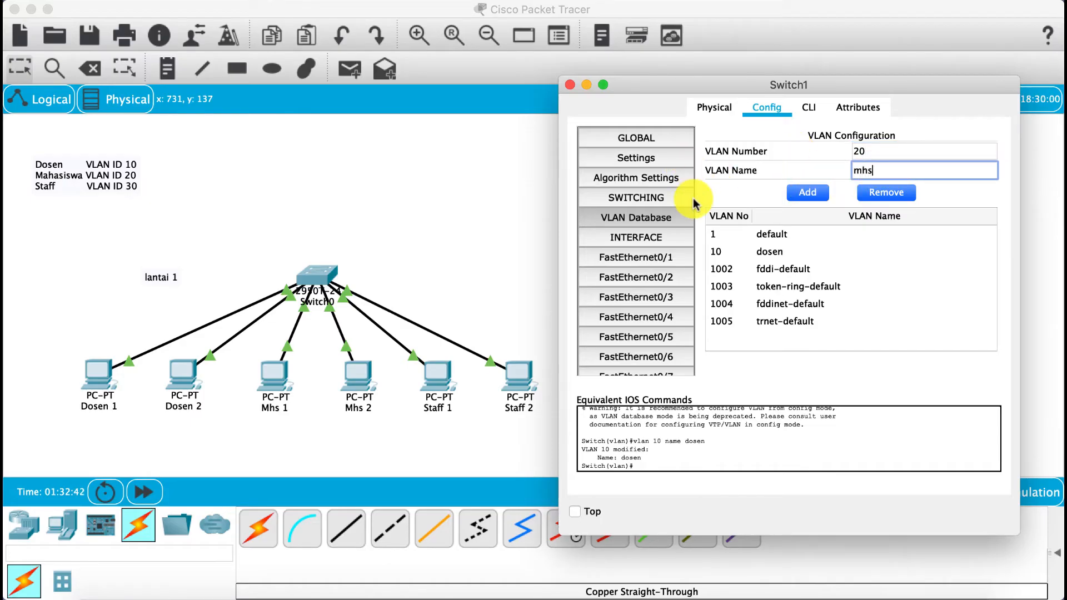
{"action": "left_click", "coordinate": [817, 191]}
Step: Add VLAN 30 named staff to Switch1's VLAN database
{"action": "left_click_drag", "start_coordinate": [992, 151], "coordinate": [792, 151]}
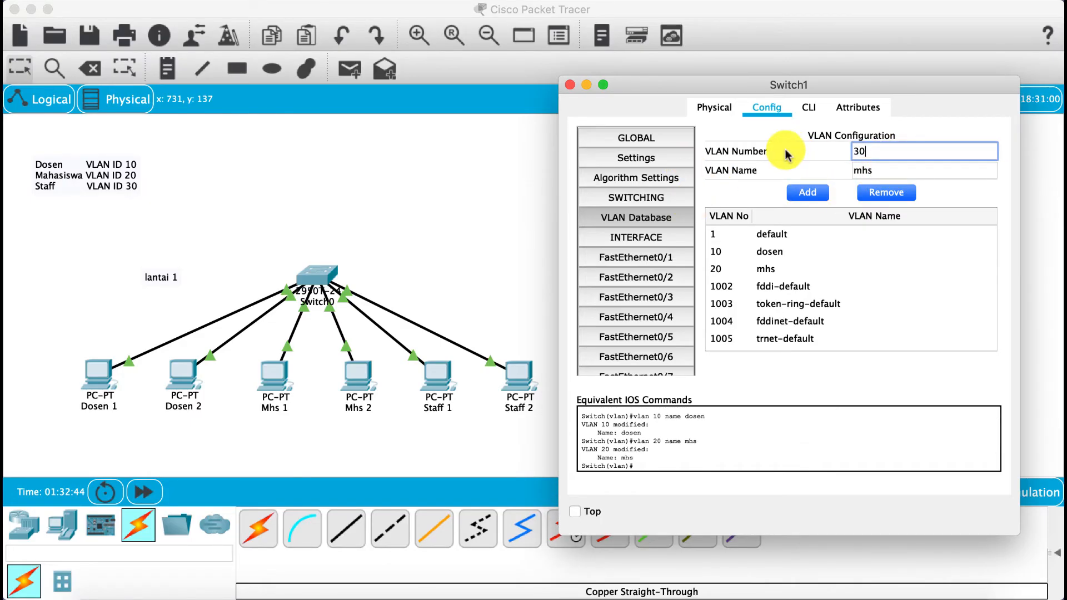
{"action": "left_click_drag", "start_coordinate": [992, 170], "coordinate": [752, 167]}
{"action": "type", "text": "sta"}
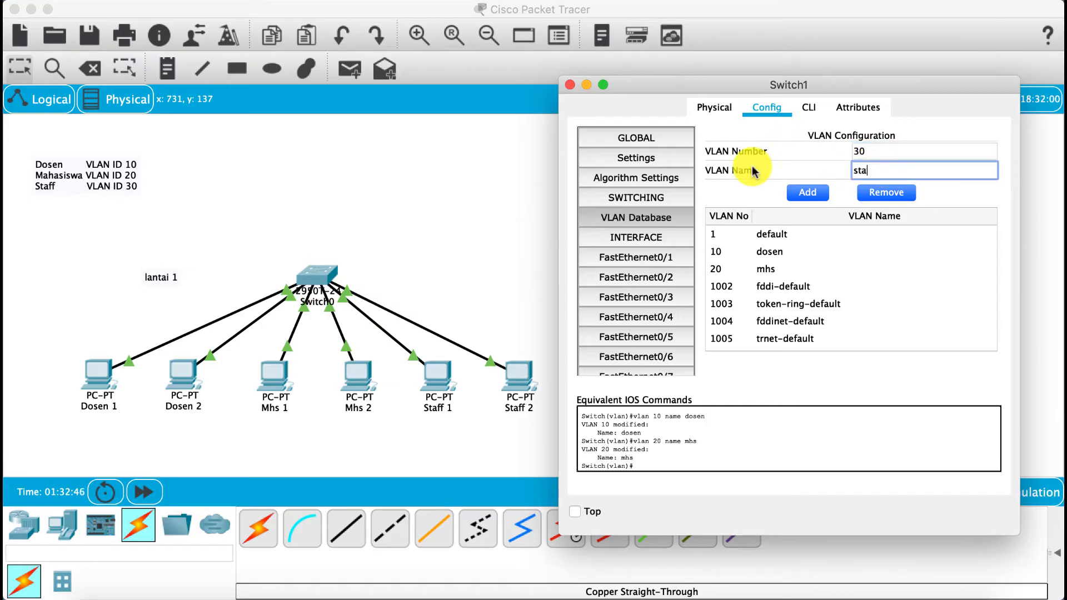
{"action": "type", "text": "ff"}
{"action": "left_click", "coordinate": [814, 192]}
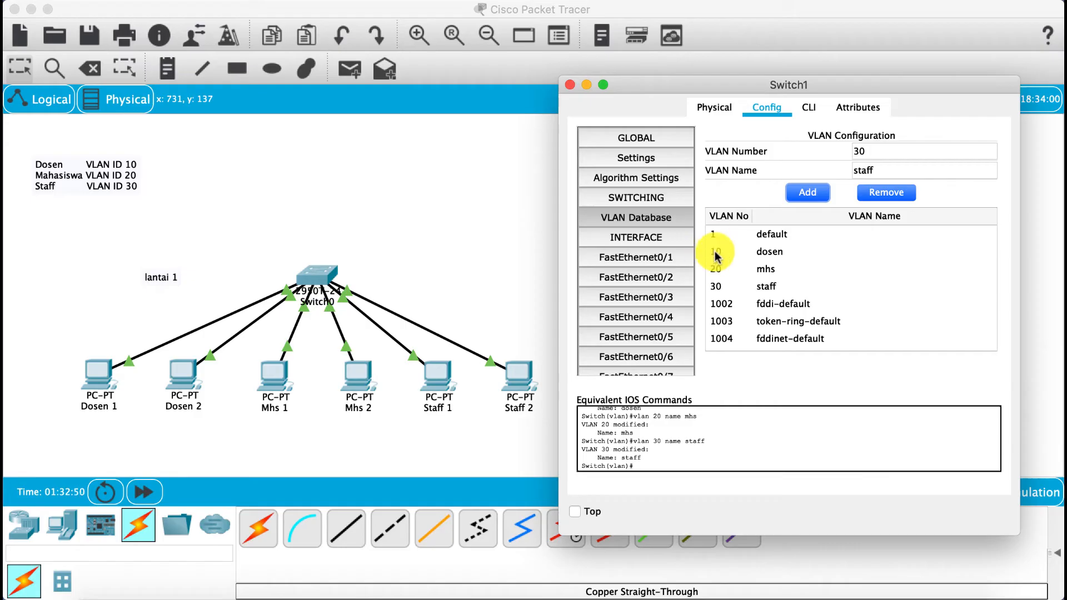
Step: Assign Switch1's FastEthernet0/1 access port to VLAN 10 (dosen), enlarging the configuration window to reach the VLAN setting
{"action": "left_click_drag", "start_coordinate": [833, 91], "coordinate": [382, 83]}
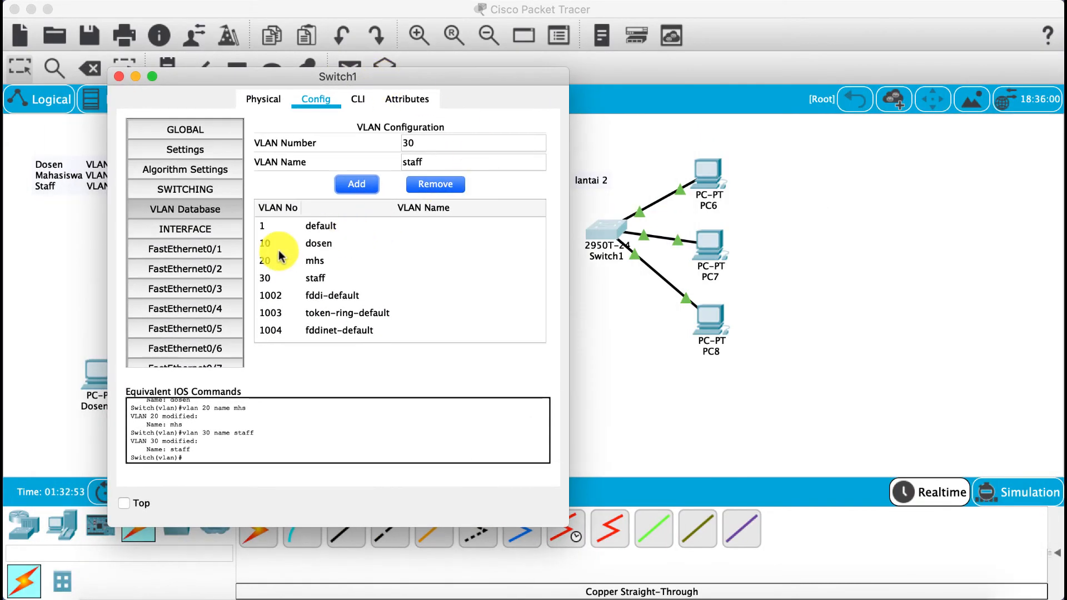
{"action": "left_click", "coordinate": [211, 249]}
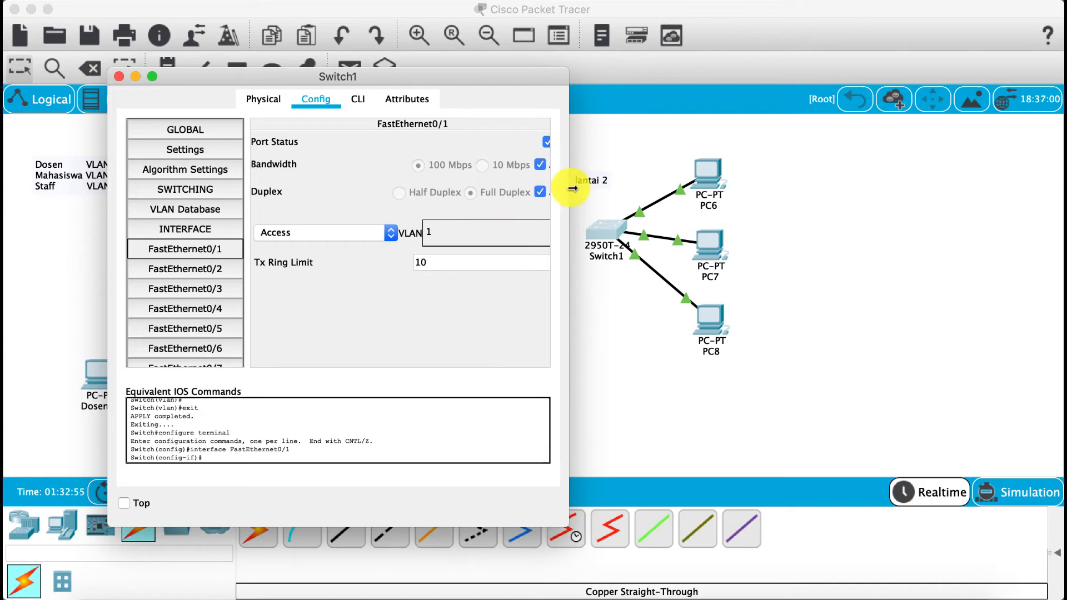
{"action": "left_click_drag", "start_coordinate": [572, 189], "coordinate": [624, 185]}
{"action": "left_click", "coordinate": [588, 232]}
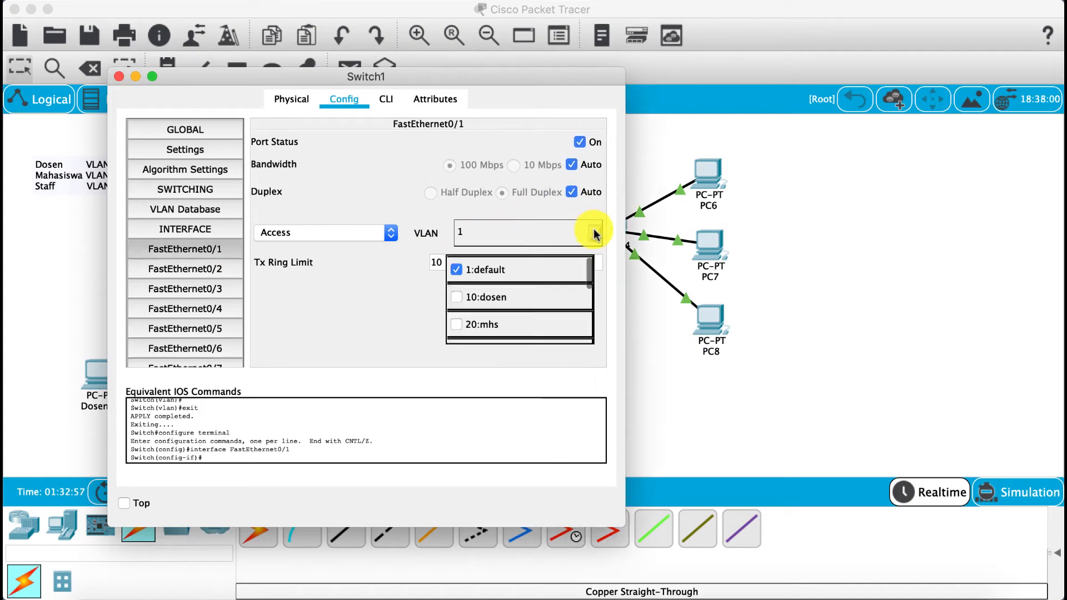
{"action": "left_click", "coordinate": [491, 290]}
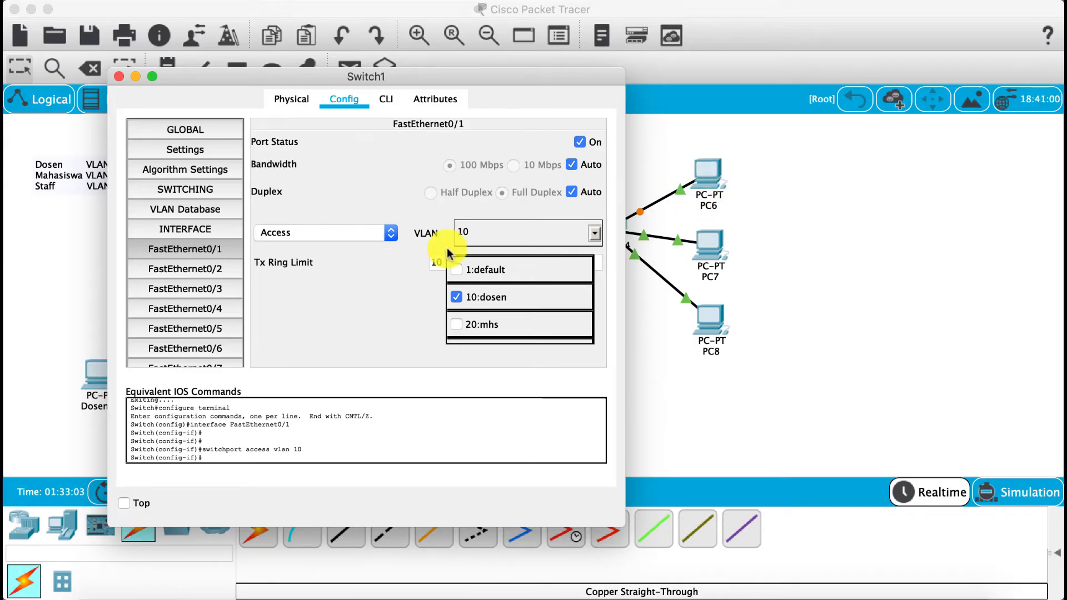
{"action": "left_click", "coordinate": [398, 285]}
Step: Assign Switch1's FastEthernet0/2 access port to VLAN 20 (mhs)
{"action": "left_click", "coordinate": [215, 270]}
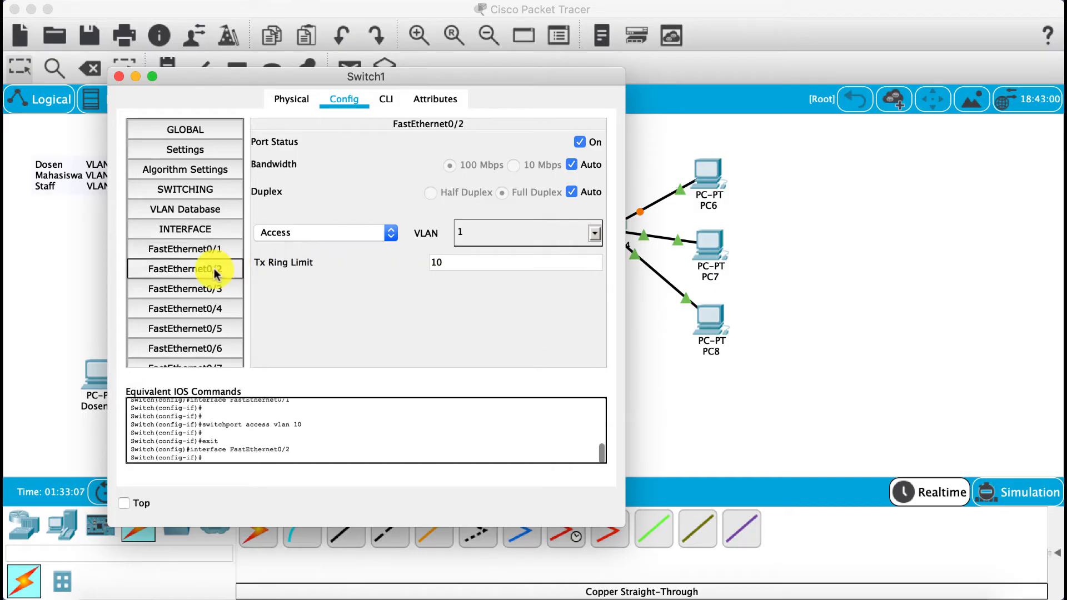
{"action": "left_click", "coordinate": [593, 234]}
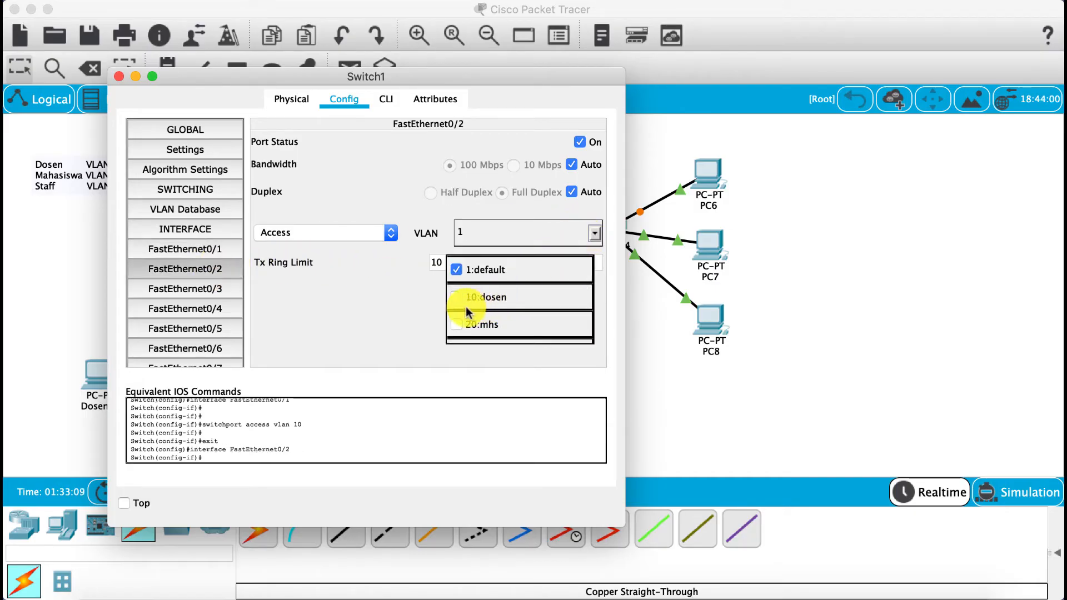
{"action": "left_click", "coordinate": [456, 324]}
{"action": "left_click", "coordinate": [347, 317]}
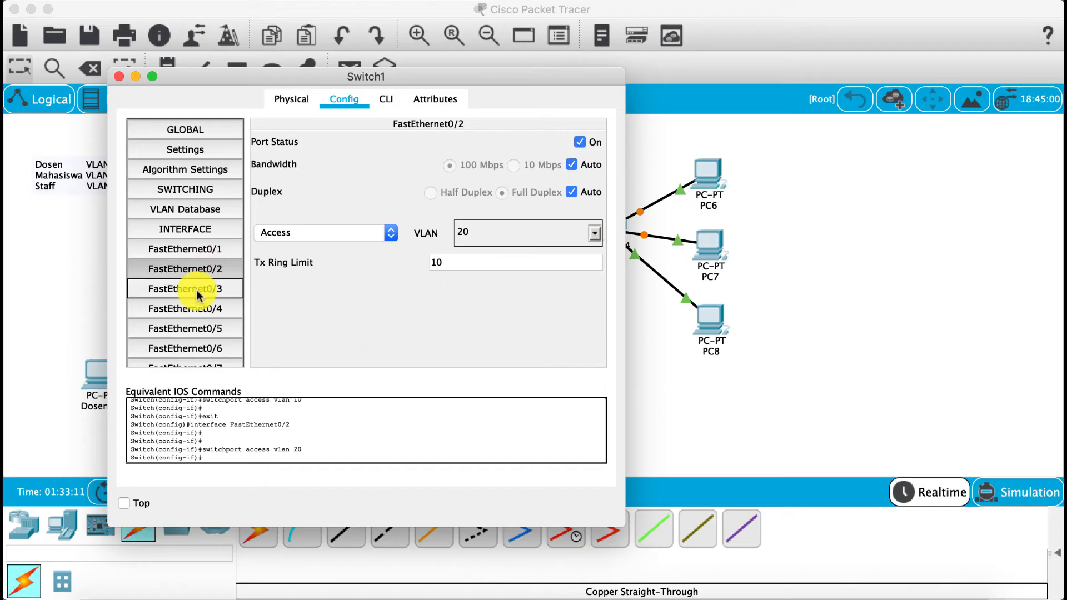
Step: Assign Switch1's FastEthernet0/3 access port to VLAN 30 (staff)
{"action": "left_click", "coordinate": [173, 288]}
{"action": "left_click", "coordinate": [593, 234]}
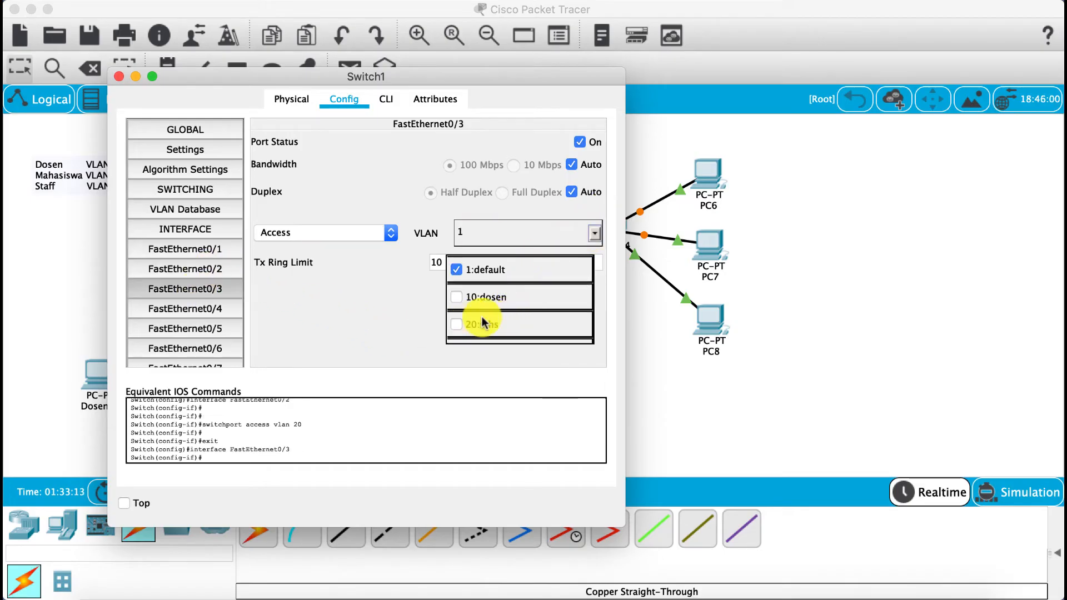
{"action": "scroll", "coordinate": [489, 314], "scroll_direction": "down", "scroll_amount": 1}
{"action": "left_click", "coordinate": [460, 319]}
{"action": "left_click", "coordinate": [668, 386]}
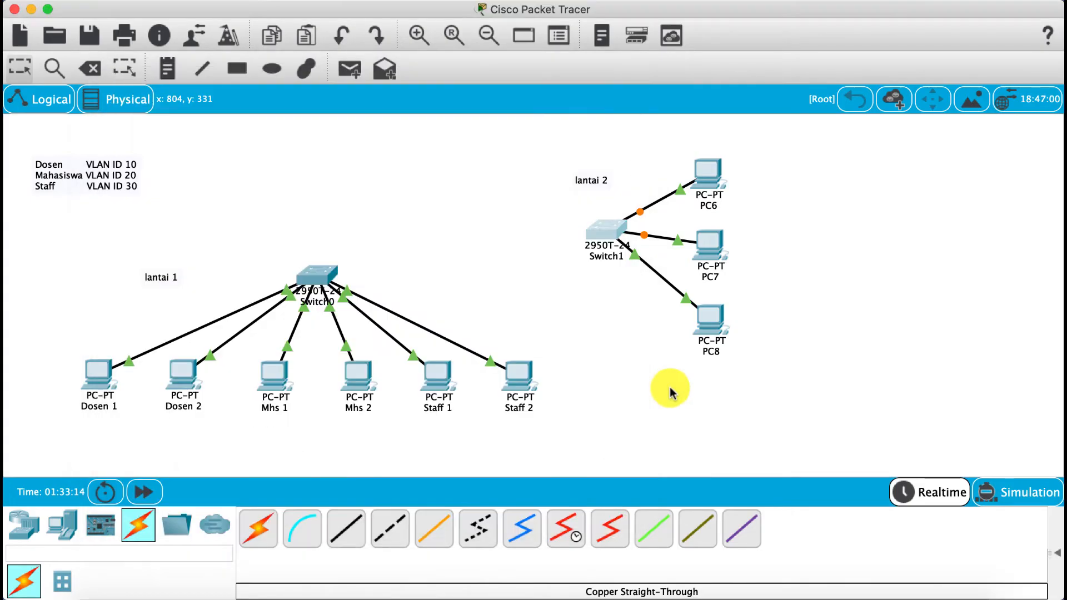
Step: Add a text note reading "dosen" beside PC6 and one reading "mhs" beside PC7
{"action": "left_click", "coordinate": [166, 68]}
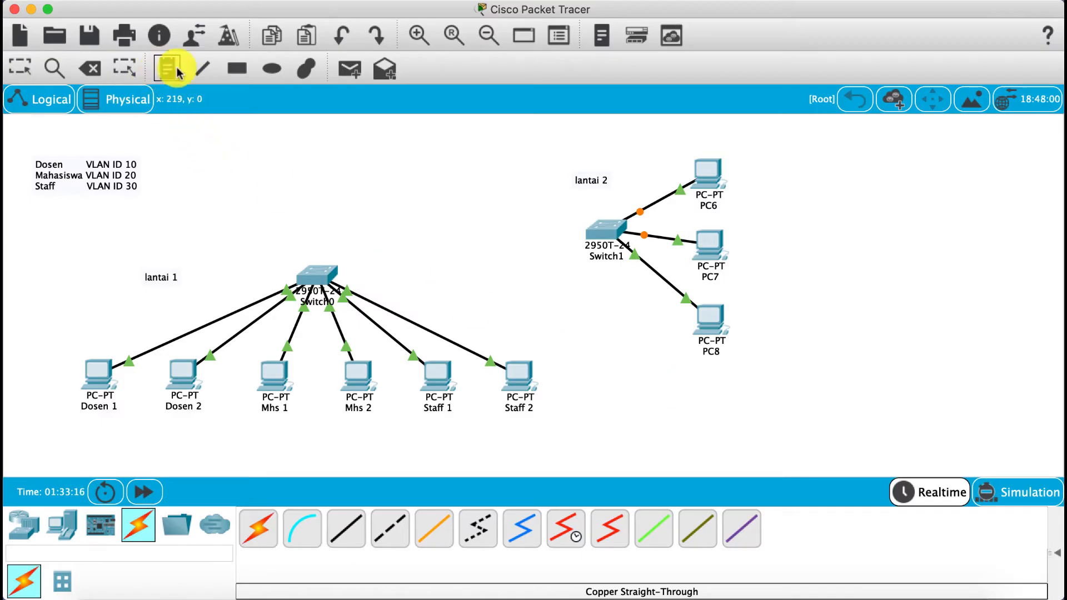
{"action": "left_click", "coordinate": [748, 177]}
{"action": "type", "text": "dos"}
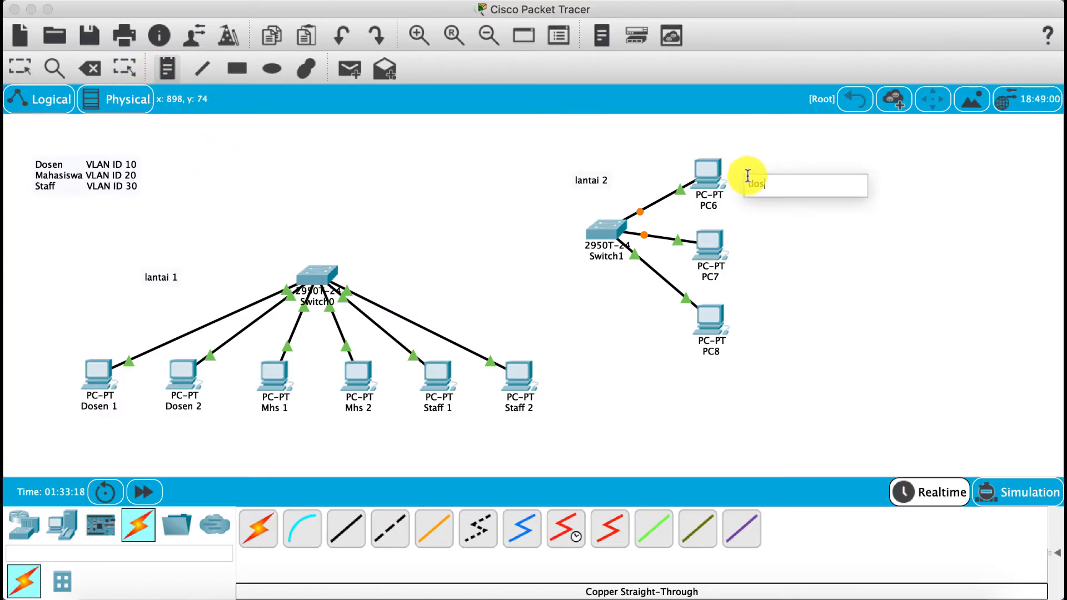
{"action": "type", "text": "en"}
{"action": "left_click", "coordinate": [167, 68]}
{"action": "left_click", "coordinate": [759, 256]}
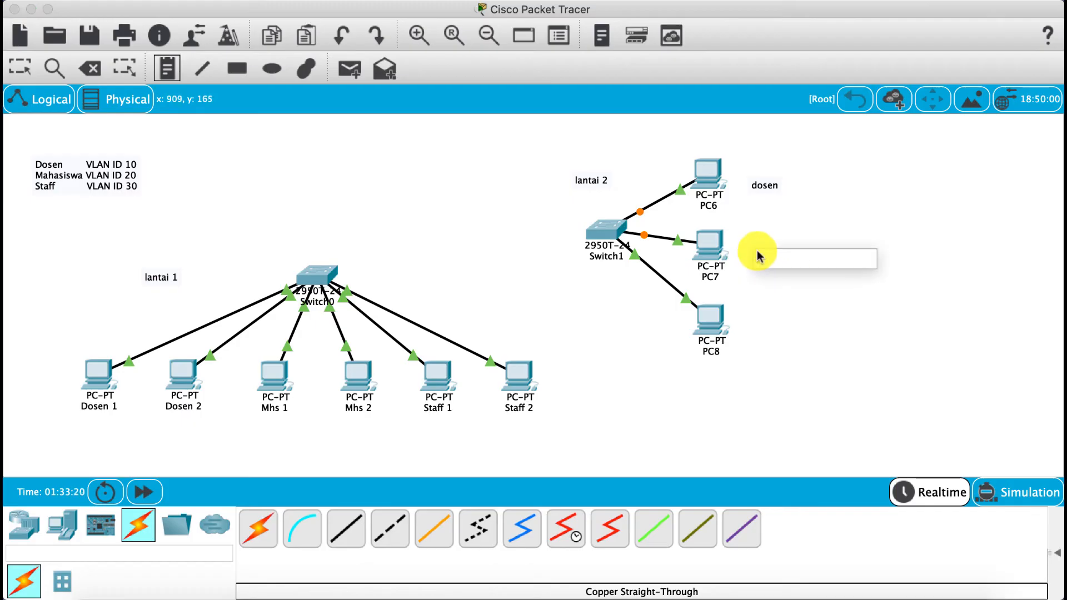
{"action": "type", "text": "mhs"}
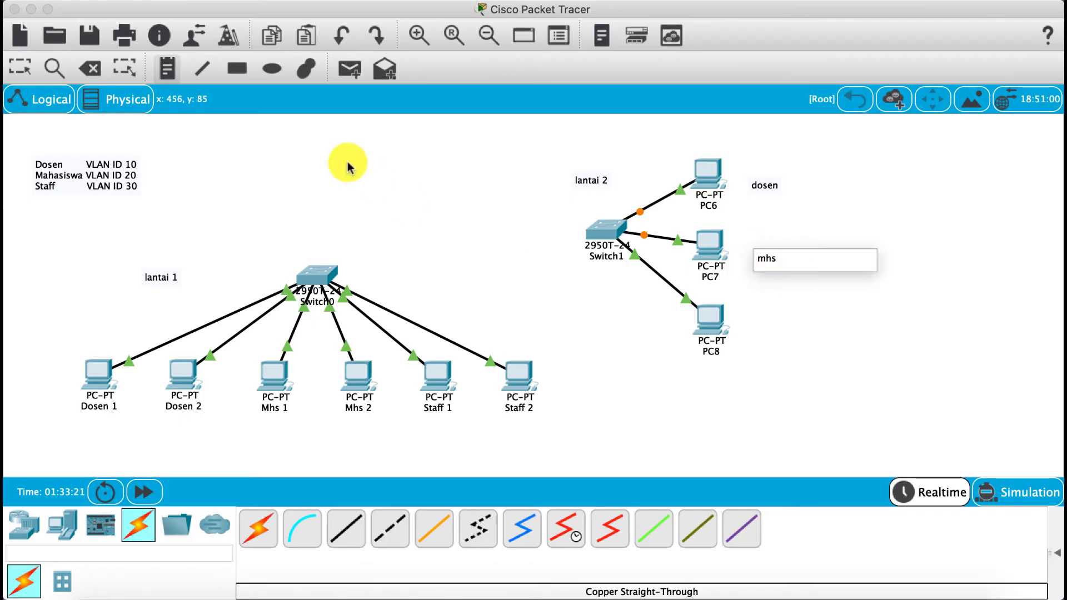
Step: Add a "staff" note beside PC8 and move the mhs and dosen notes closer to their PCs
{"action": "left_click", "coordinate": [168, 67]}
{"action": "left_click", "coordinate": [742, 322]}
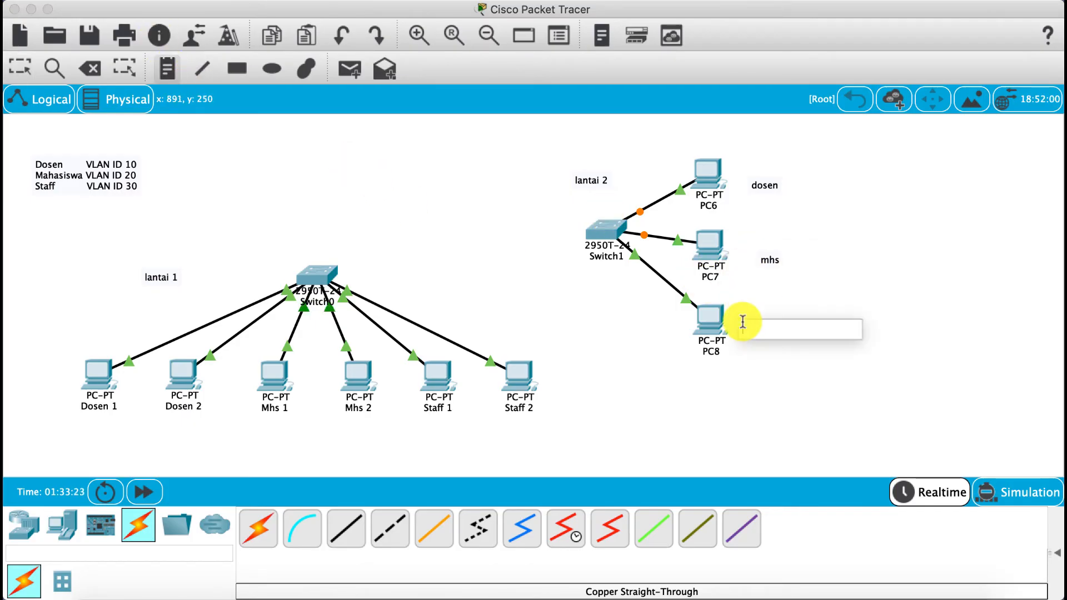
{"action": "type", "text": "staff"}
{"action": "left_click", "coordinate": [1007, 350]}
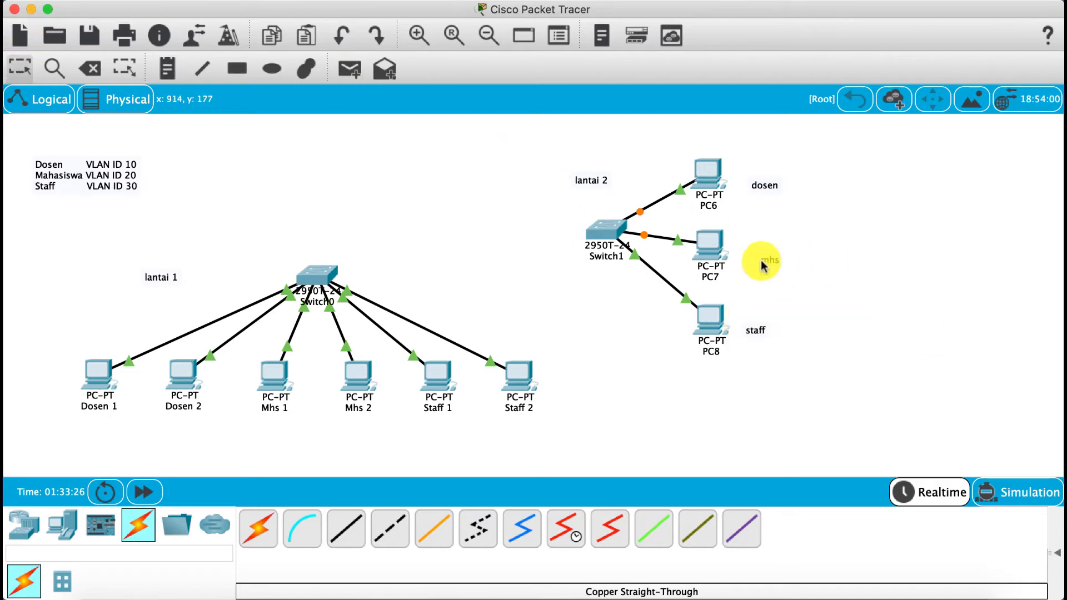
{"action": "left_click_drag", "start_coordinate": [758, 258], "coordinate": [753, 246]}
{"action": "left_click_drag", "start_coordinate": [768, 181], "coordinate": [752, 167]}
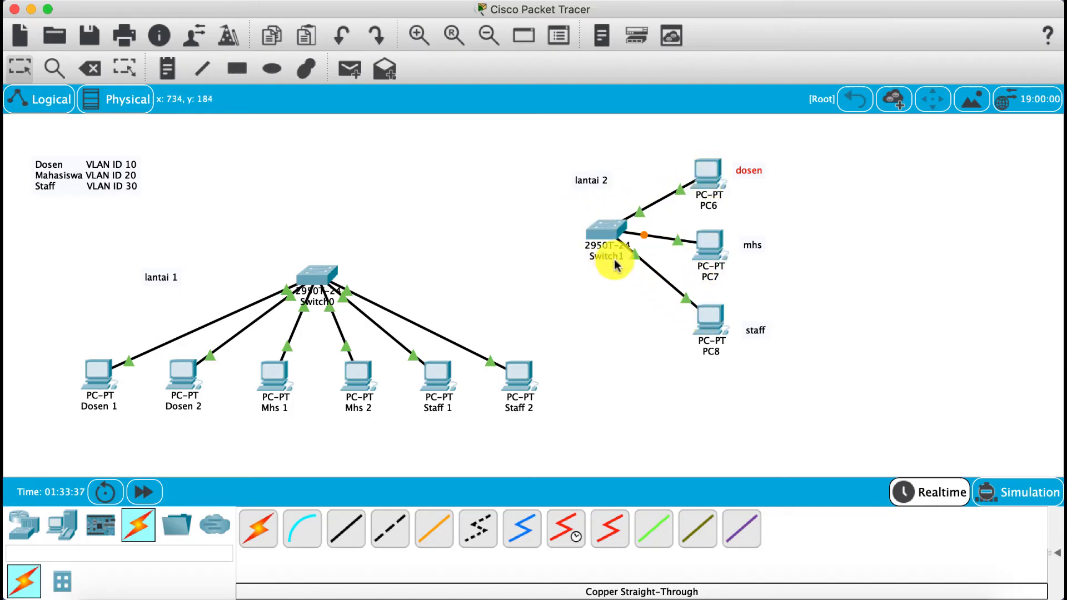
Step: Connect Switch0's FastEthernet0/24 to Switch1's FastEthernet0/24 with a copper cross-over cable
{"action": "mouse_move", "coordinate": [618, 227]}
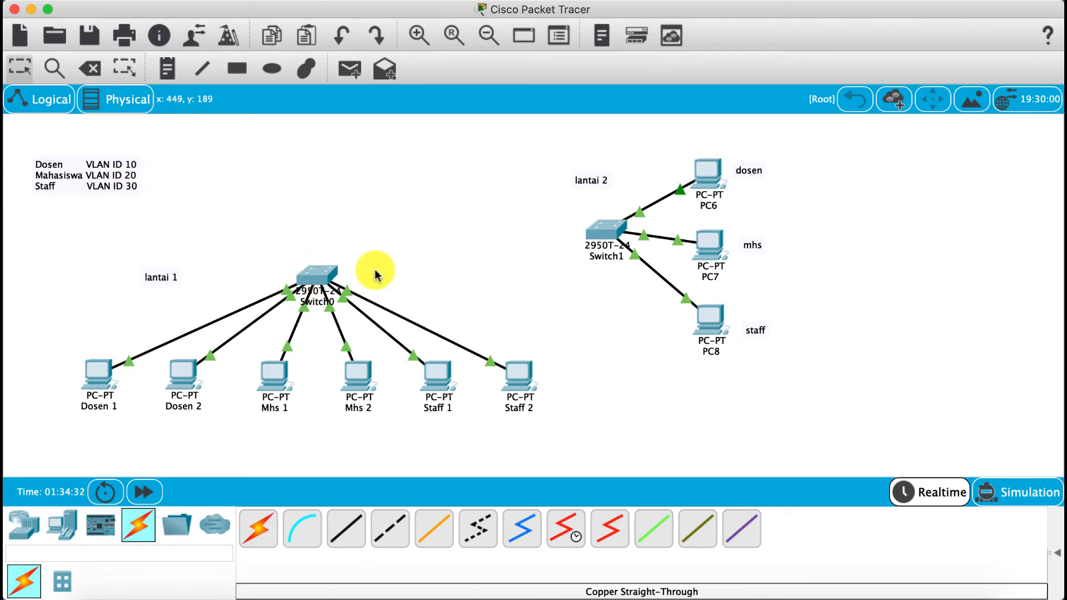
{"action": "mouse_move", "coordinate": [599, 248]}
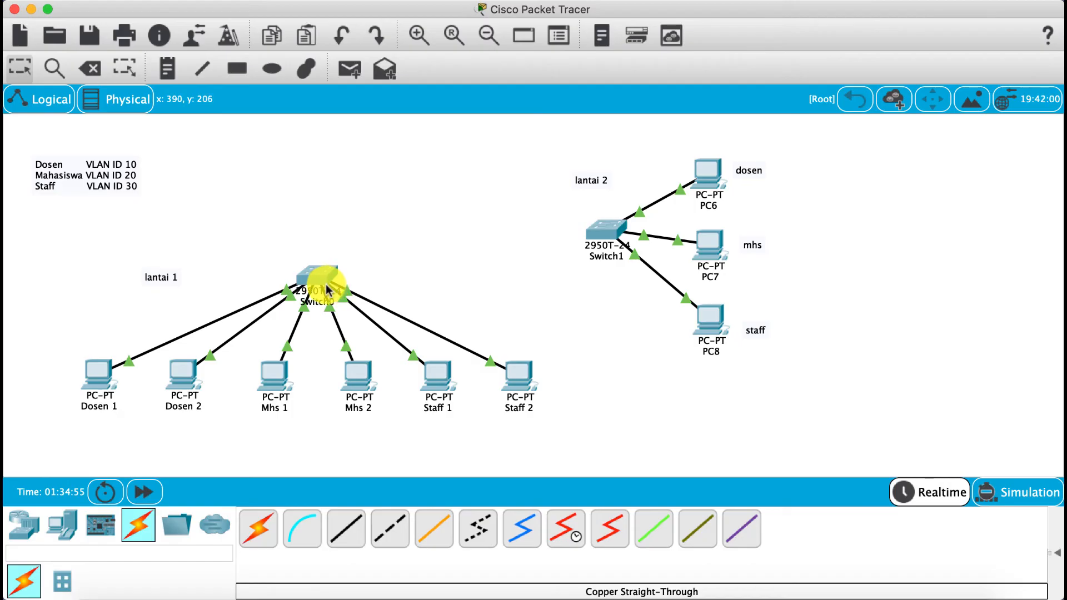
{"action": "left_click", "coordinate": [407, 536]}
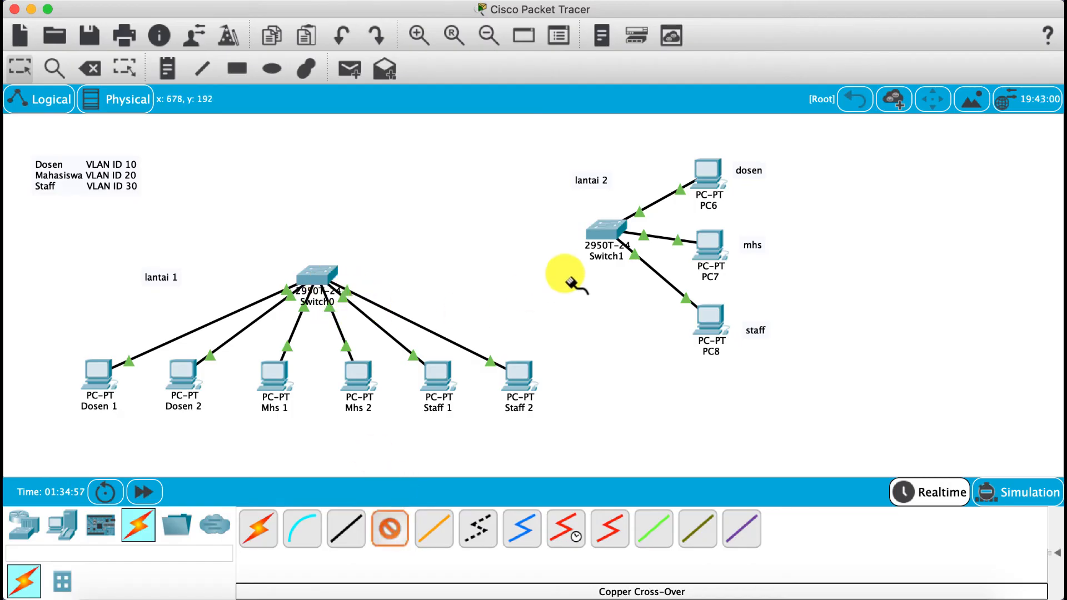
{"action": "left_click", "coordinate": [315, 269]}
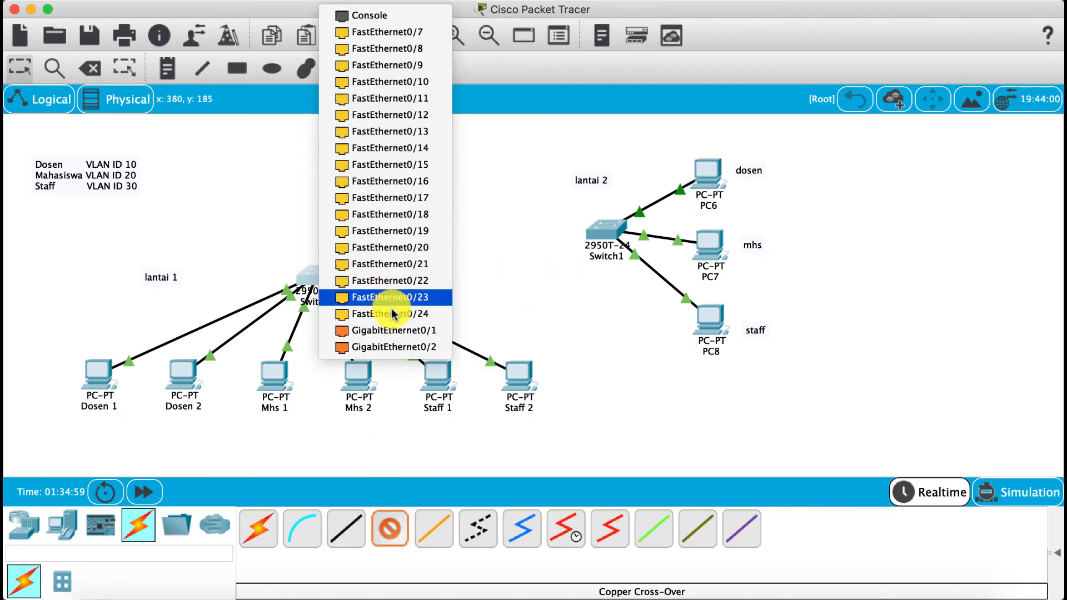
{"action": "left_click", "coordinate": [417, 315]}
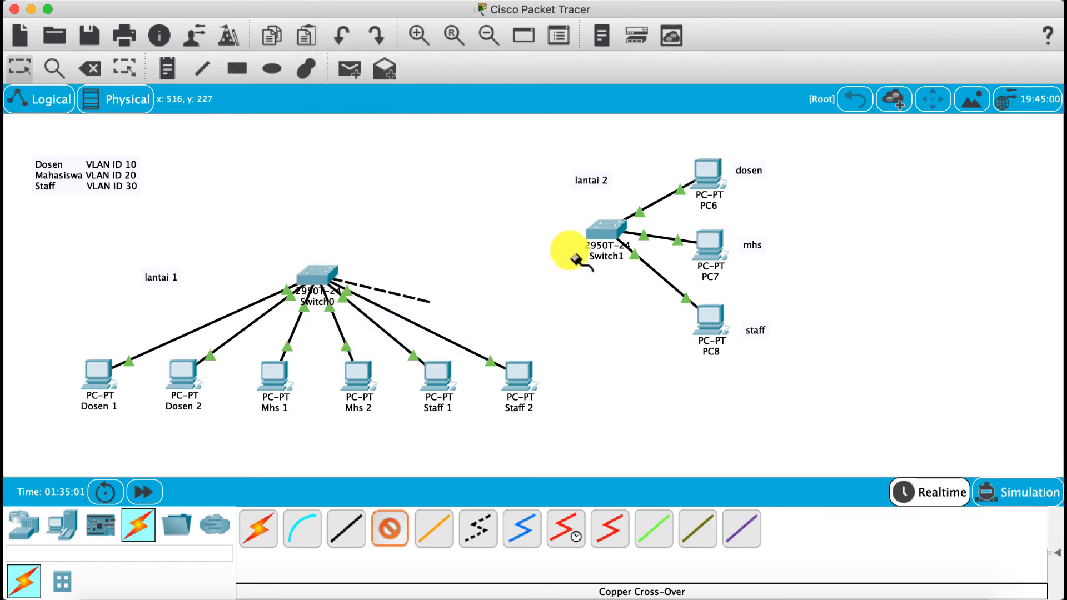
{"action": "left_click", "coordinate": [604, 228]}
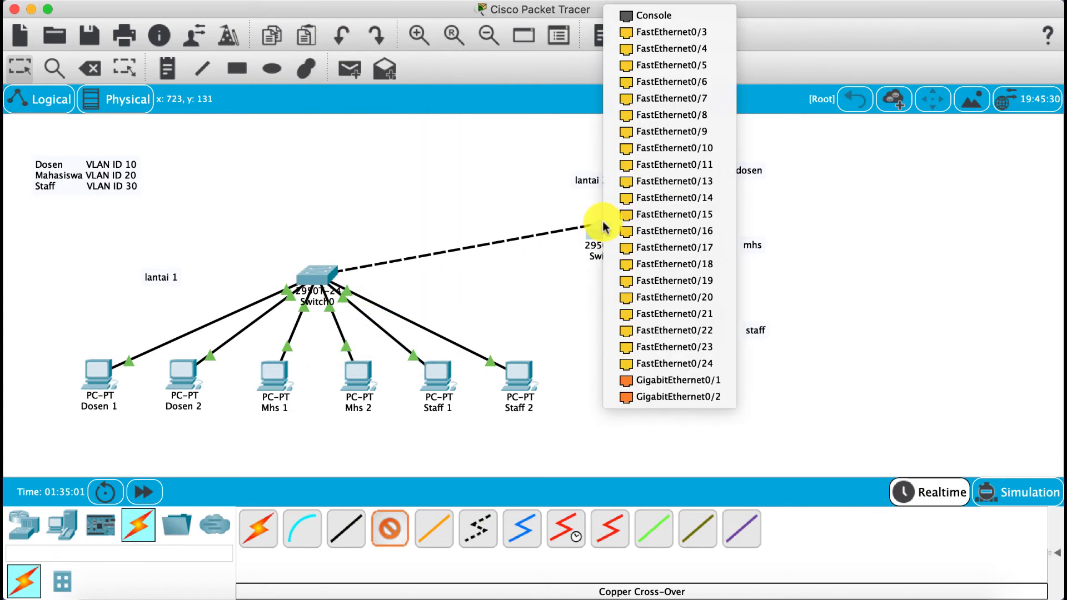
{"action": "left_click", "coordinate": [683, 363]}
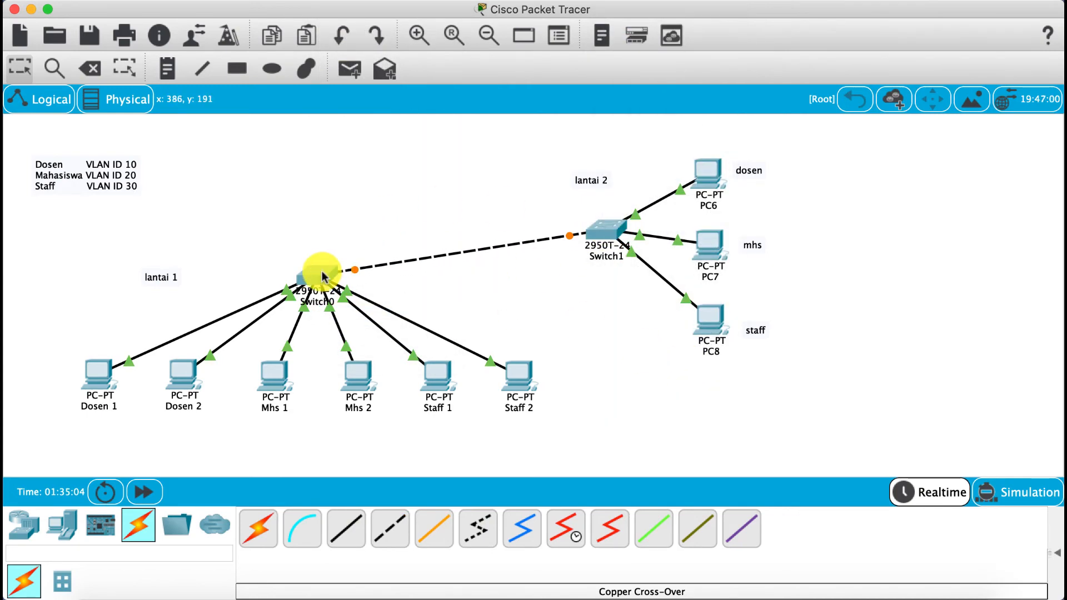
{"action": "mouse_move", "coordinate": [322, 276]}
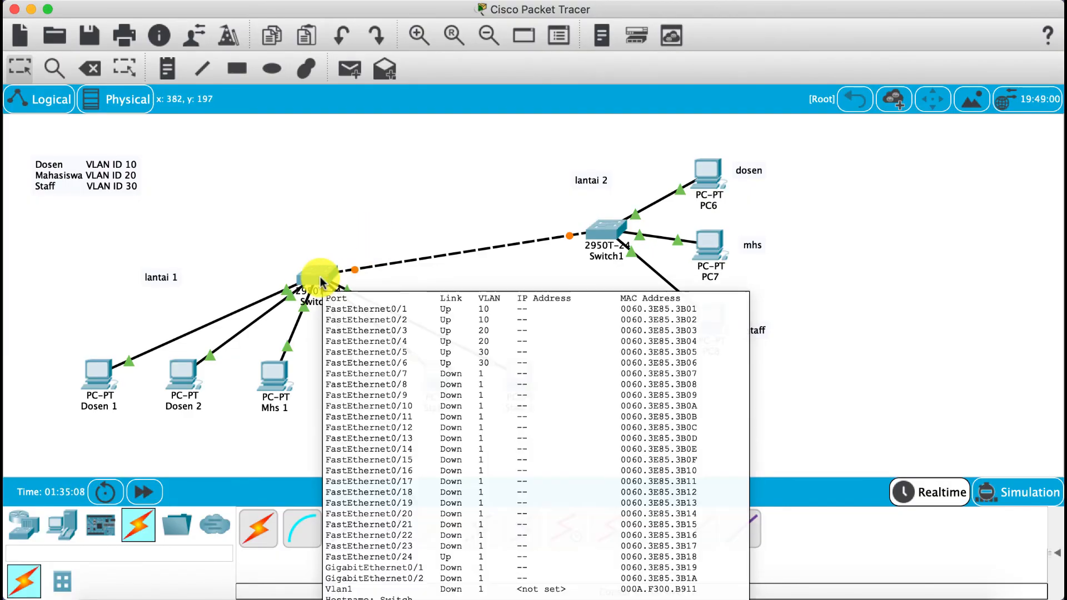
{"action": "left_click", "coordinate": [320, 277]}
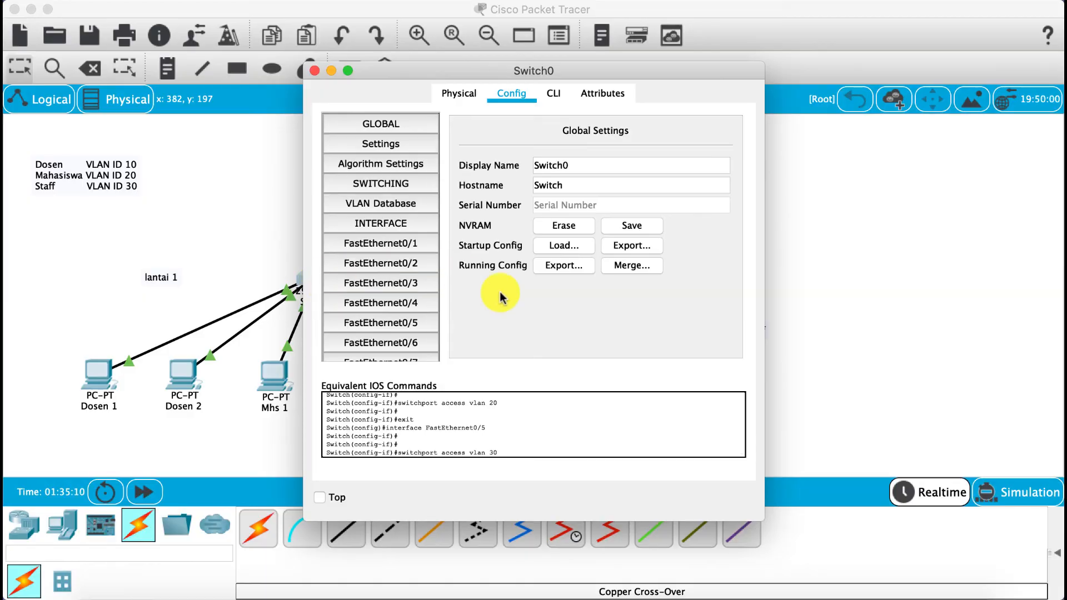
{"action": "left_click", "coordinate": [314, 70]}
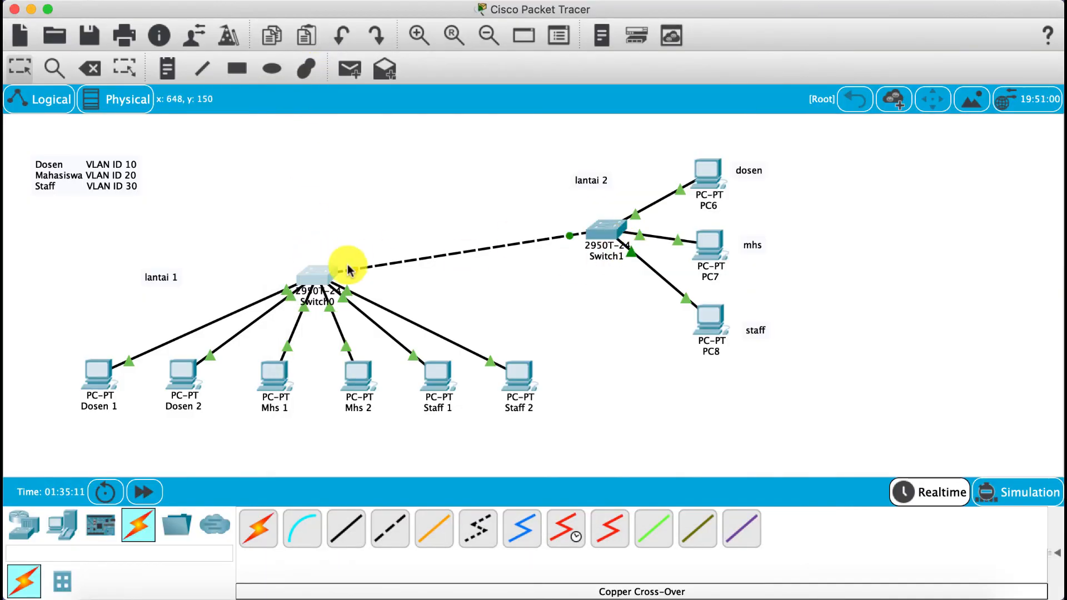
{"action": "mouse_move", "coordinate": [644, 264]}
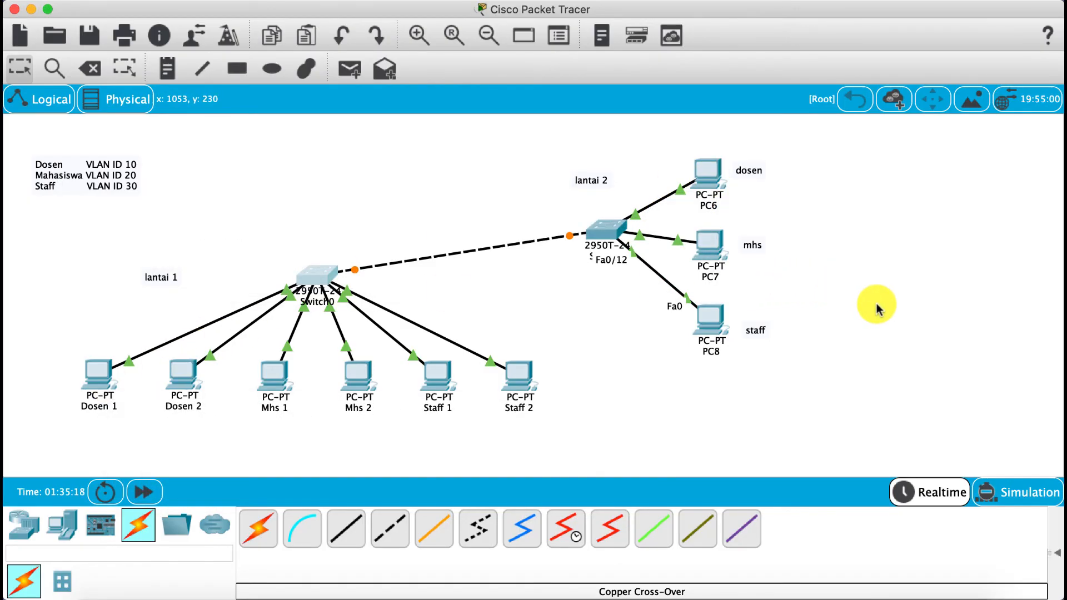
Step: Set Switch0's FastEthernet0/24 port to trunk mode
{"action": "left_click", "coordinate": [321, 275]}
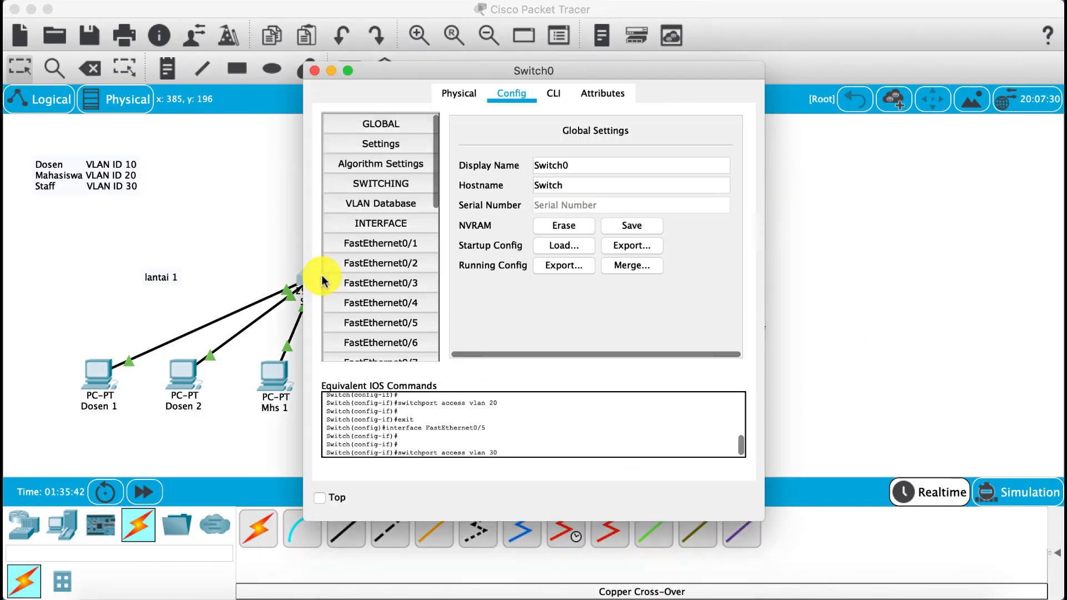
{"action": "scroll", "coordinate": [392, 281], "scroll_direction": "down", "scroll_amount": 10}
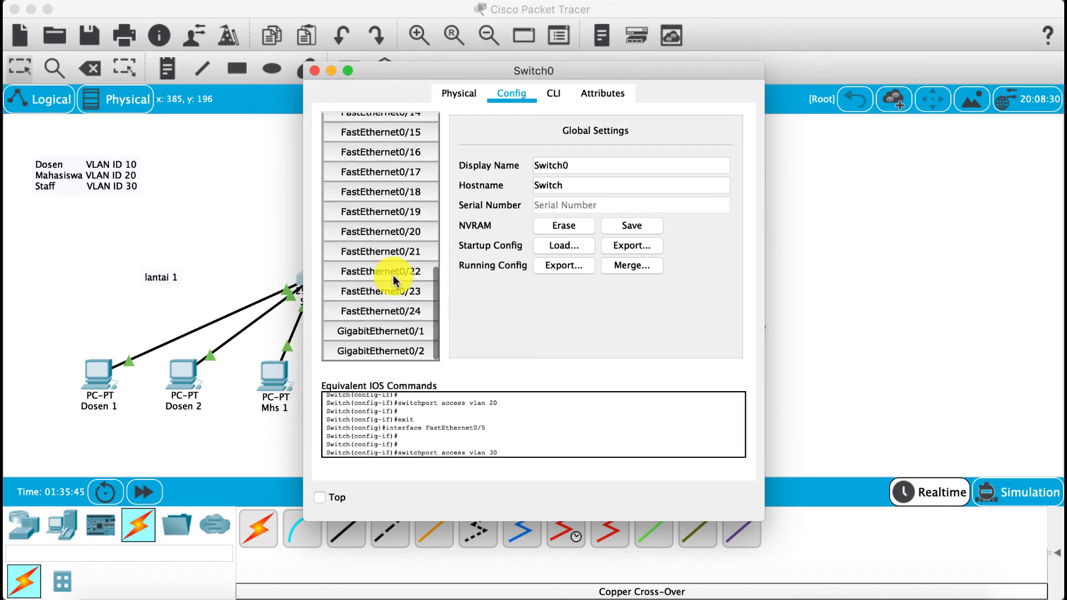
{"action": "left_click", "coordinate": [398, 311]}
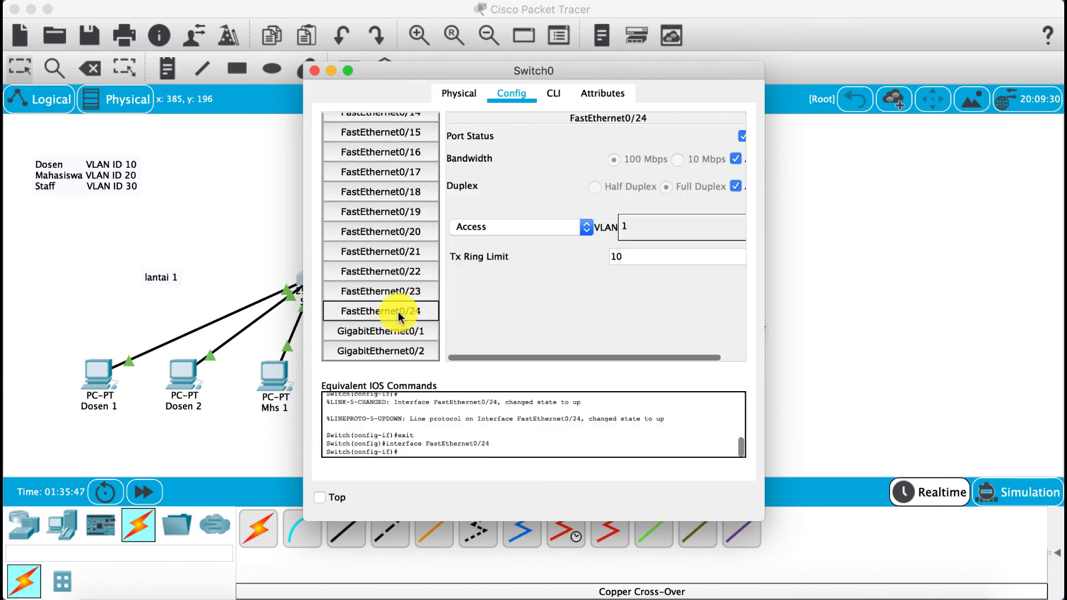
{"action": "left_click", "coordinate": [578, 224]}
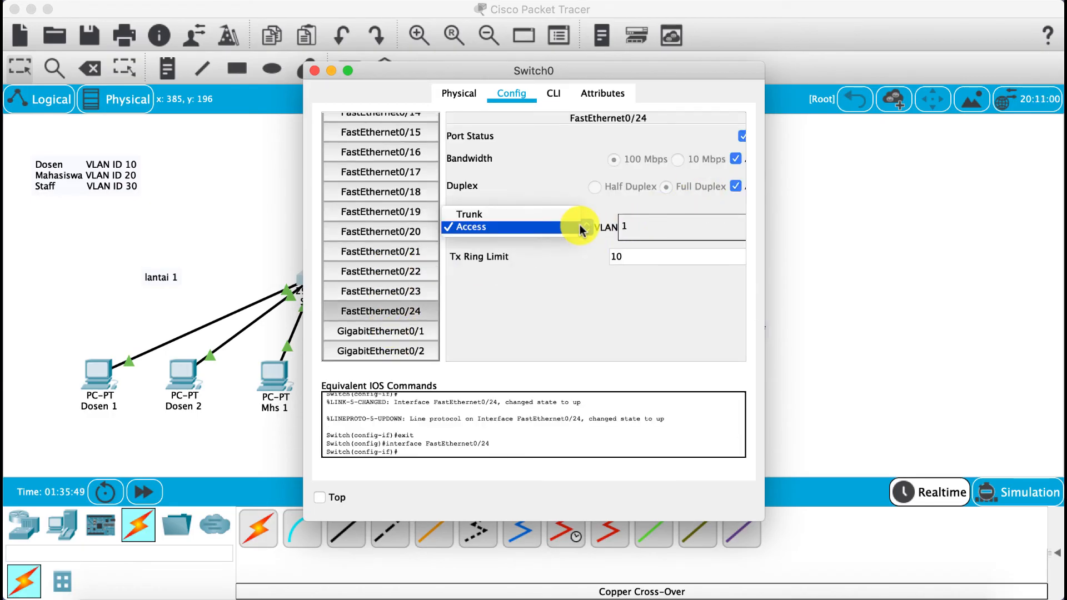
{"action": "left_click", "coordinate": [501, 215]}
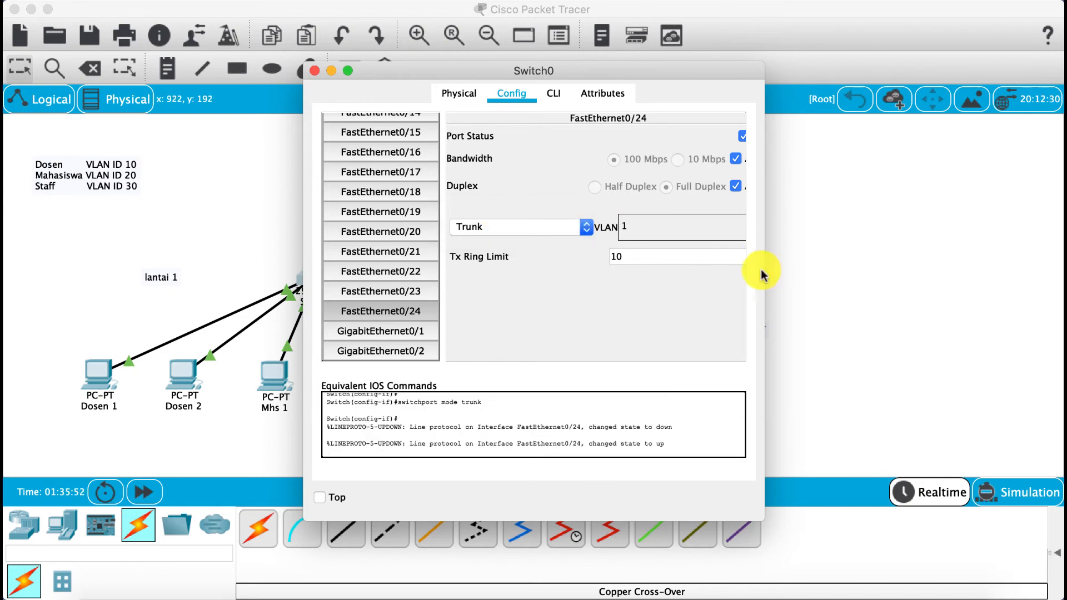
Step: Widen Switch0's configuration window and remove default VLAN 1 from the VLANs allowed on the FastEthernet0/24 trunk
{"action": "left_click_drag", "start_coordinate": [766, 272], "coordinate": [991, 270]}
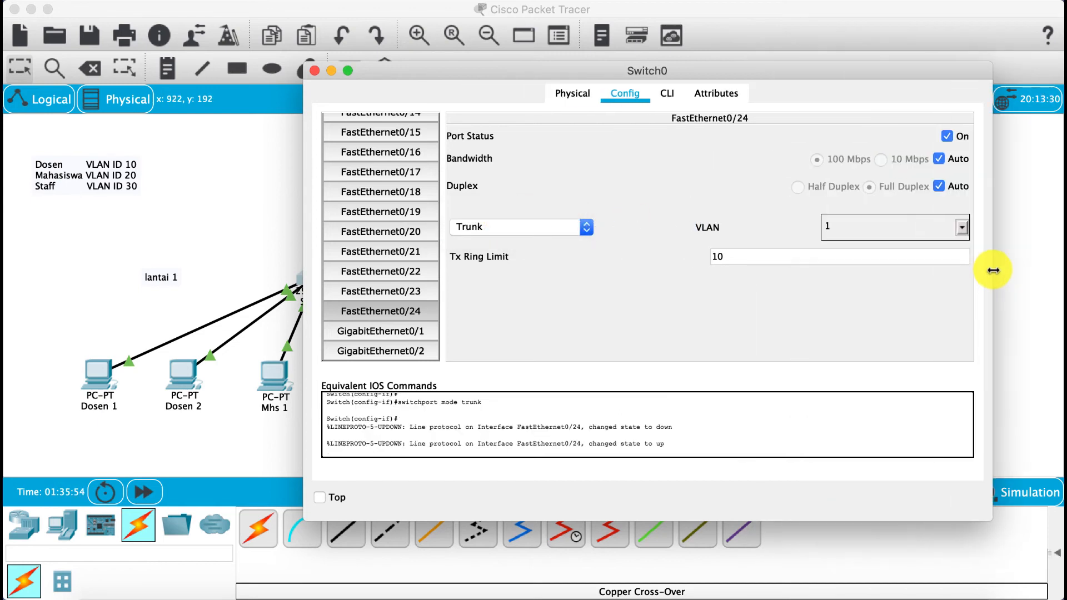
{"action": "left_click", "coordinate": [959, 230]}
{"action": "left_click", "coordinate": [822, 266]}
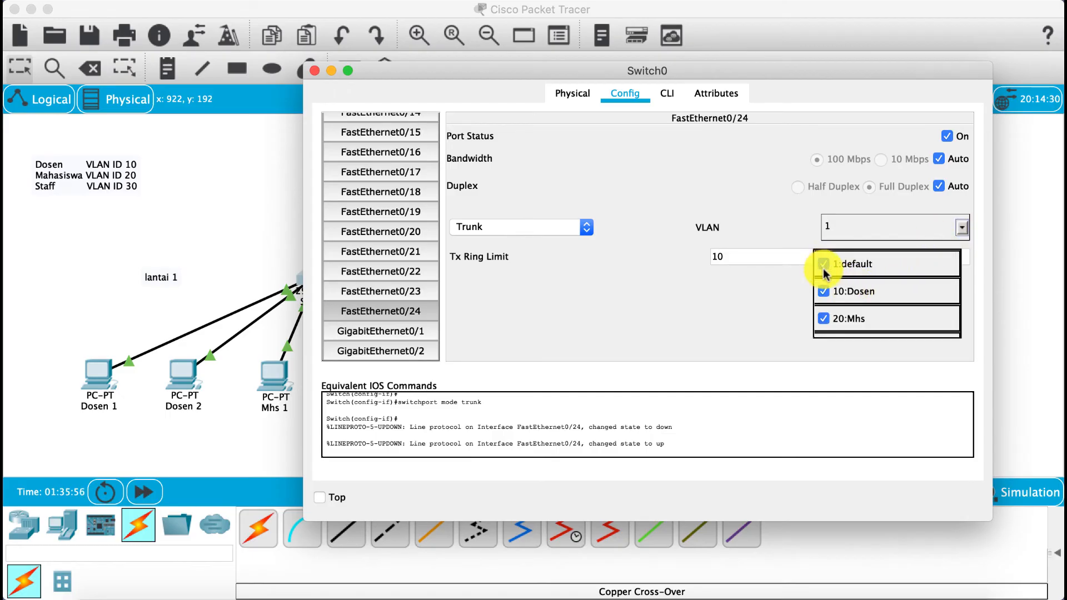
Step: Remove VLANs 1002 to 1005 from Switch0's FastEthernet0/24 trunk, keeping VLANs 10, 20 and 30 allowed, and close the switch configuration
{"action": "scroll", "coordinate": [825, 289], "scroll_direction": "down", "scroll_amount": 2}
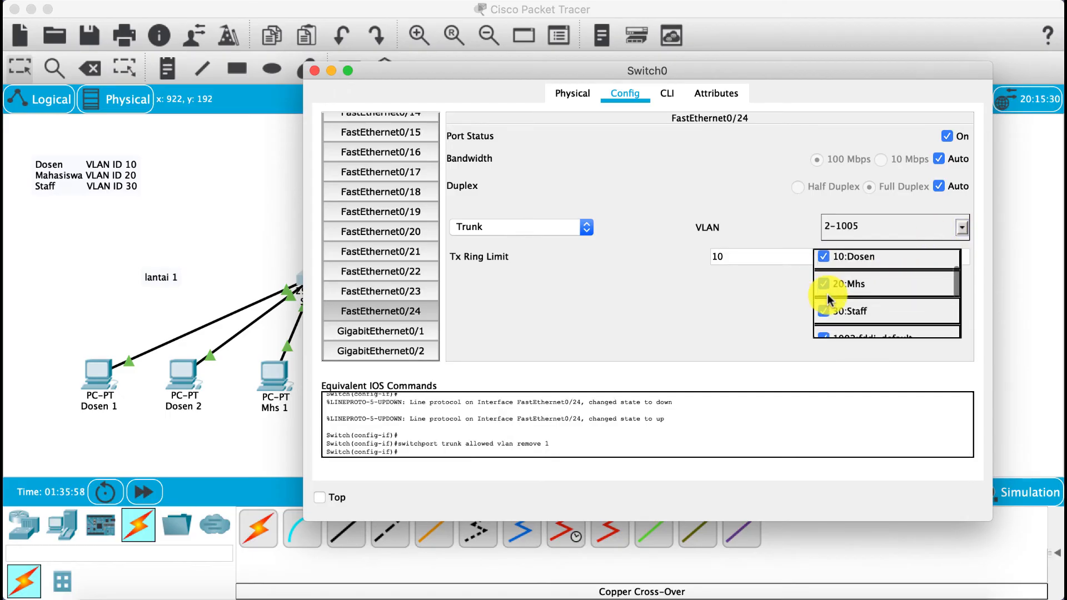
{"action": "left_click", "coordinate": [824, 309]}
{"action": "scroll", "coordinate": [828, 314], "scroll_direction": "down", "scroll_amount": 4}
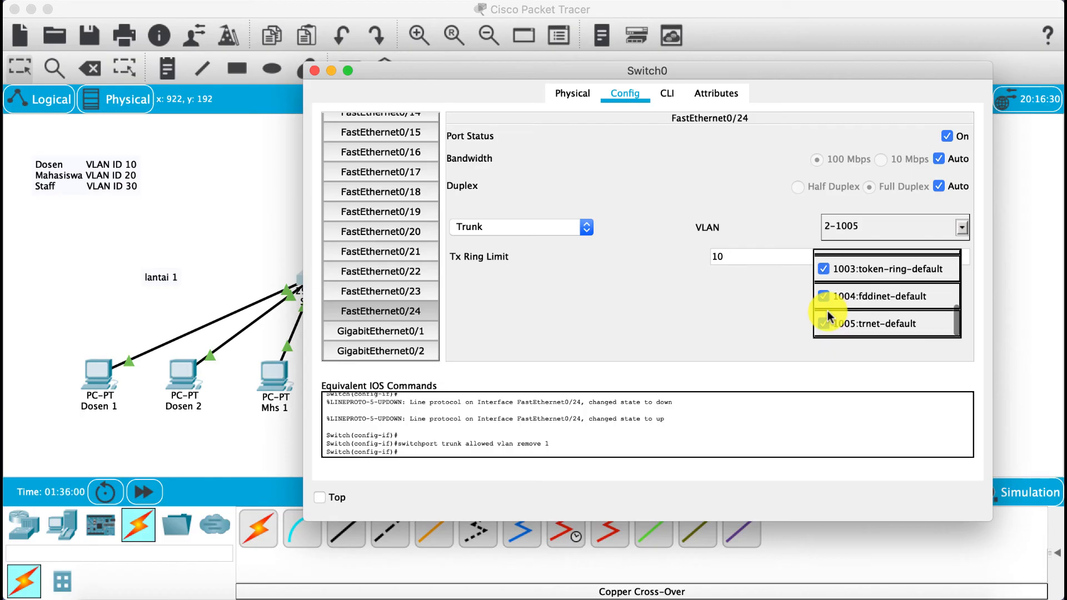
{"action": "left_click", "coordinate": [824, 324]}
{"action": "left_click", "coordinate": [823, 294]}
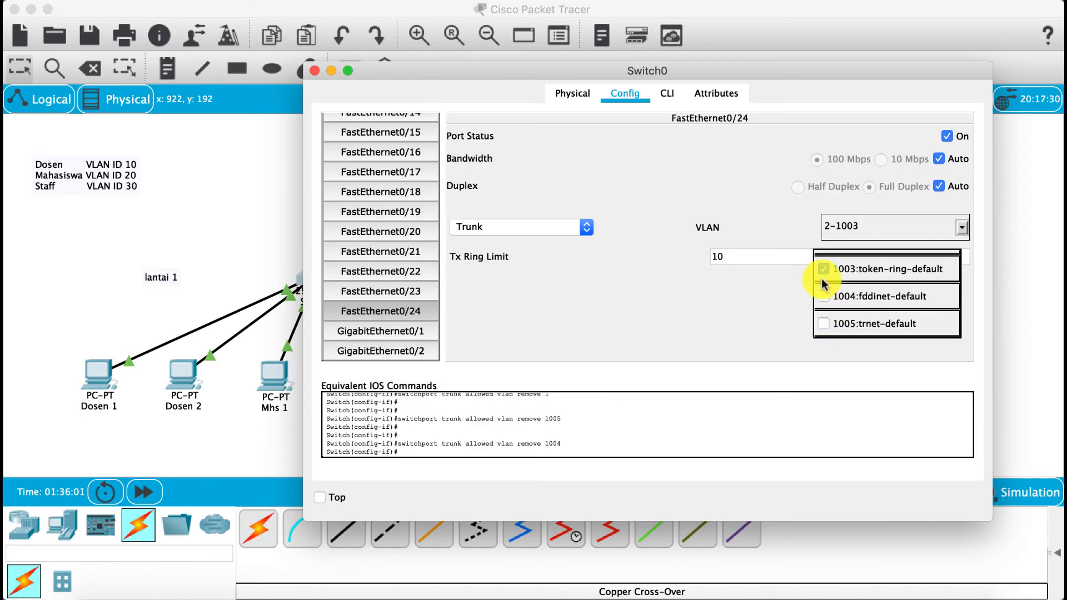
{"action": "left_click", "coordinate": [822, 270]}
{"action": "scroll", "coordinate": [822, 275], "scroll_direction": "up", "scroll_amount": 2}
{"action": "left_click", "coordinate": [824, 303]}
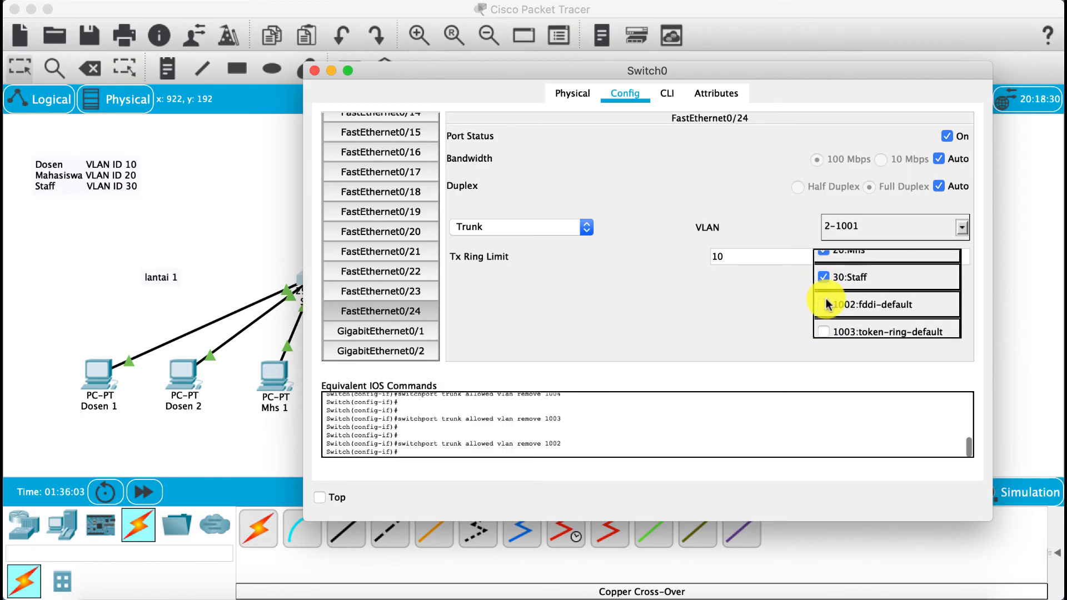
{"action": "scroll", "coordinate": [833, 286], "scroll_direction": "up", "scroll_amount": 1}
{"action": "scroll", "coordinate": [835, 282], "scroll_direction": "up", "scroll_amount": 1}
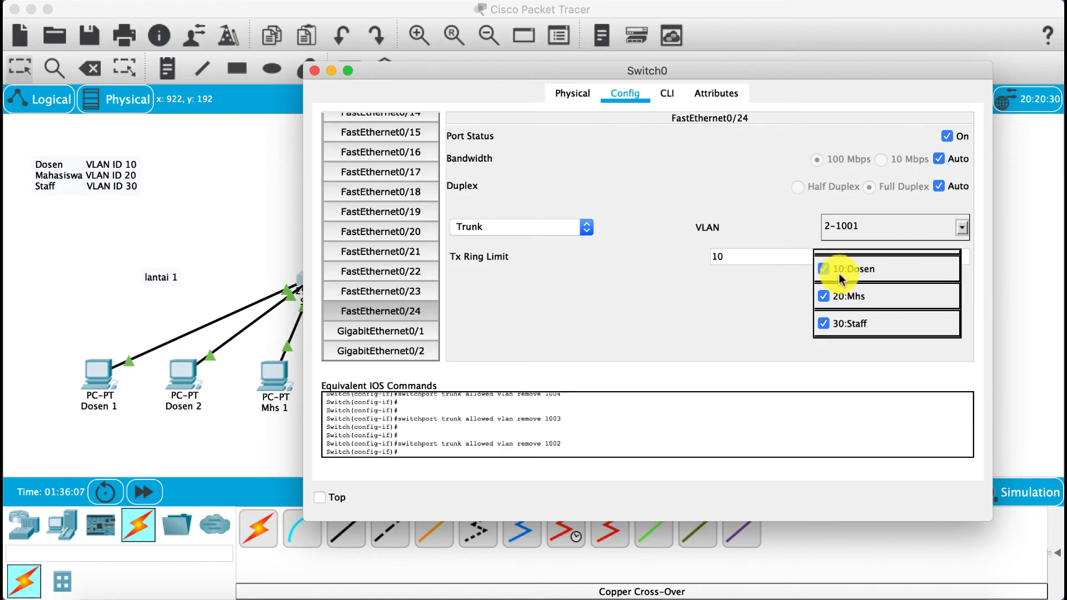
{"action": "left_click", "coordinate": [738, 311]}
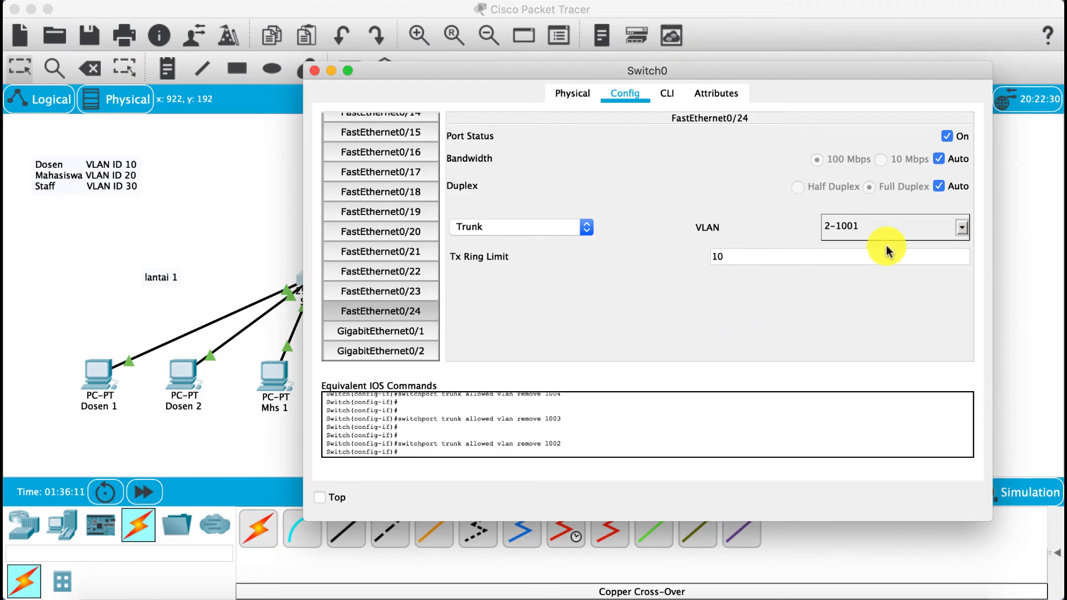
{"action": "left_click", "coordinate": [962, 227]}
{"action": "left_click", "coordinate": [691, 322]}
{"action": "left_click", "coordinate": [314, 70]}
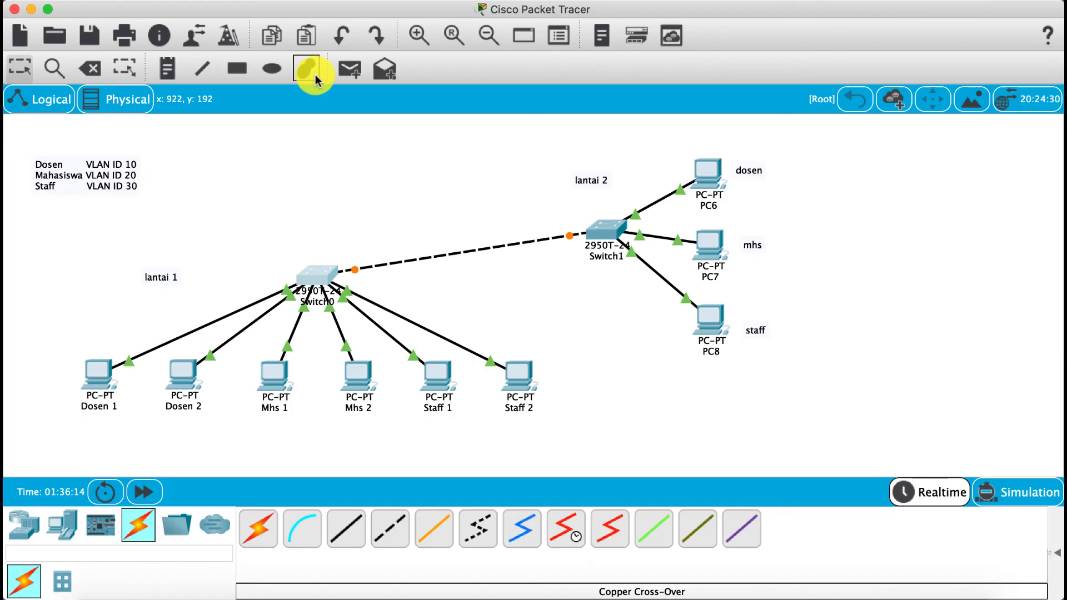
Step: Set Switch1's FastEthernet0/24 port to trunk mode
{"action": "left_click", "coordinate": [612, 238]}
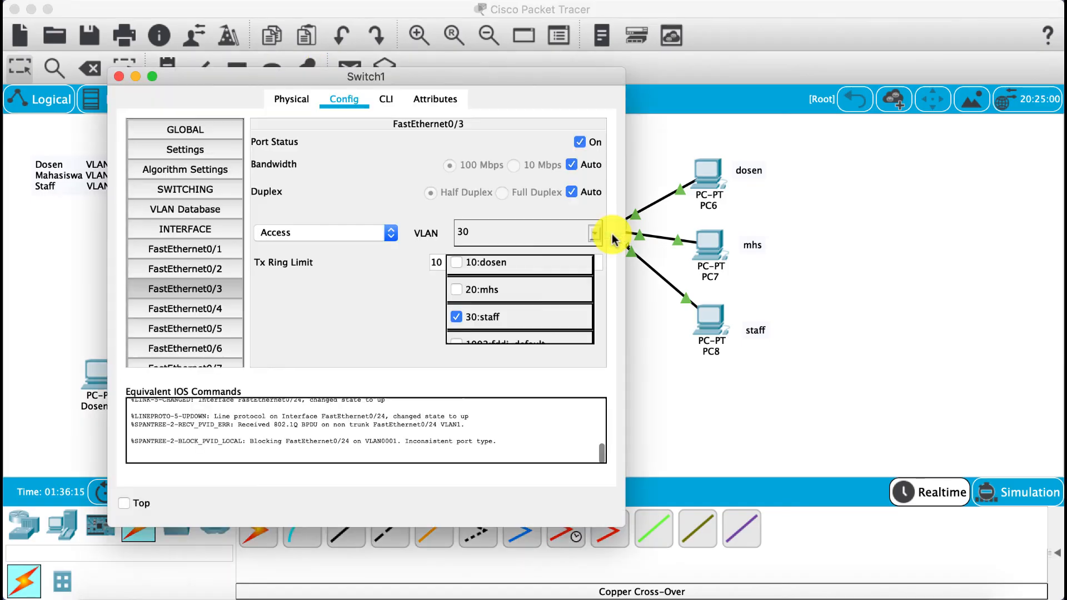
{"action": "scroll", "coordinate": [207, 294], "scroll_direction": "down", "scroll_amount": 5}
{"action": "left_click", "coordinate": [207, 317]}
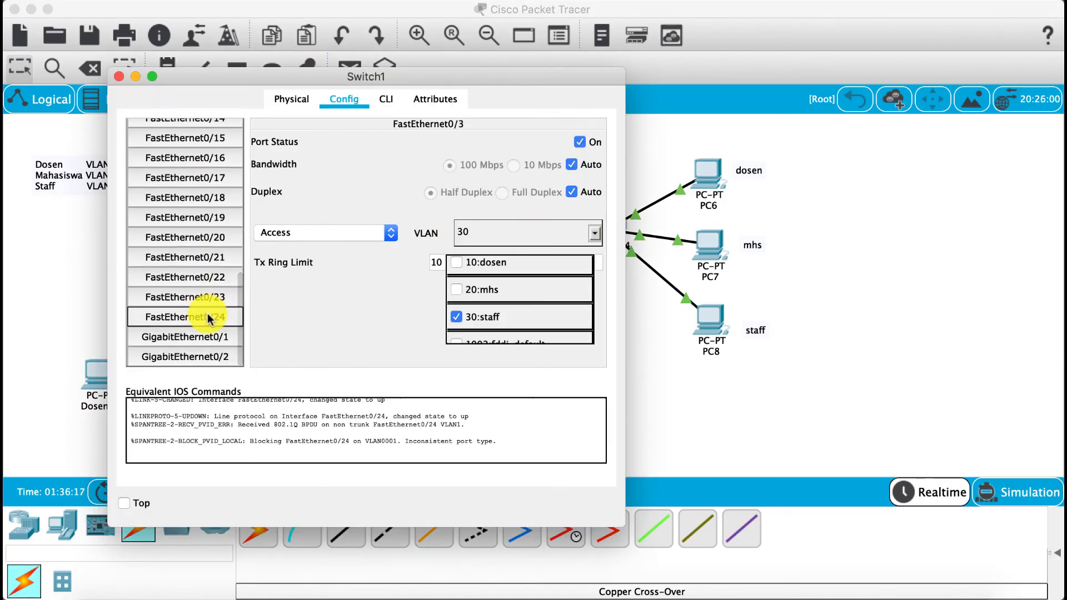
{"action": "left_click", "coordinate": [389, 233]}
{"action": "left_click", "coordinate": [331, 221]}
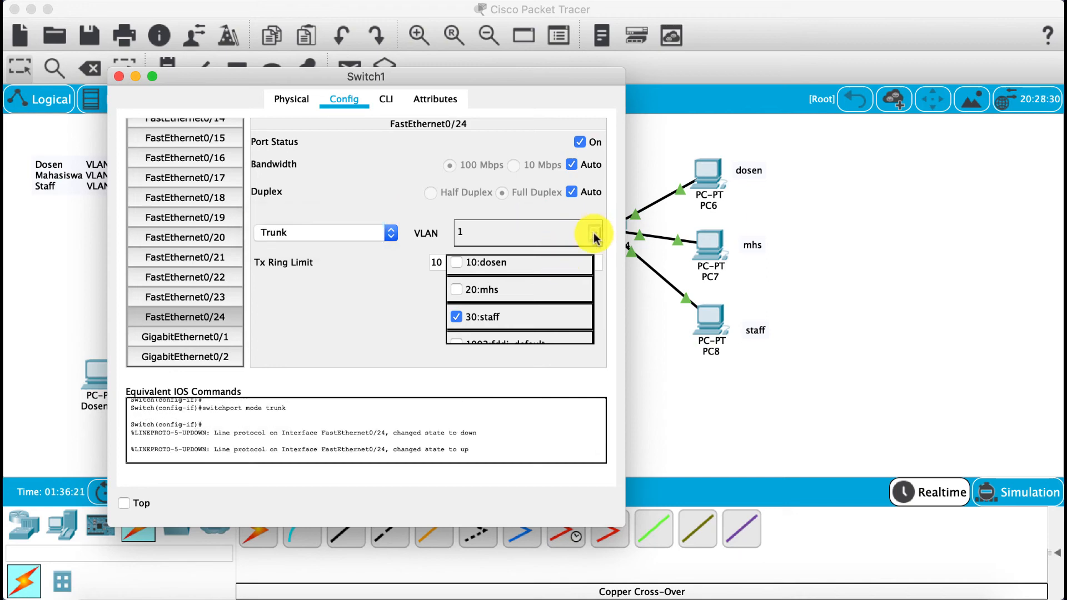
Step: Allow VLANs 10, 20 and 30 on Switch1's FastEthernet0/24 trunk, excluding VLANs 1 and 1002 to 1005, and close the switch configuration
{"action": "left_click", "coordinate": [456, 263]}
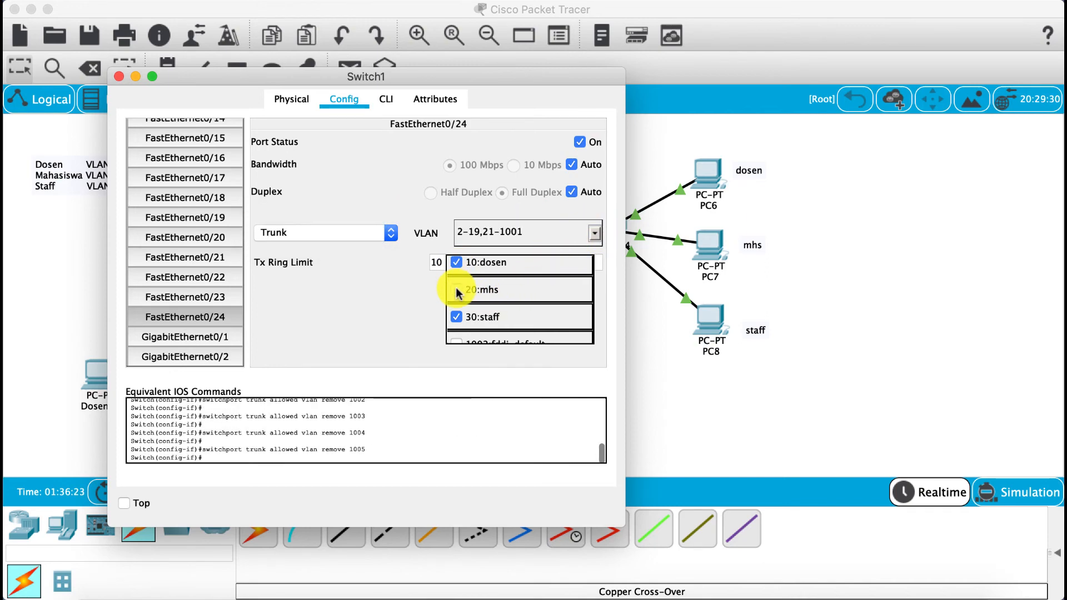
{"action": "left_click", "coordinate": [456, 289]}
{"action": "scroll", "coordinate": [486, 275], "scroll_direction": "up", "scroll_amount": 1}
{"action": "scroll", "coordinate": [503, 283], "scroll_direction": "down", "scroll_amount": 5}
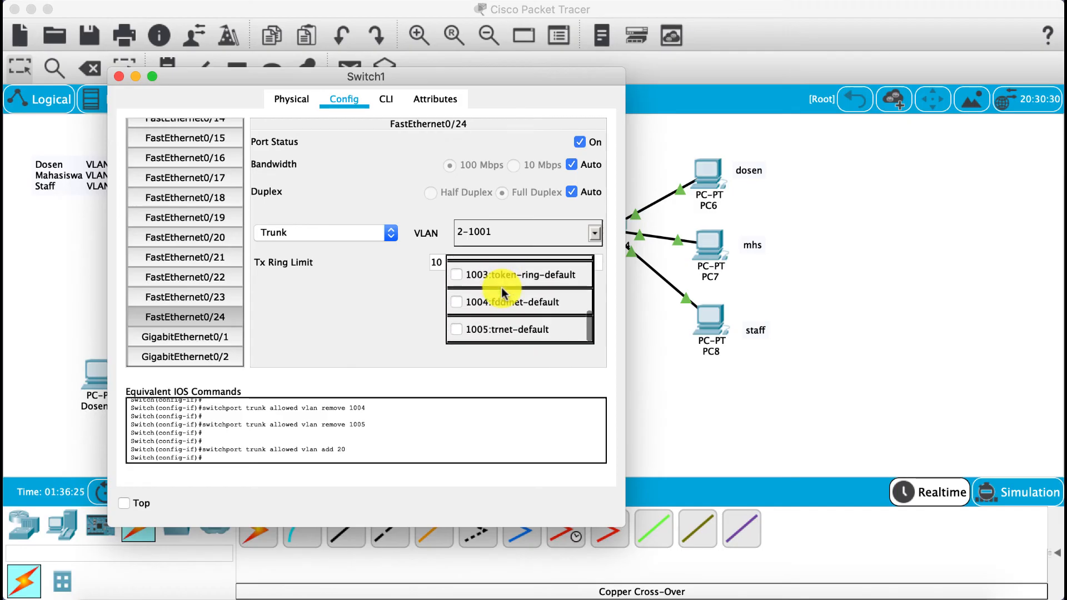
{"action": "scroll", "coordinate": [478, 286], "scroll_direction": "up", "scroll_amount": 3}
{"action": "left_click", "coordinate": [369, 309]}
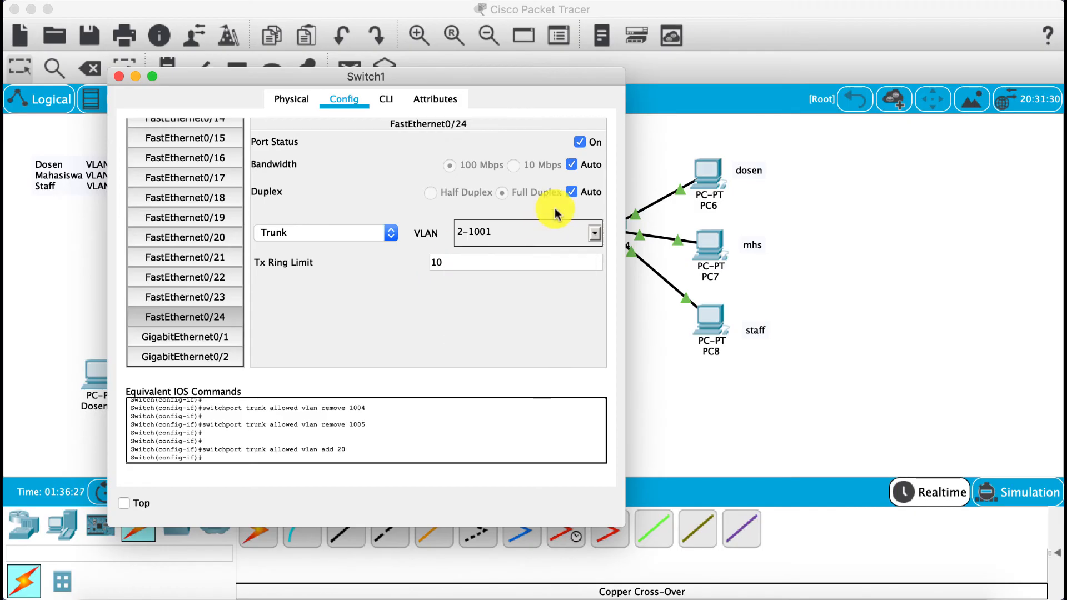
{"action": "left_click", "coordinate": [120, 77]}
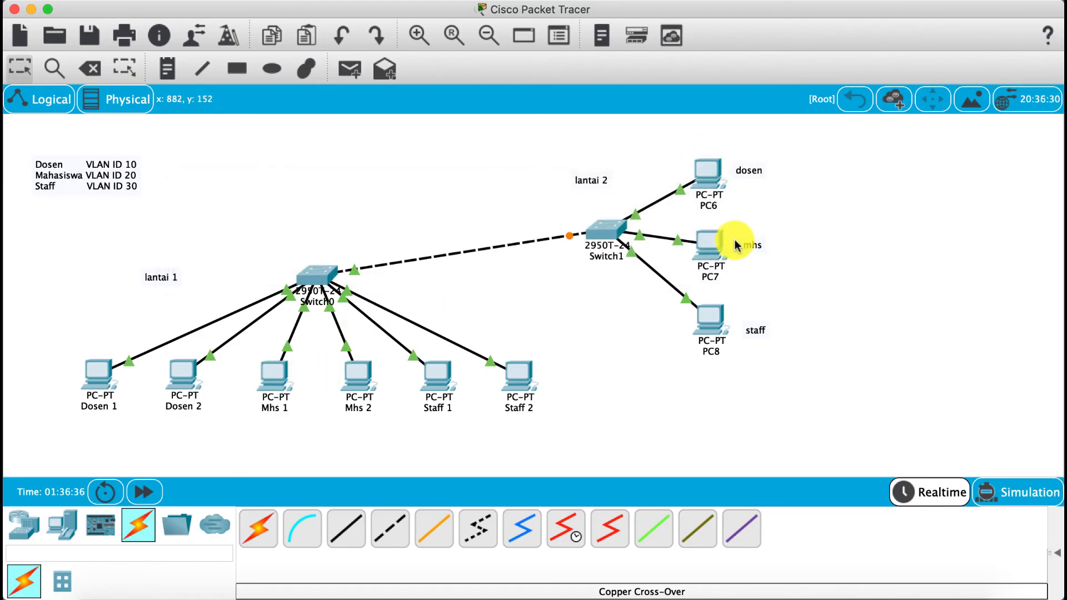
Step: Ping 10.10.10.2 twice from PC6's command prompt to test the link between the two floors
{"action": "mouse_move", "coordinate": [714, 242]}
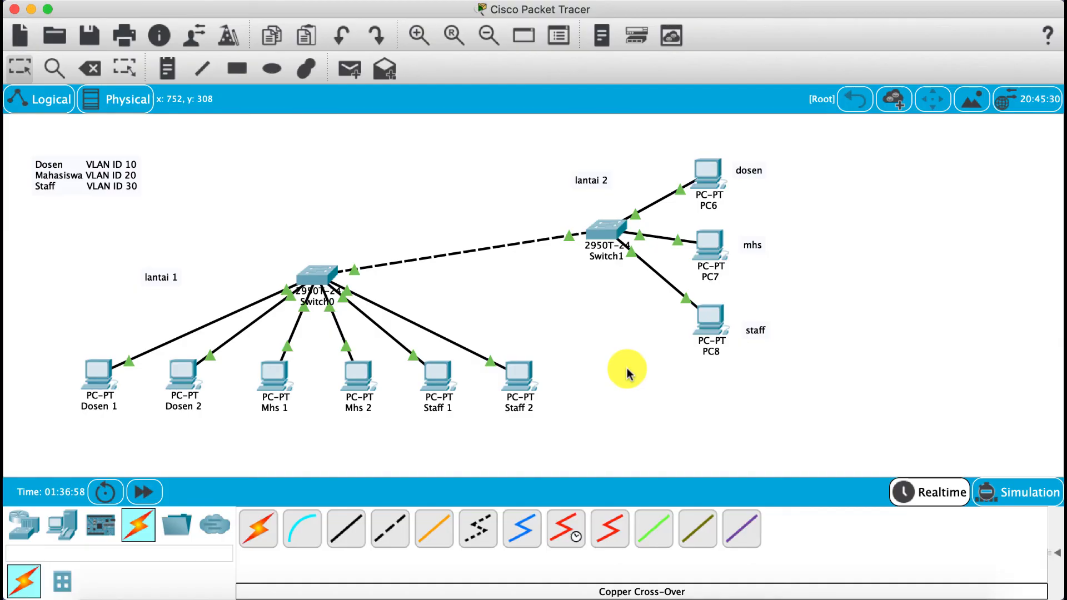
{"action": "left_click", "coordinate": [697, 176]}
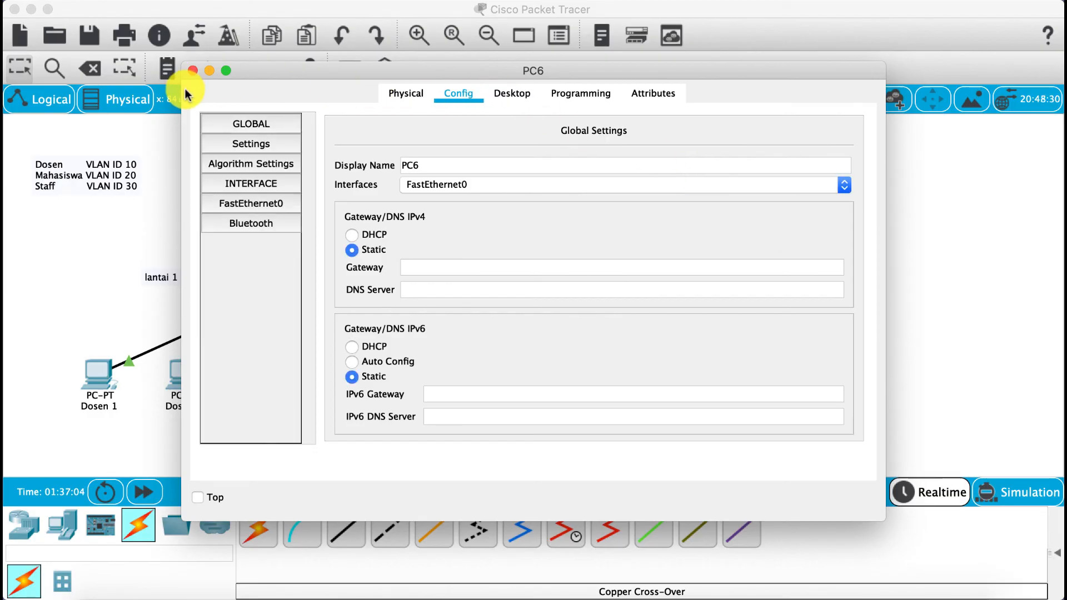
{"action": "left_click_drag", "start_coordinate": [349, 63], "coordinate": [665, 62]}
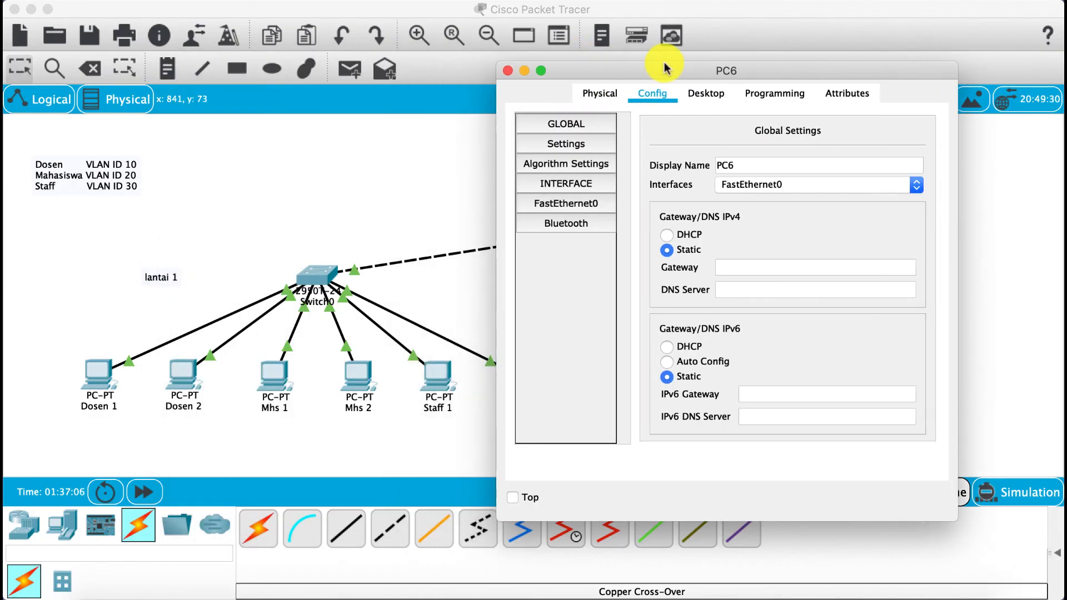
{"action": "left_click", "coordinate": [714, 93]}
{"action": "left_click", "coordinate": [887, 161]}
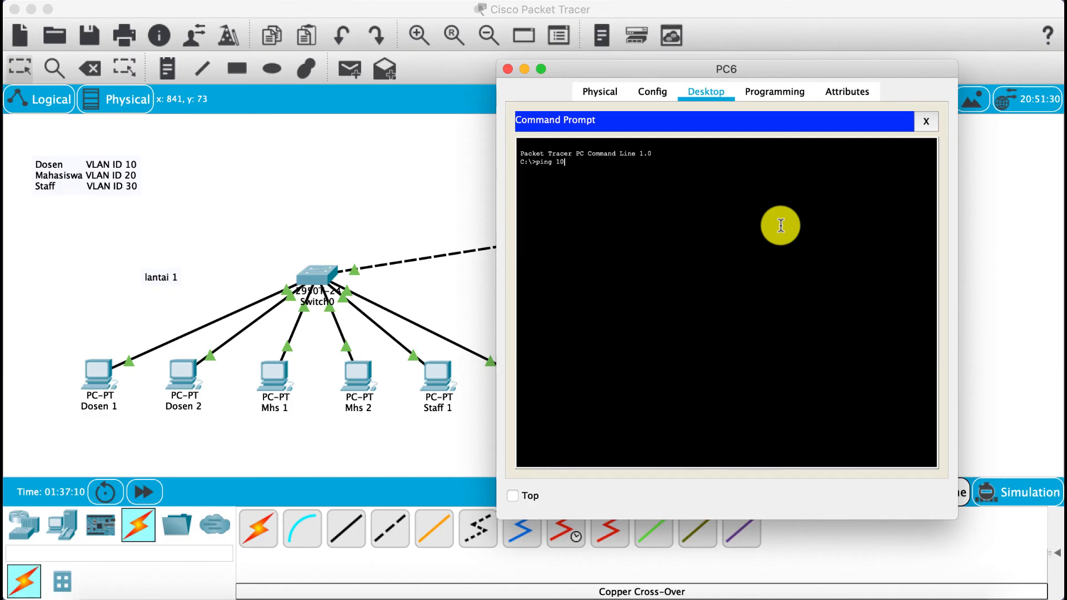
{"action": "type", "text": "ping 10.10.10.2"}
{"action": "key", "text": "Return"}
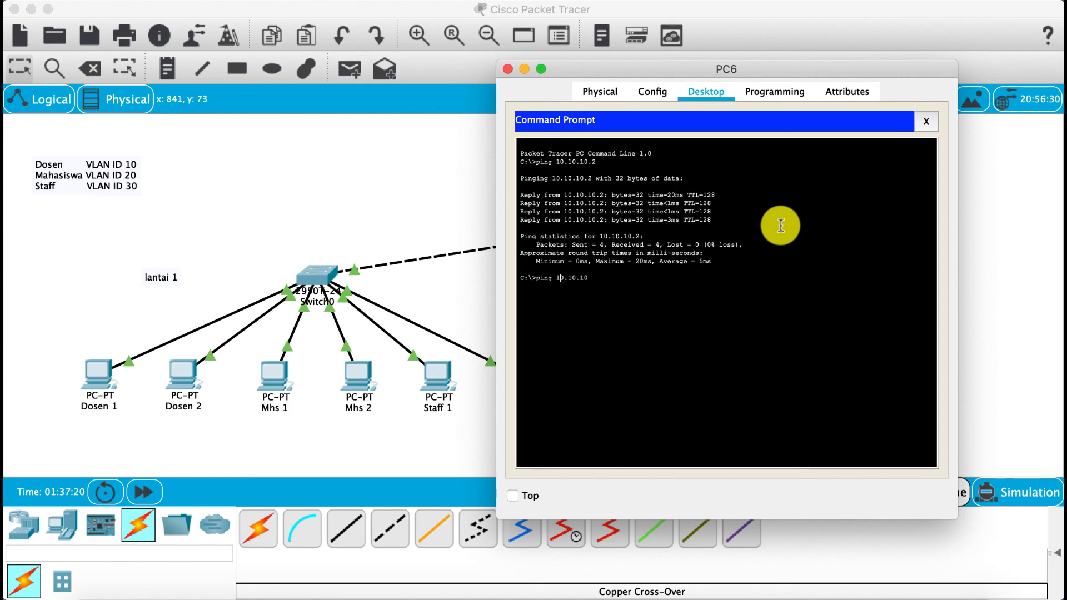
{"action": "type", "text": ".2"}
{"action": "key", "text": "Return"}
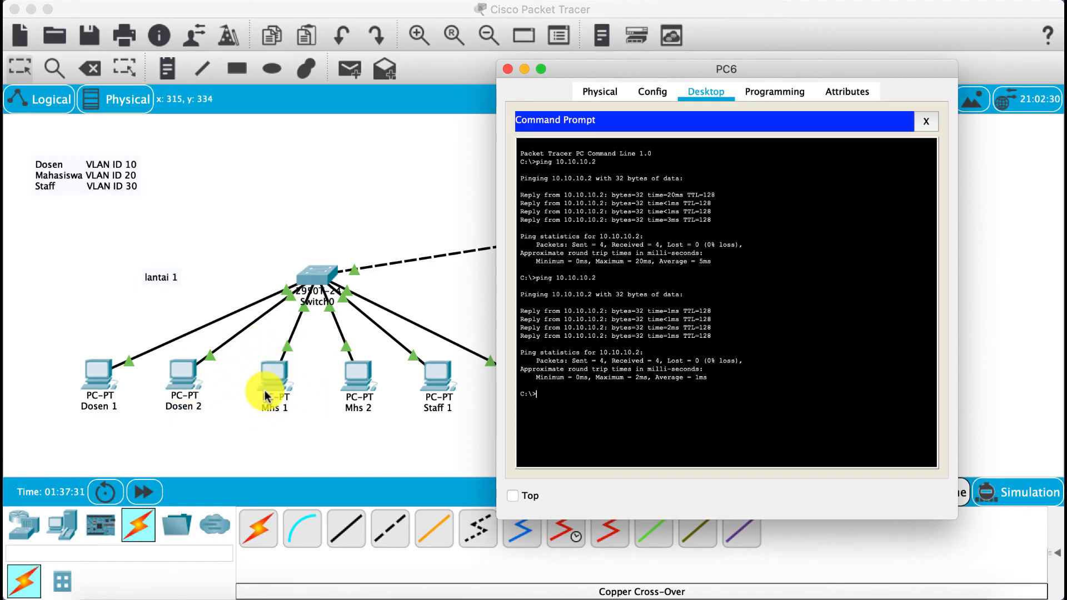
Step: Ping 10.10.10.3 from PC6's command prompt and clear the PC6 window off the topology
{"action": "type", "text": "ping 10.10.10.3"}
{"action": "key", "text": "Return"}
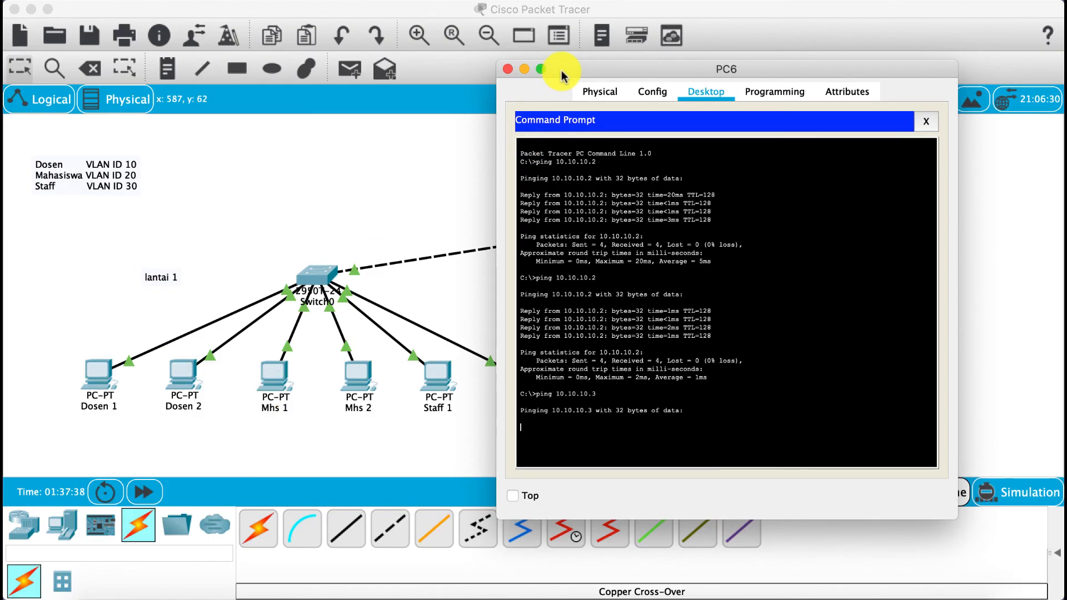
{"action": "left_click_drag", "start_coordinate": [555, 72], "coordinate": [725, 193]}
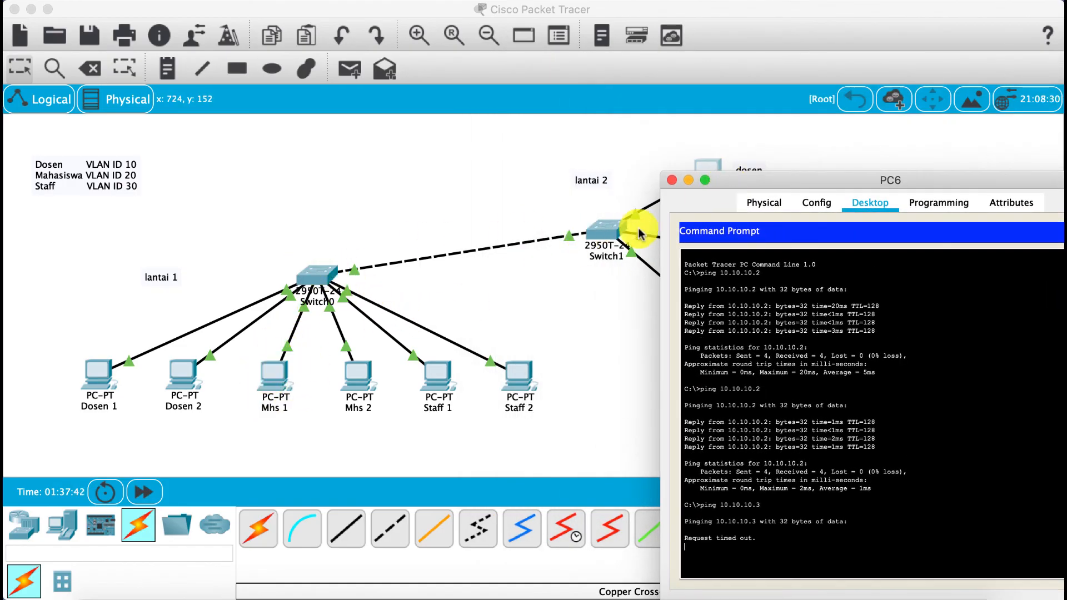
{"action": "left_click_drag", "start_coordinate": [744, 188], "coordinate": [757, 293]}
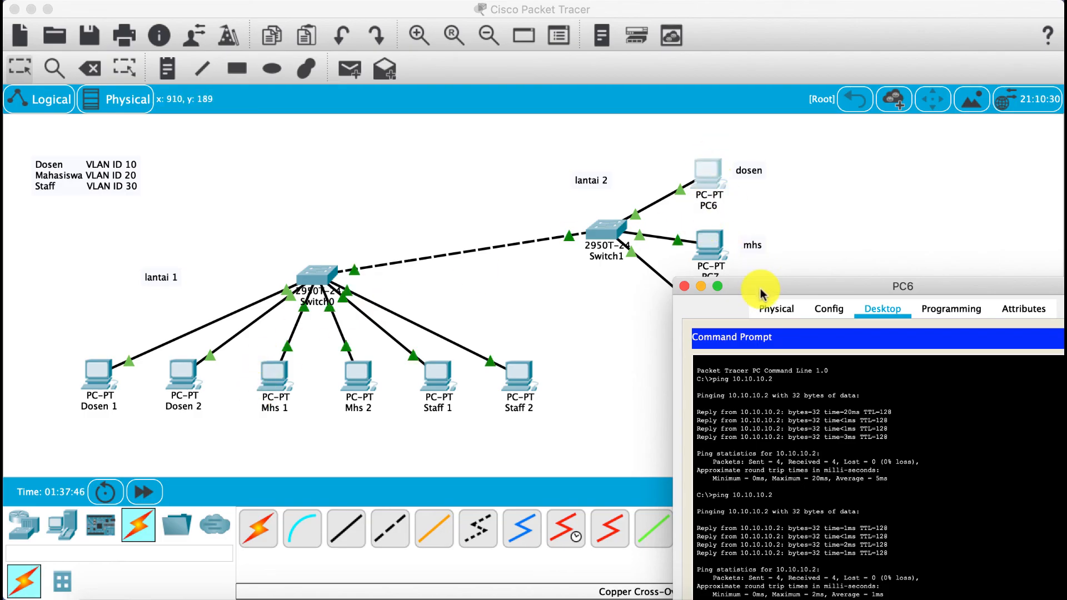
{"action": "left_click_drag", "start_coordinate": [741, 288], "coordinate": [398, 155]}
{"action": "left_click", "coordinate": [343, 152]}
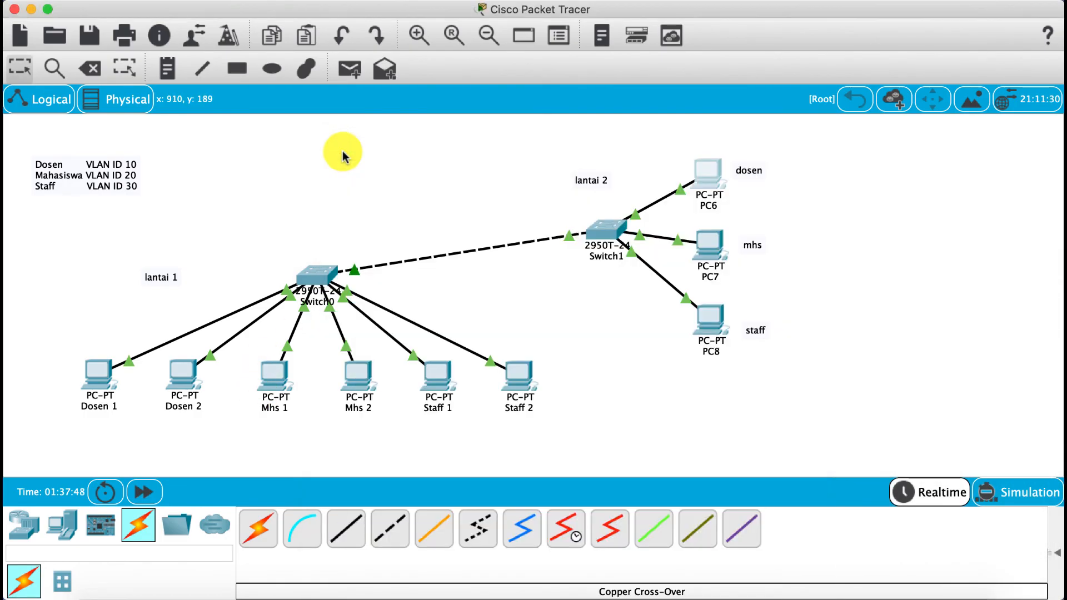